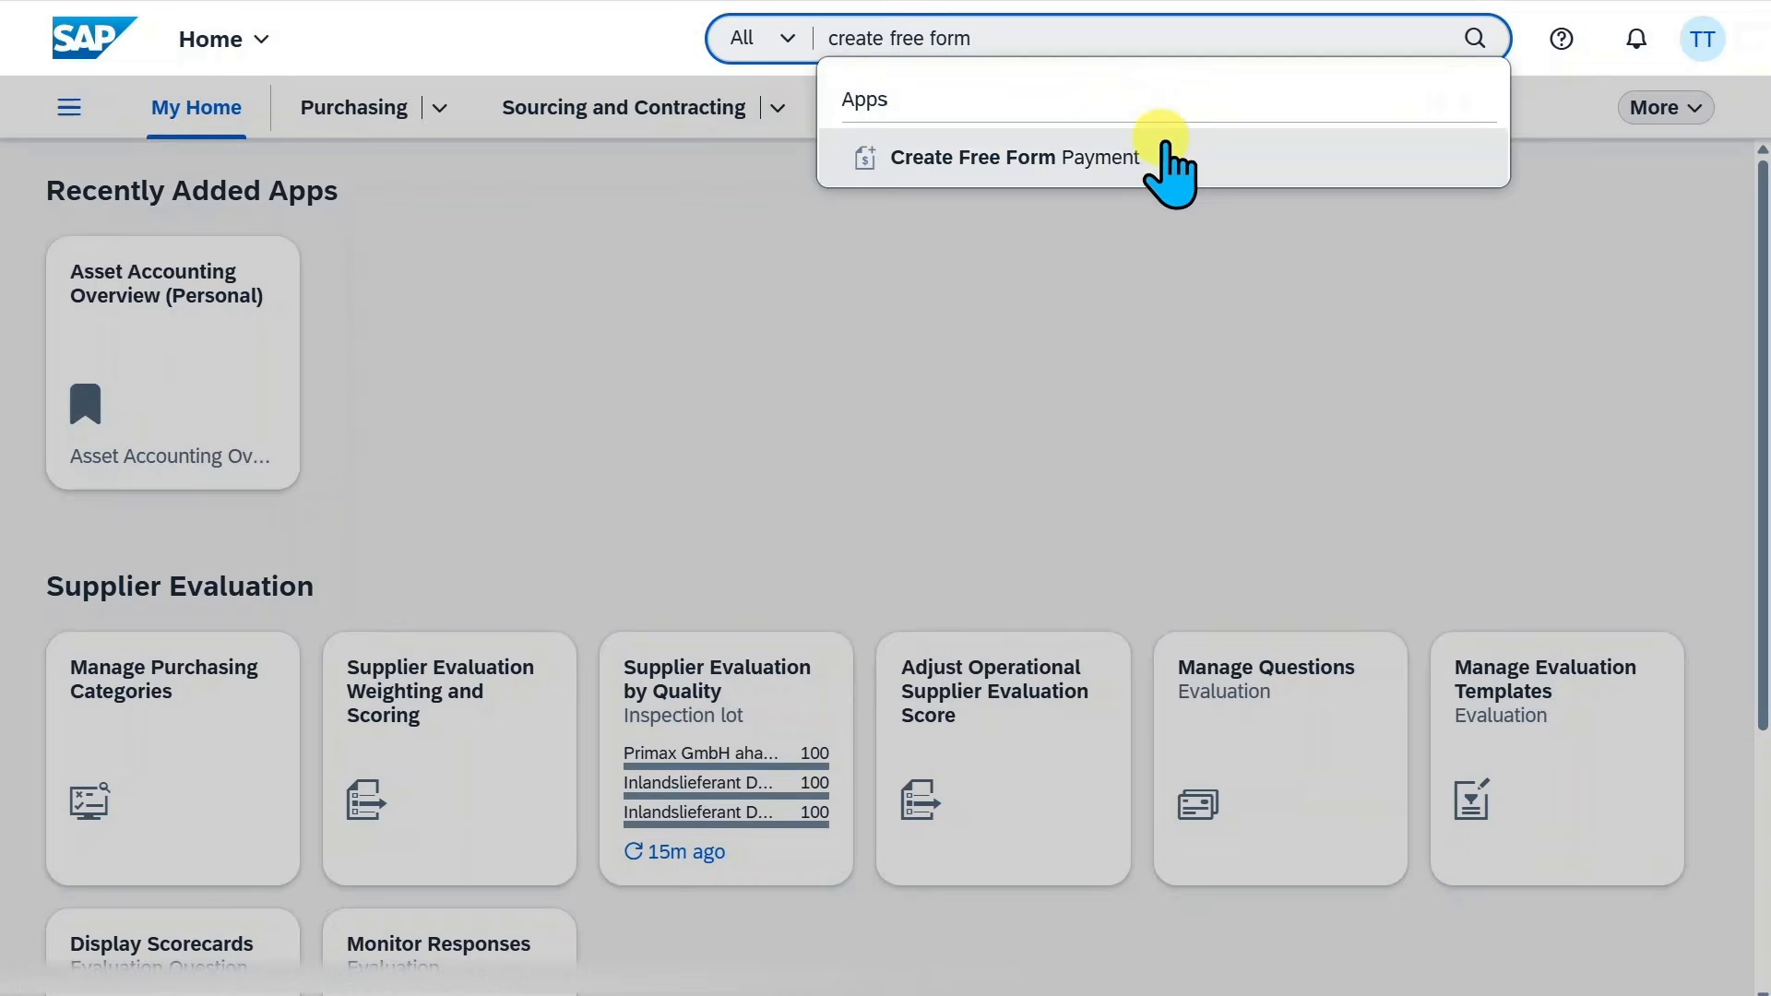
Open the Create Free Form Payment app and view the options for retrieving payee master data, leaving them unused.
click(1100, 155)
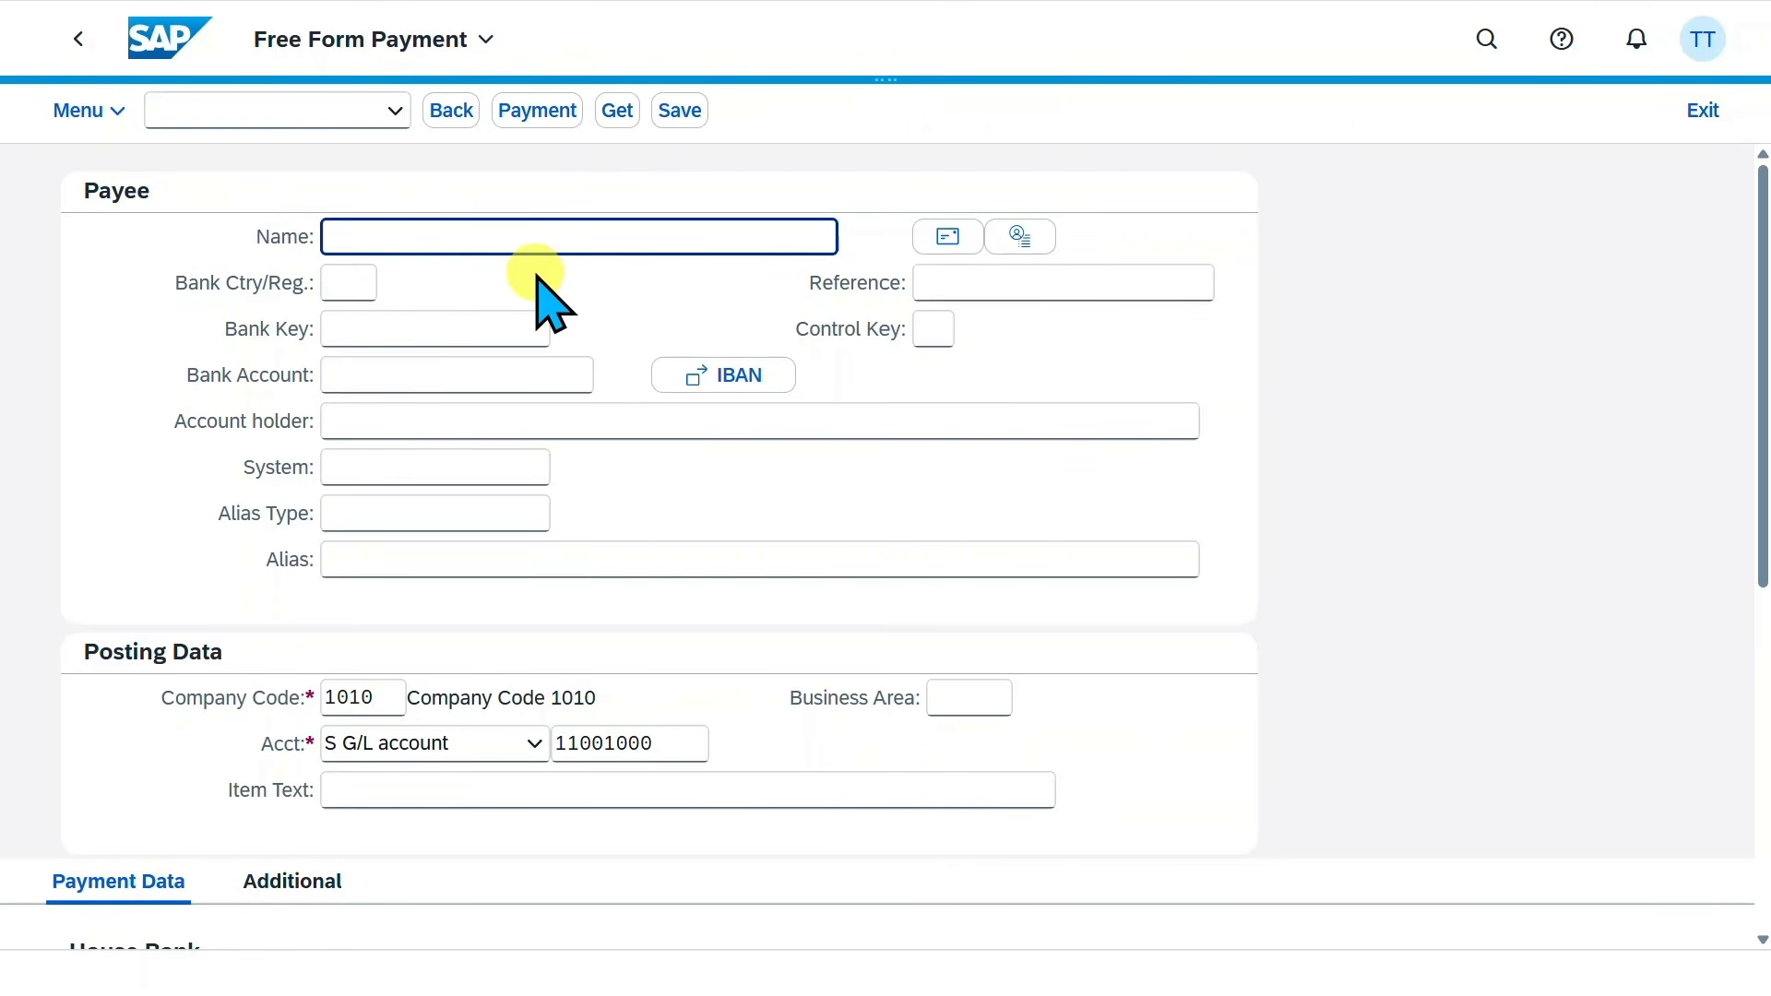
click(565, 238)
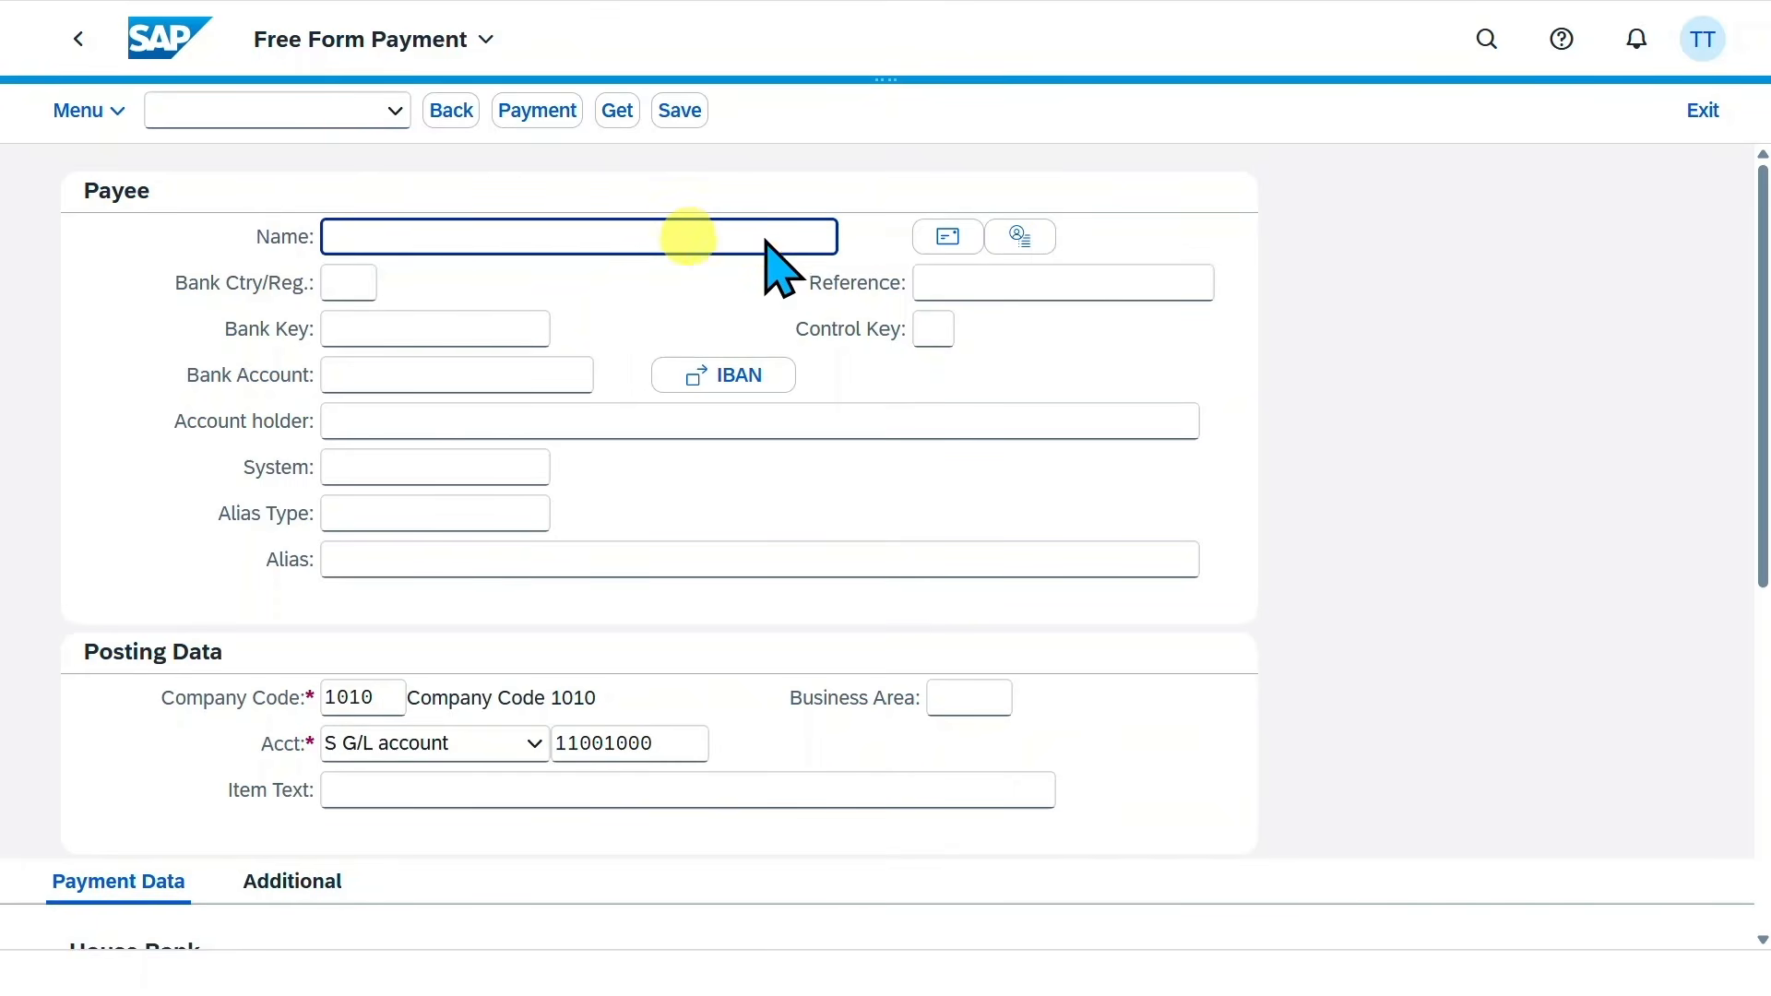
click(1020, 242)
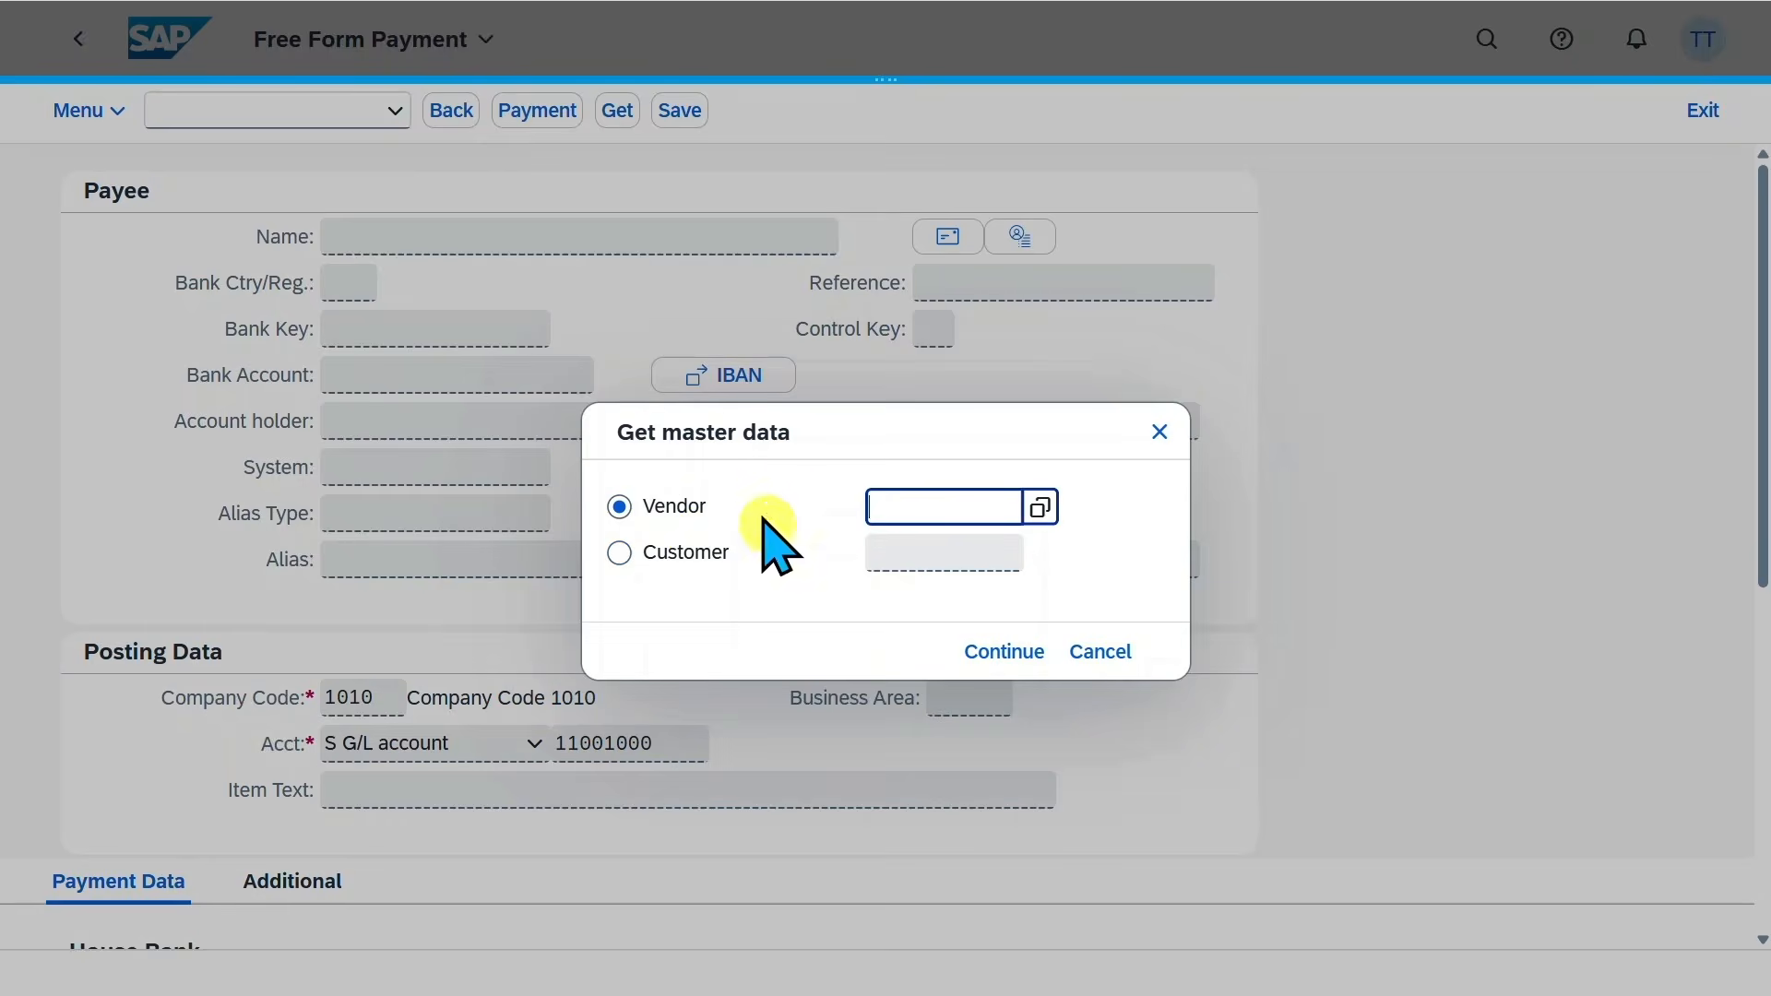
key(Escape)
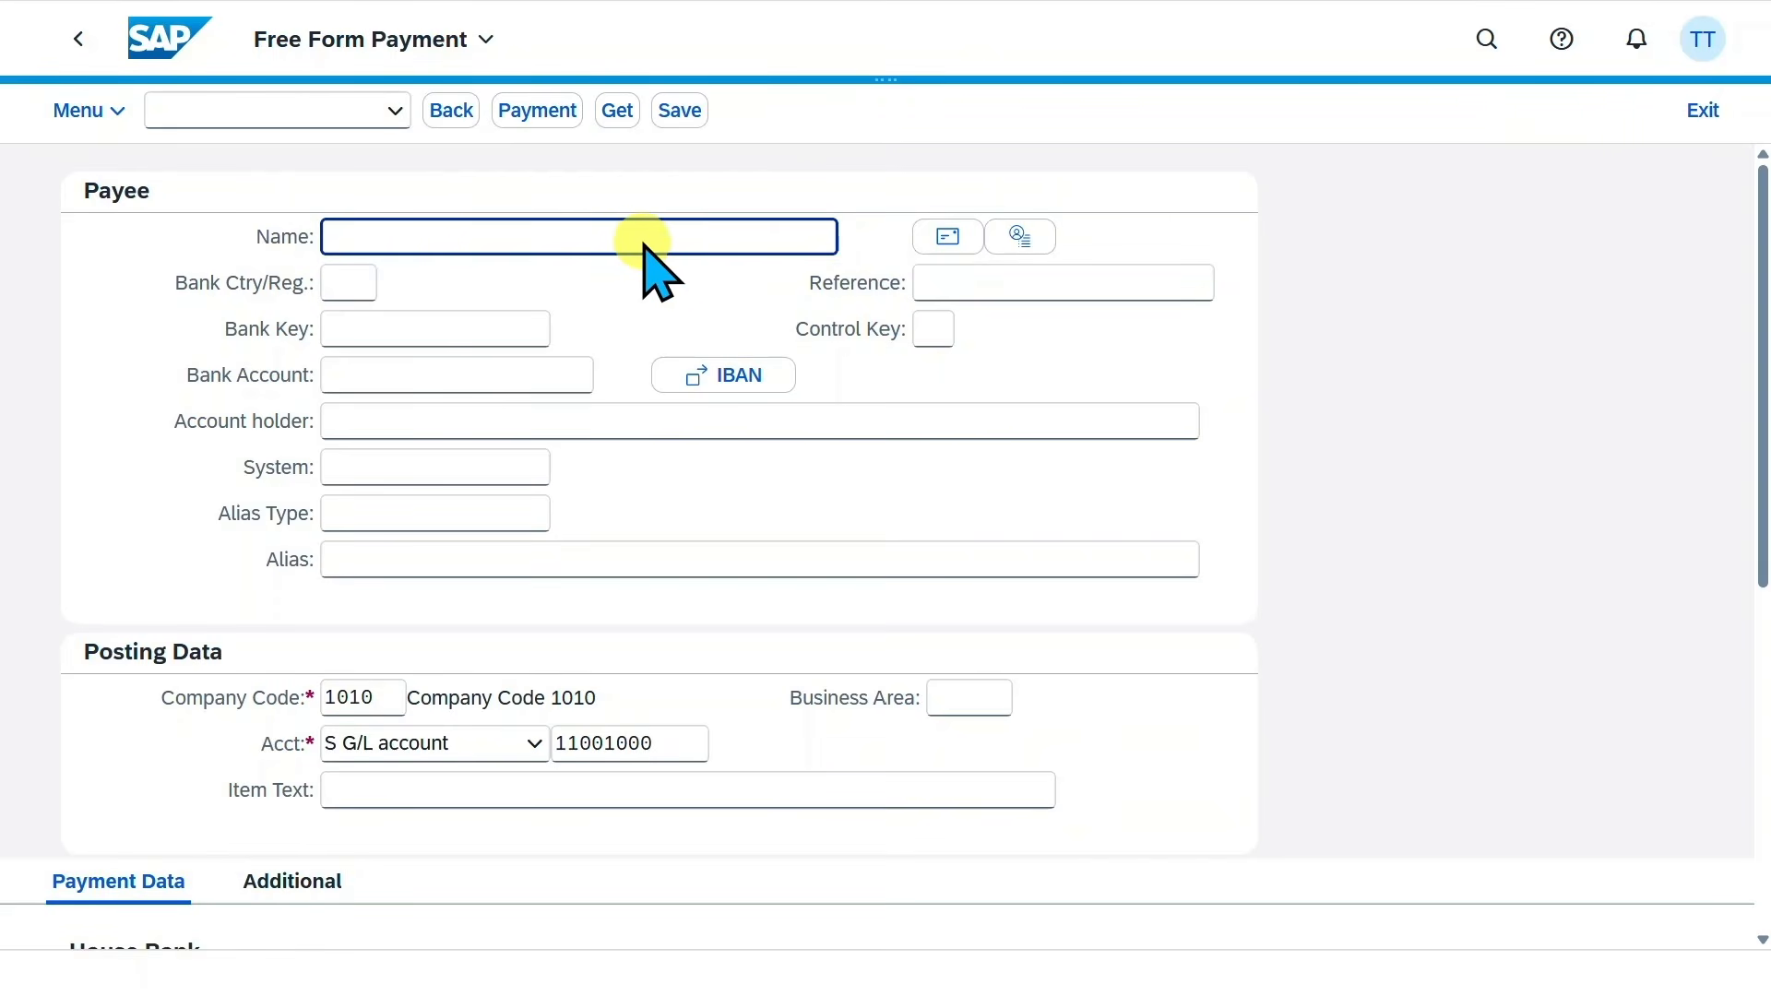
Enter Test Business Partner as the payee name and set the payee's bank country to DE.
click(642, 240)
text(Test Business Partn)
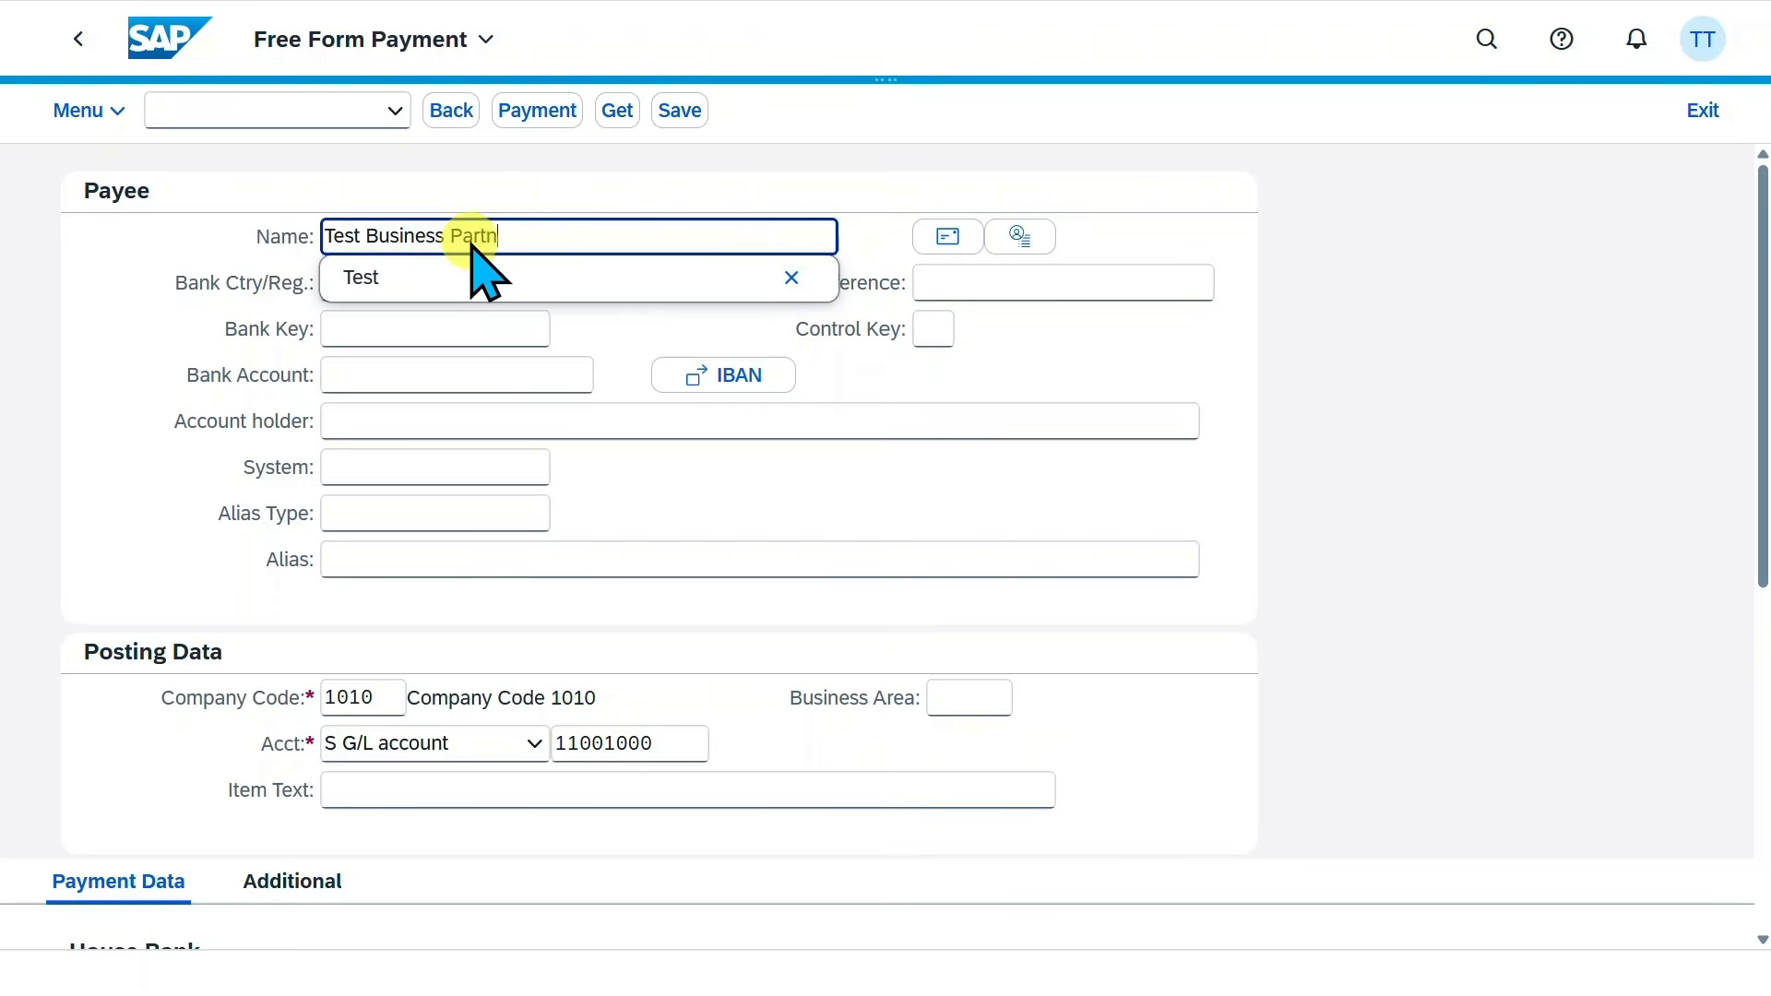
text(er)
click(369, 283)
text(DE)
Select Bundesbank, bank key 10000000, as the payee's bank and enter the bank account number.
click(368, 325)
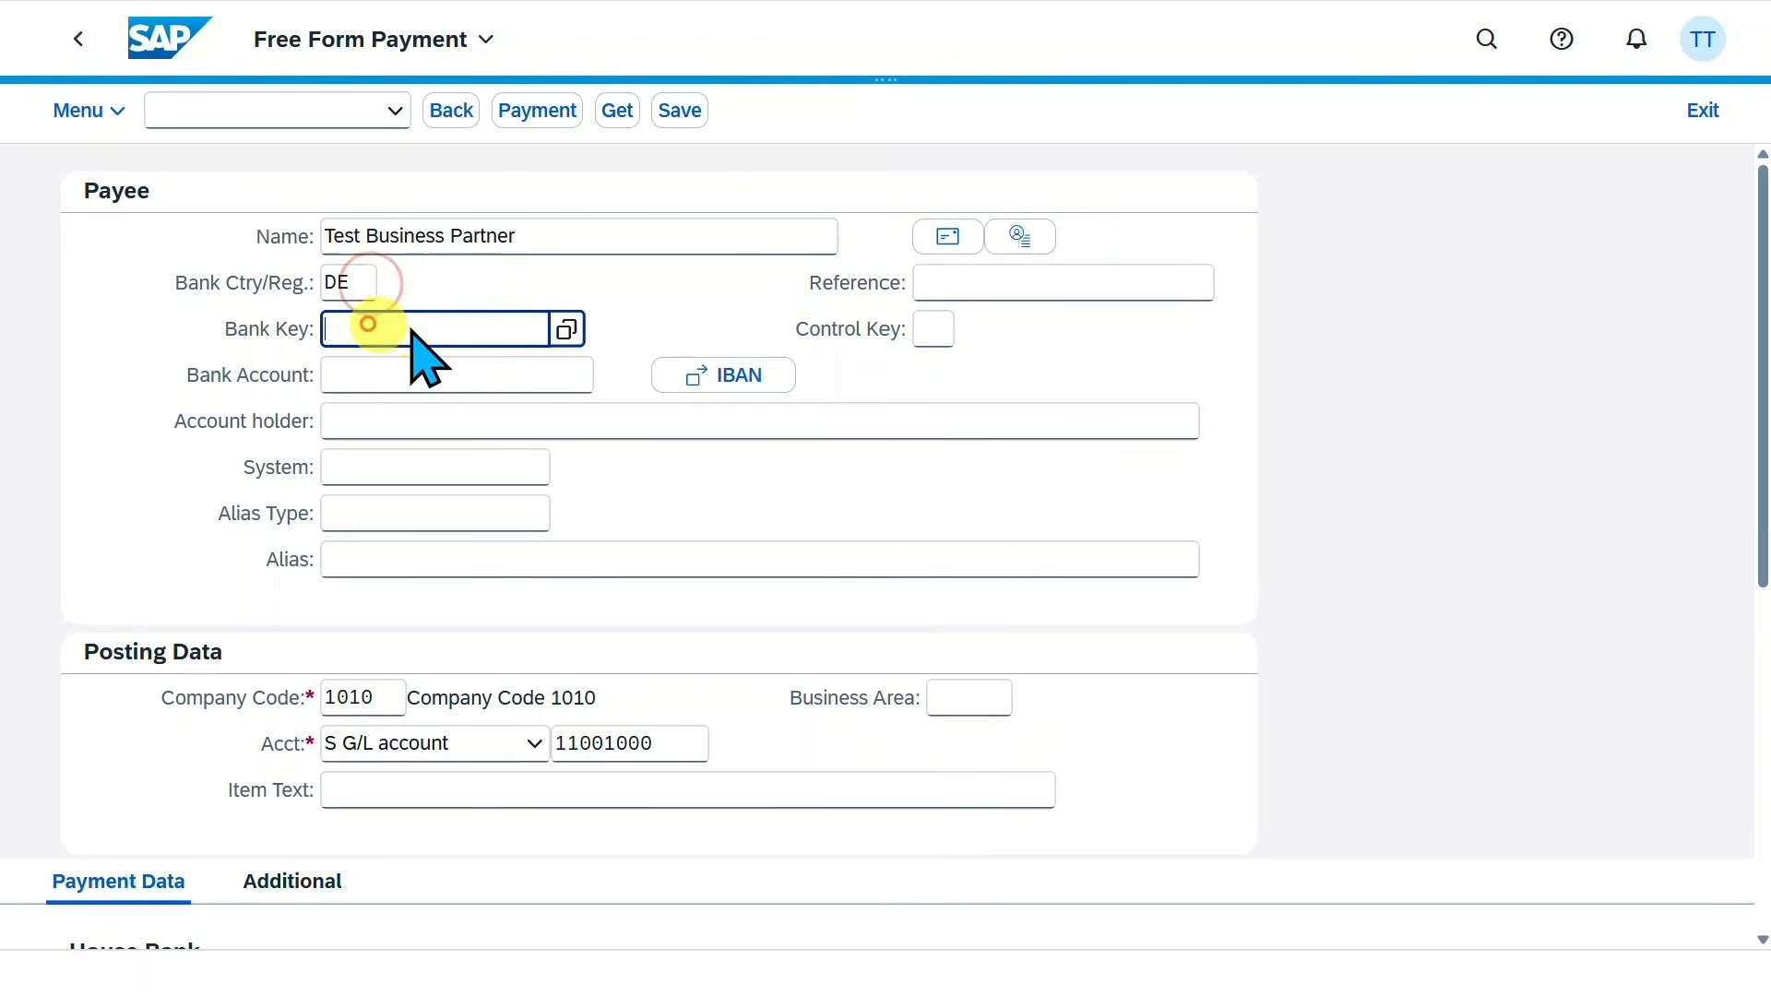
click(566, 330)
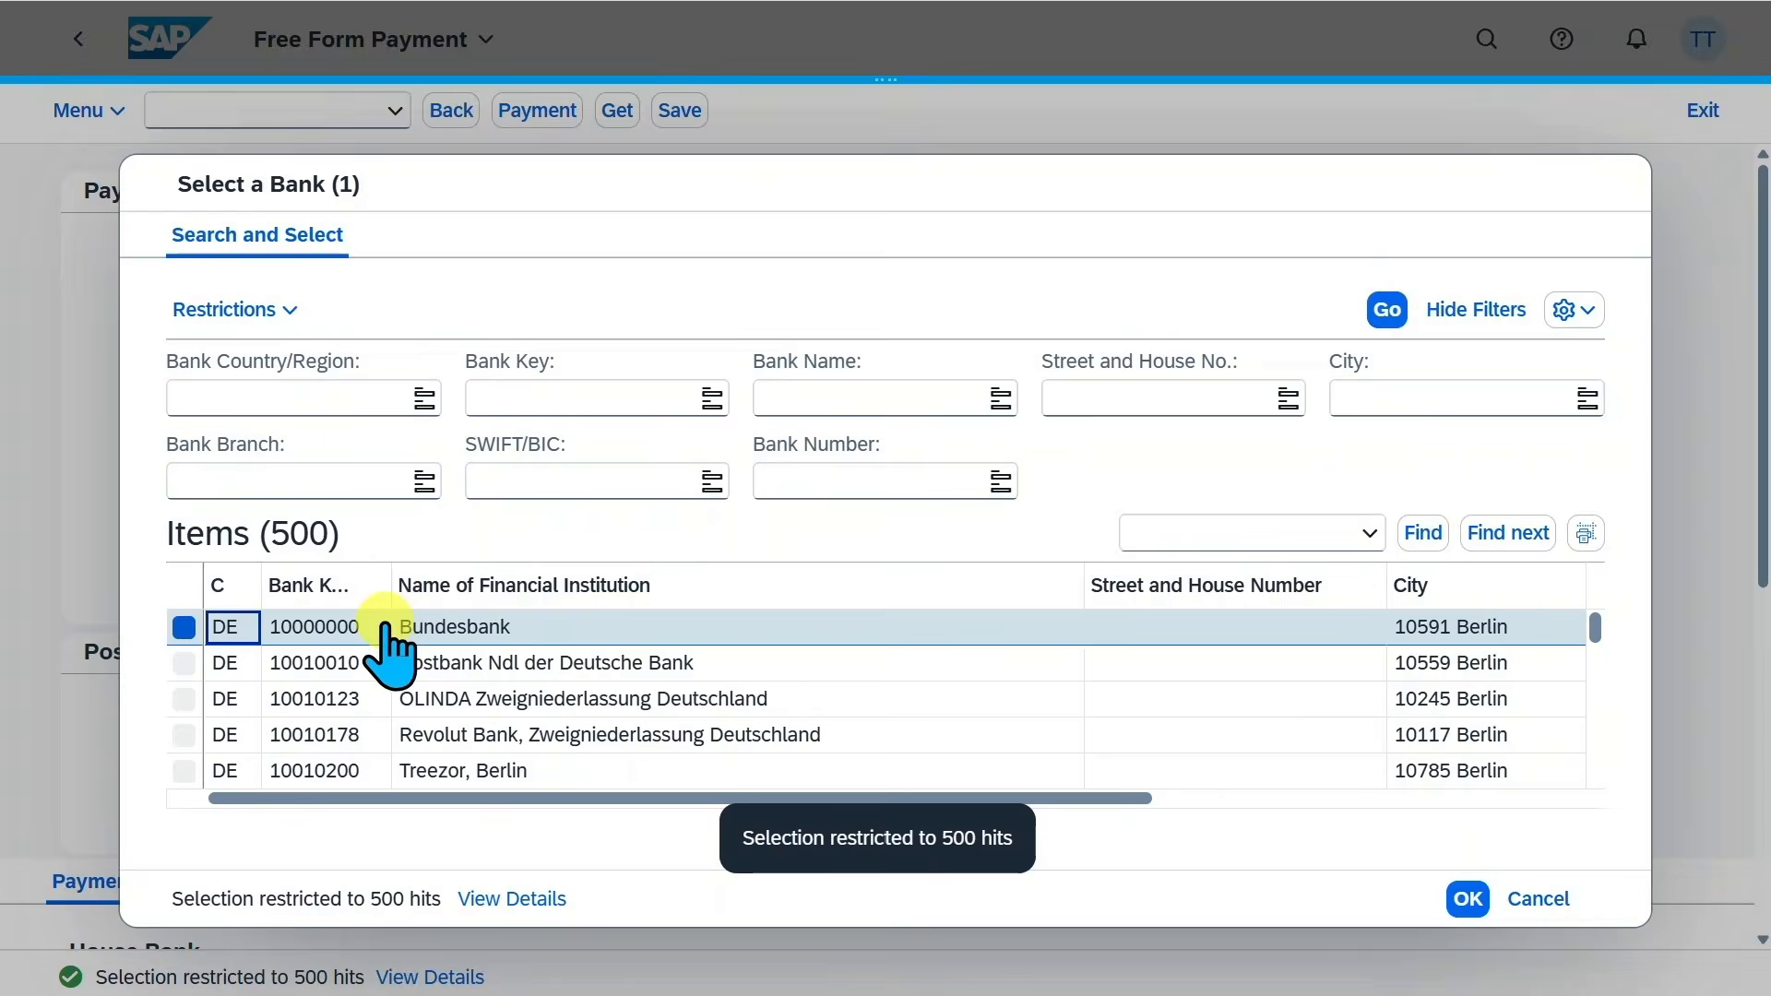
double_click(384, 627)
click(417, 385)
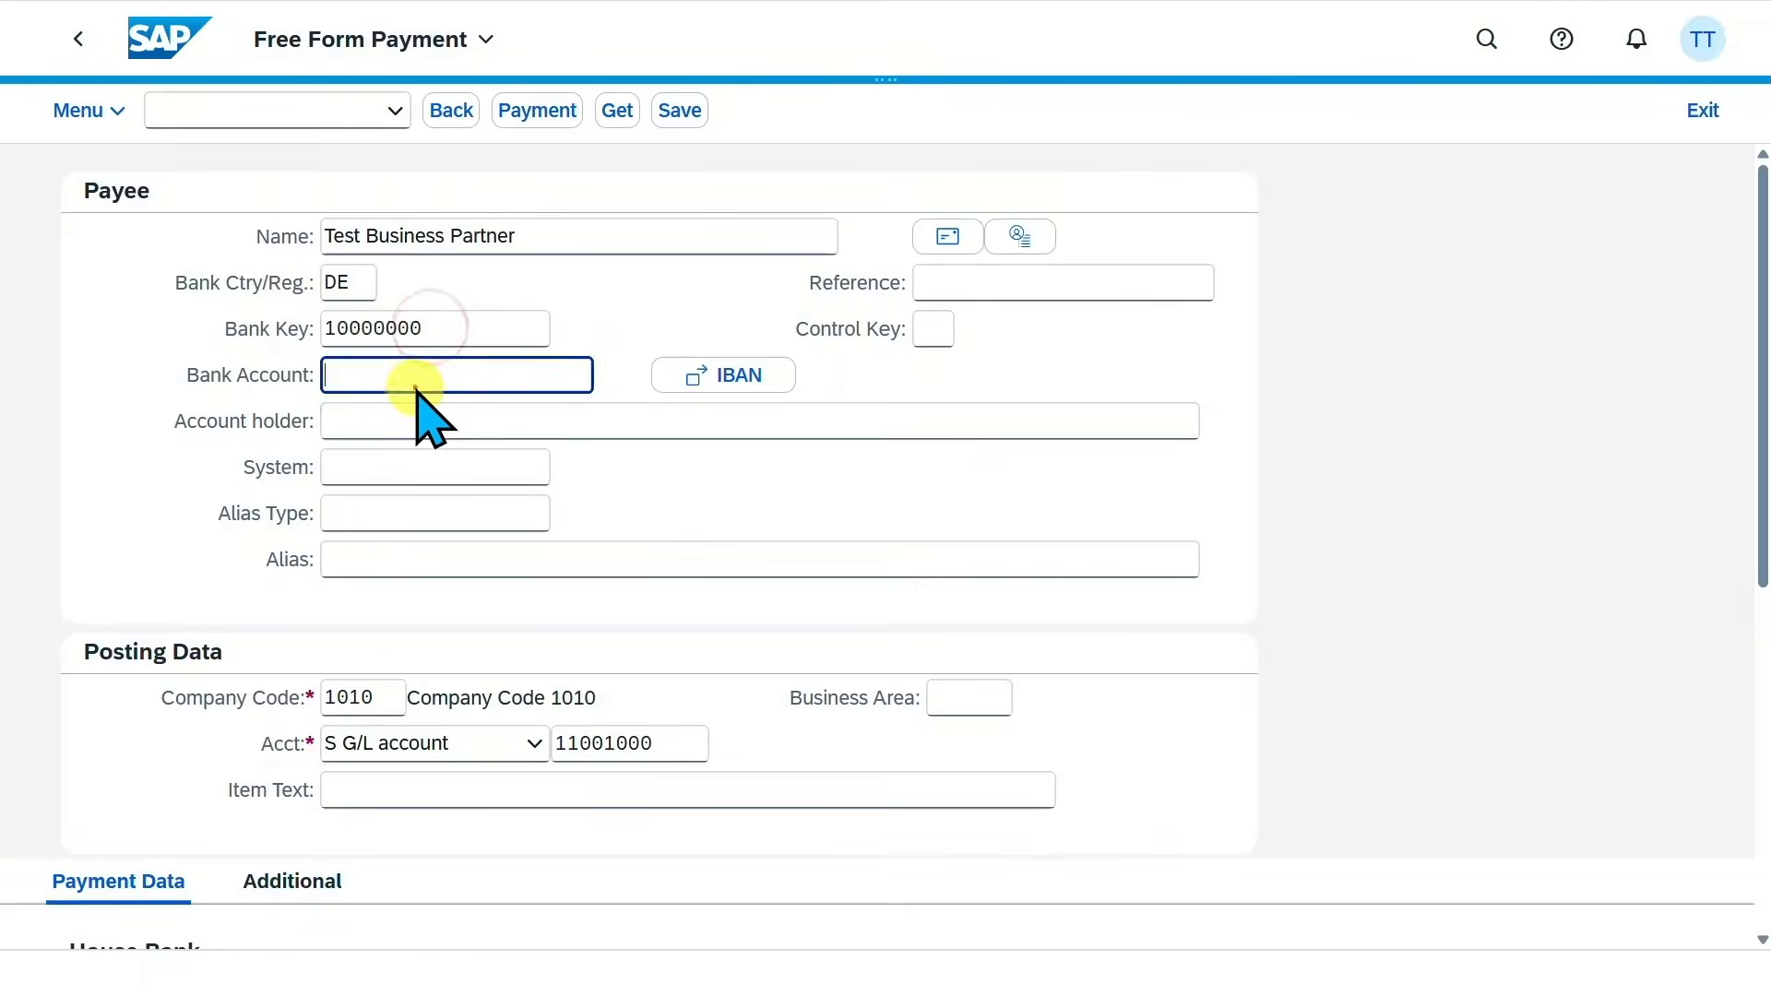
text(10000000)
key(Return)
Set the company code in the posting data to 1010.
click(355, 701)
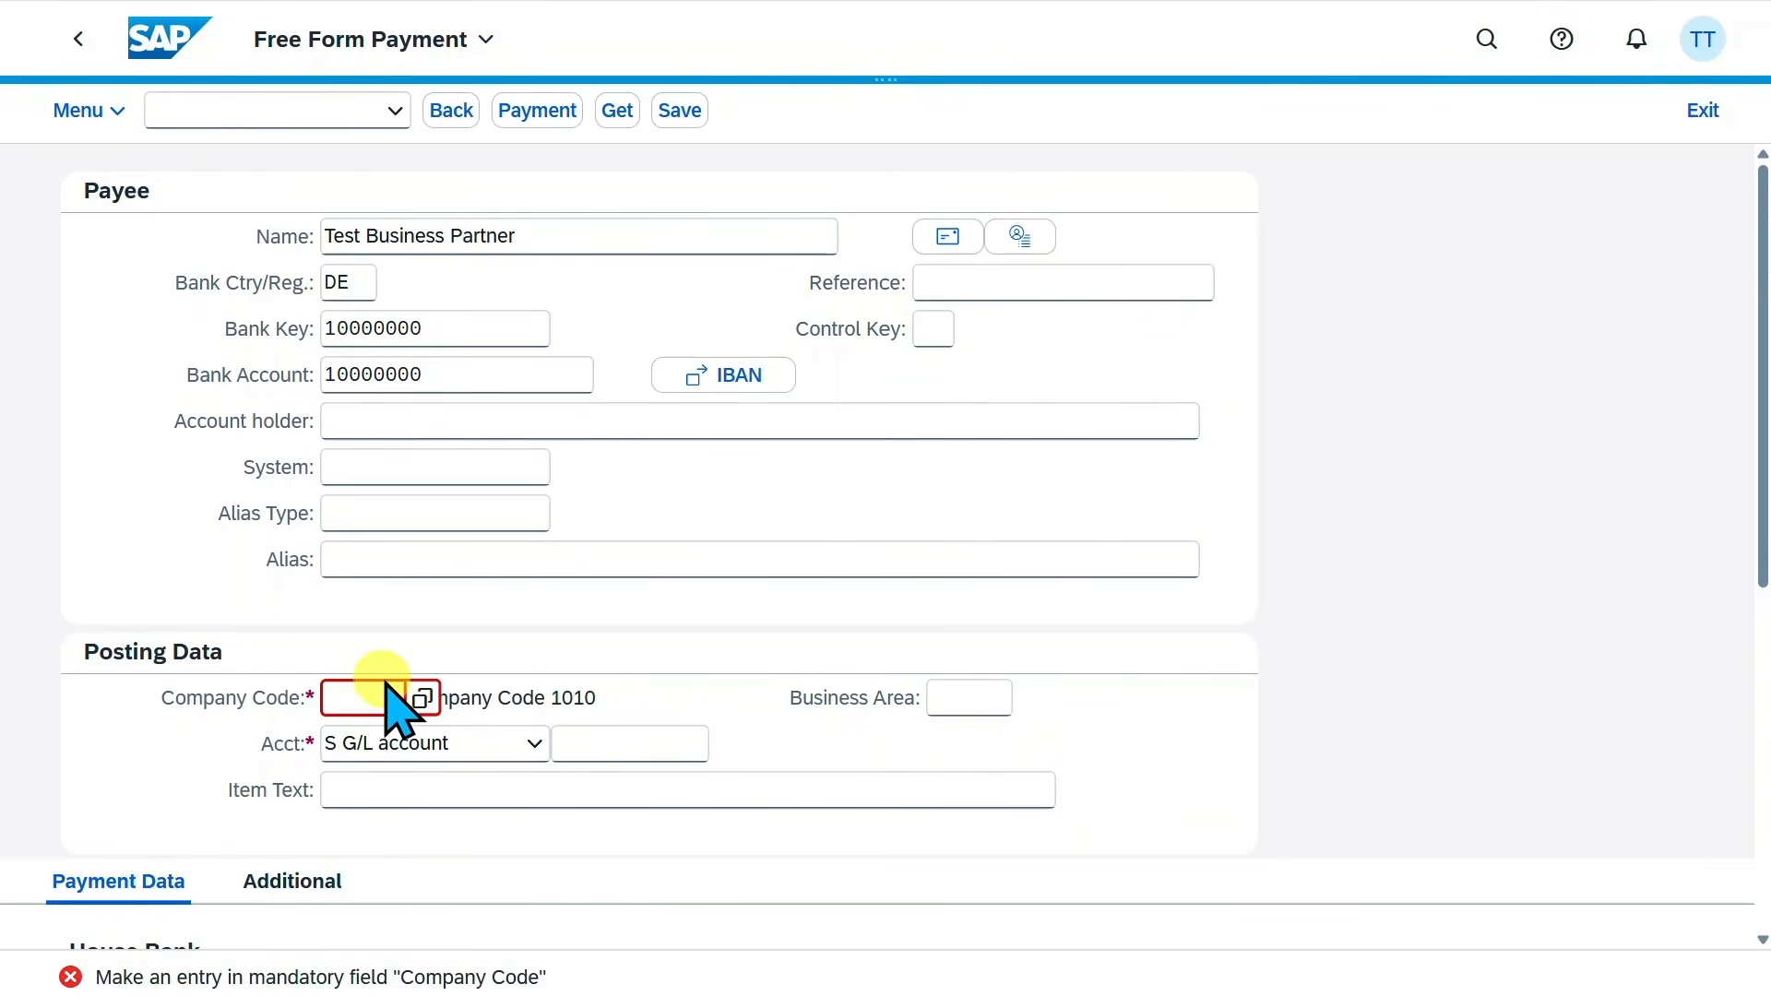
text(1010)
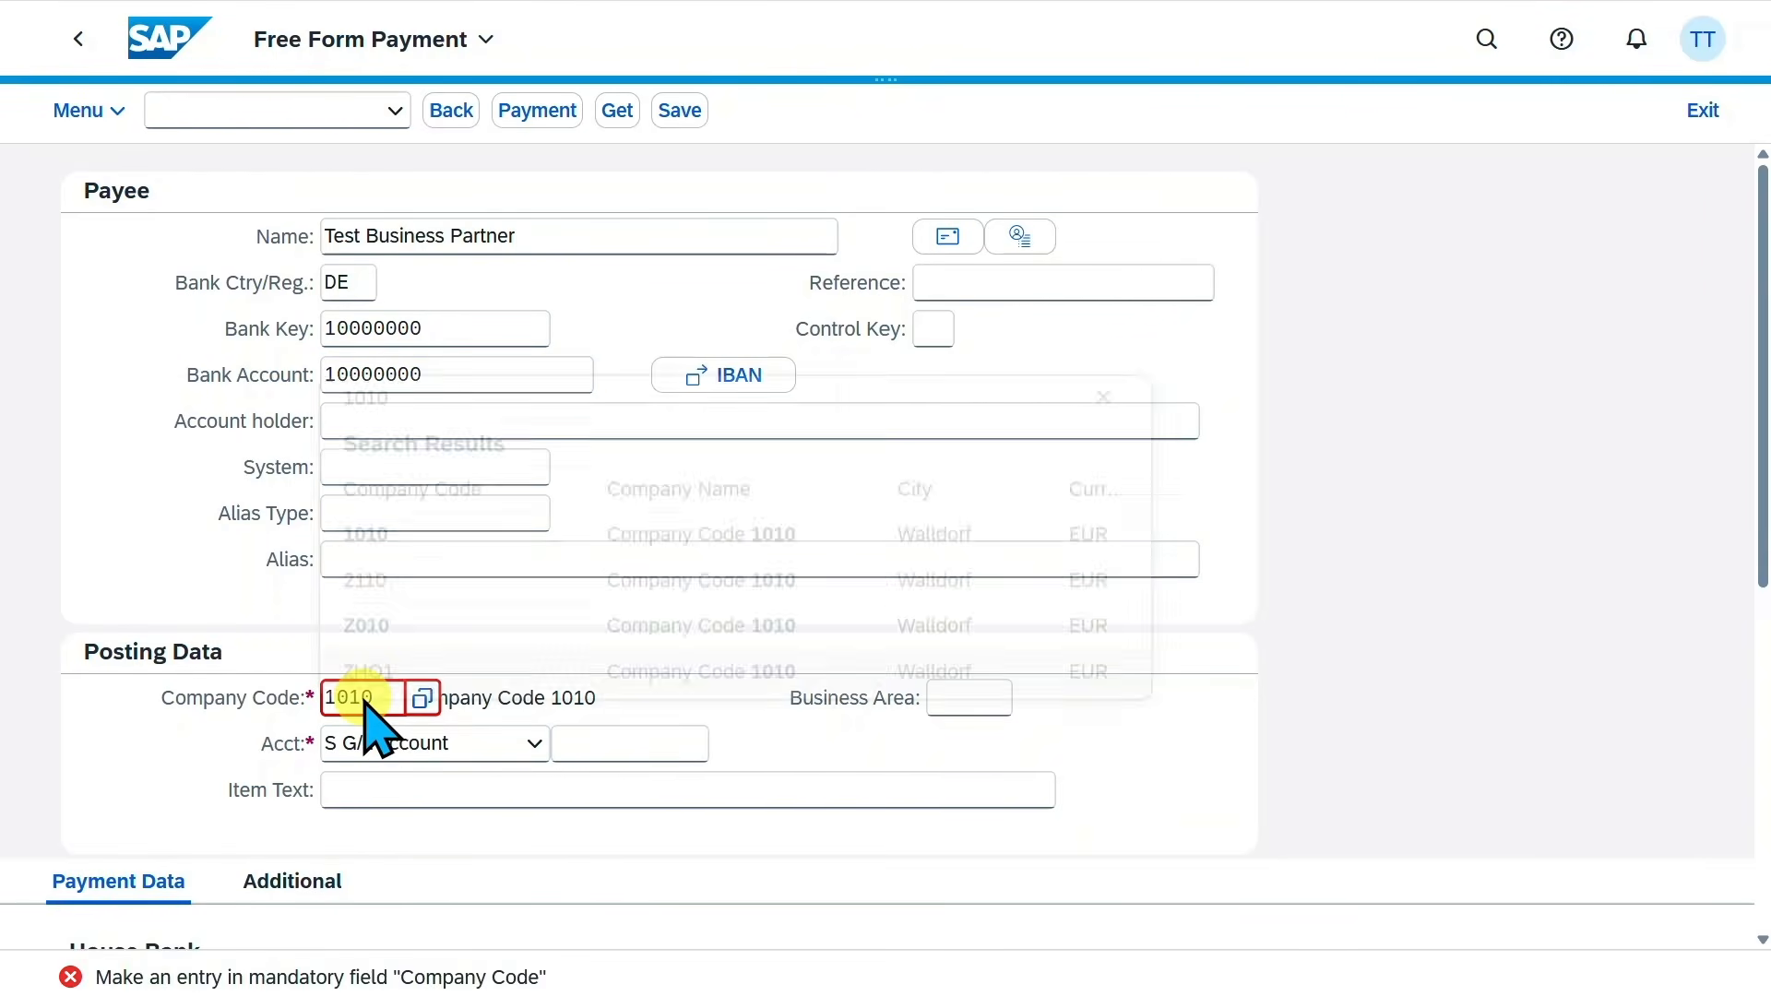
key(Return)
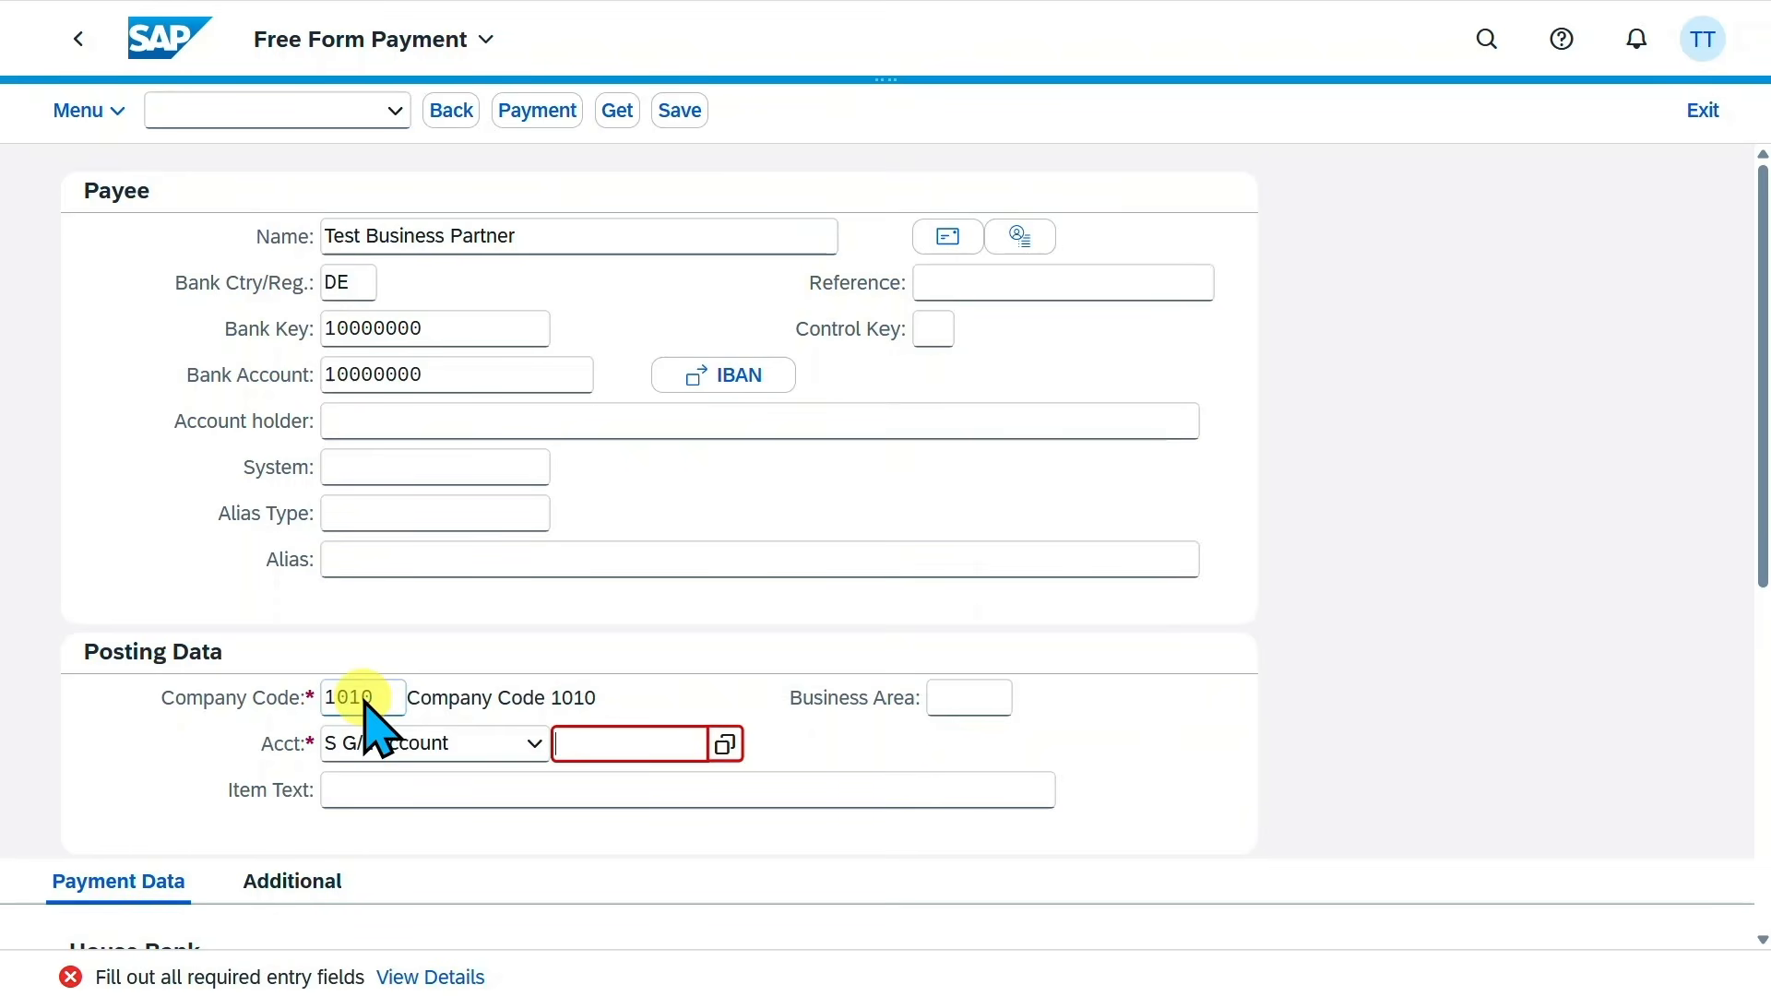
Keep the G/L account type and find account 11001000 by searching company code 1010 for the long text *bank*.
click(462, 742)
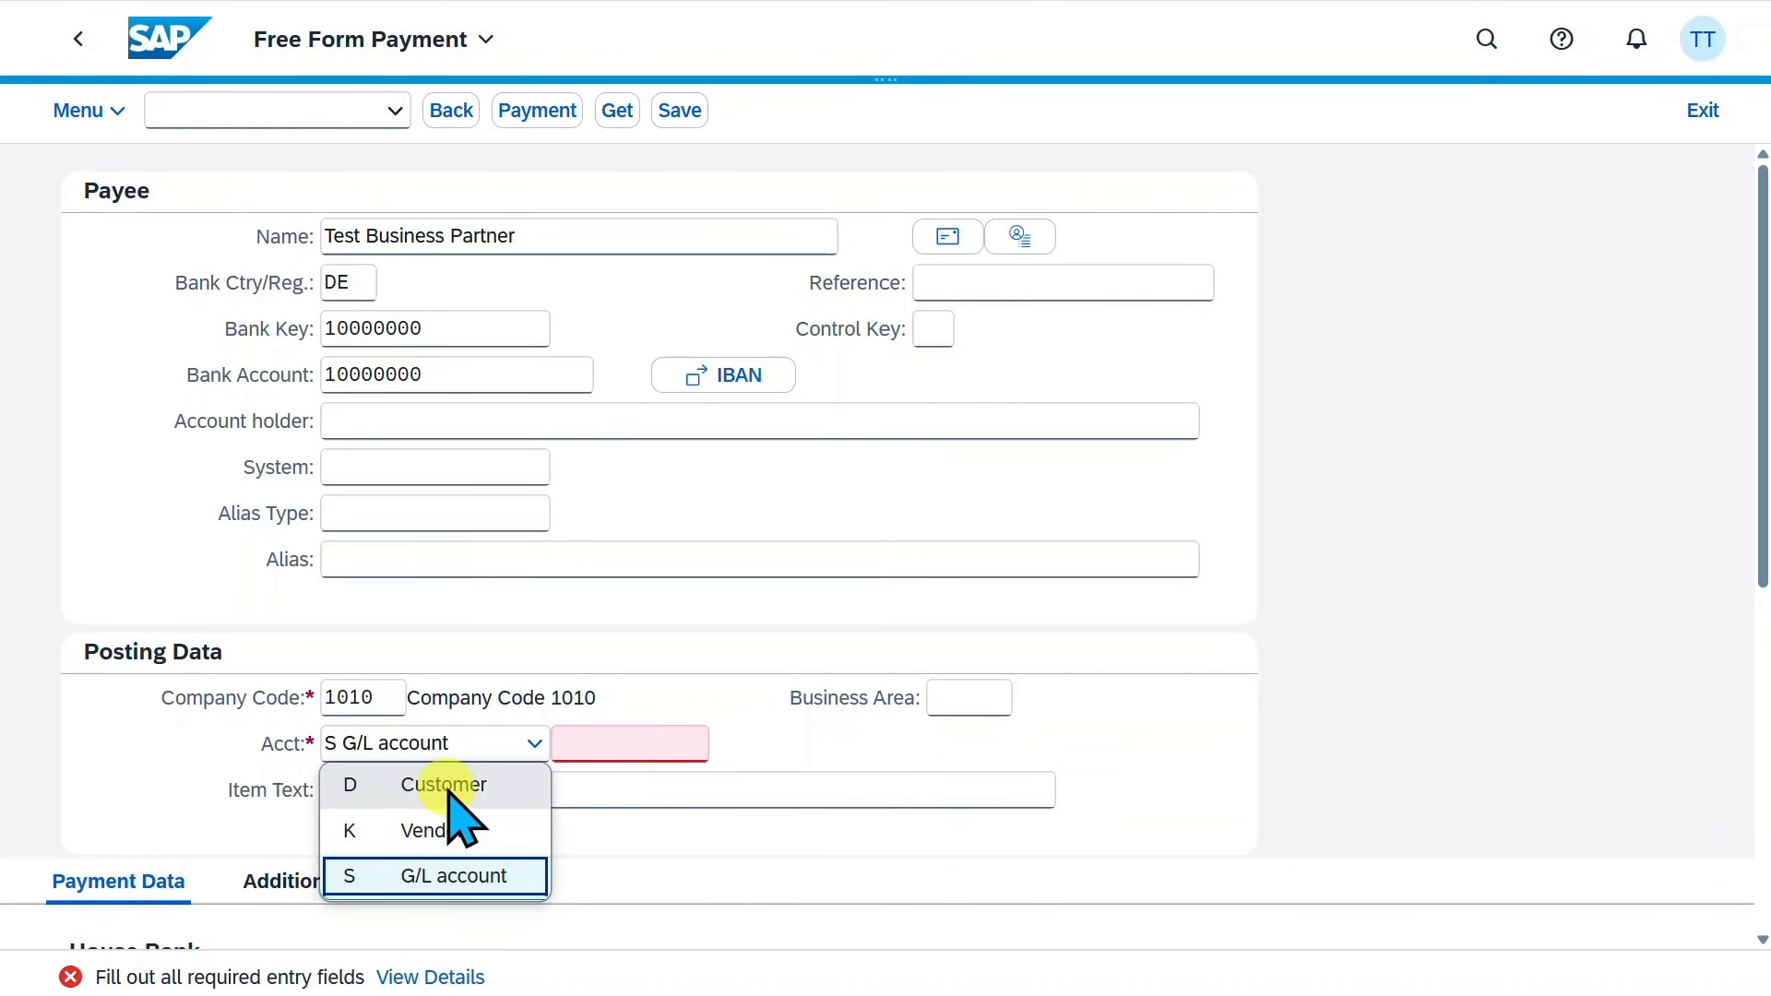
click(605, 743)
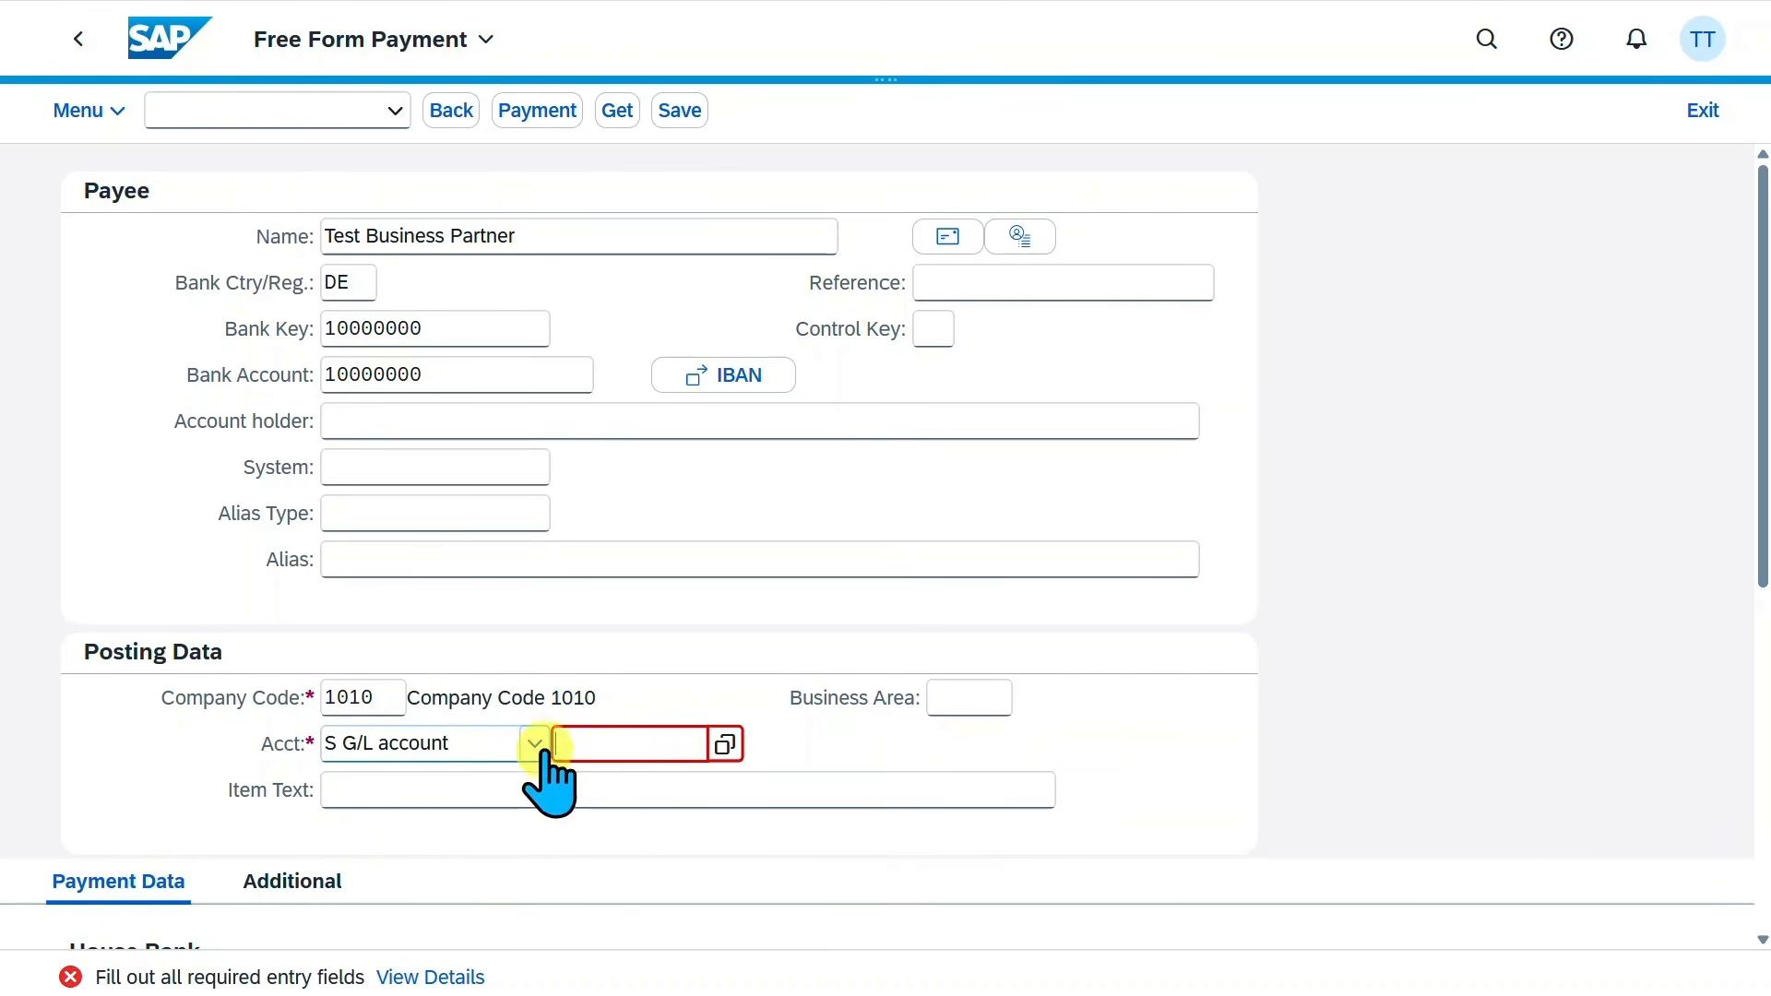
click(726, 744)
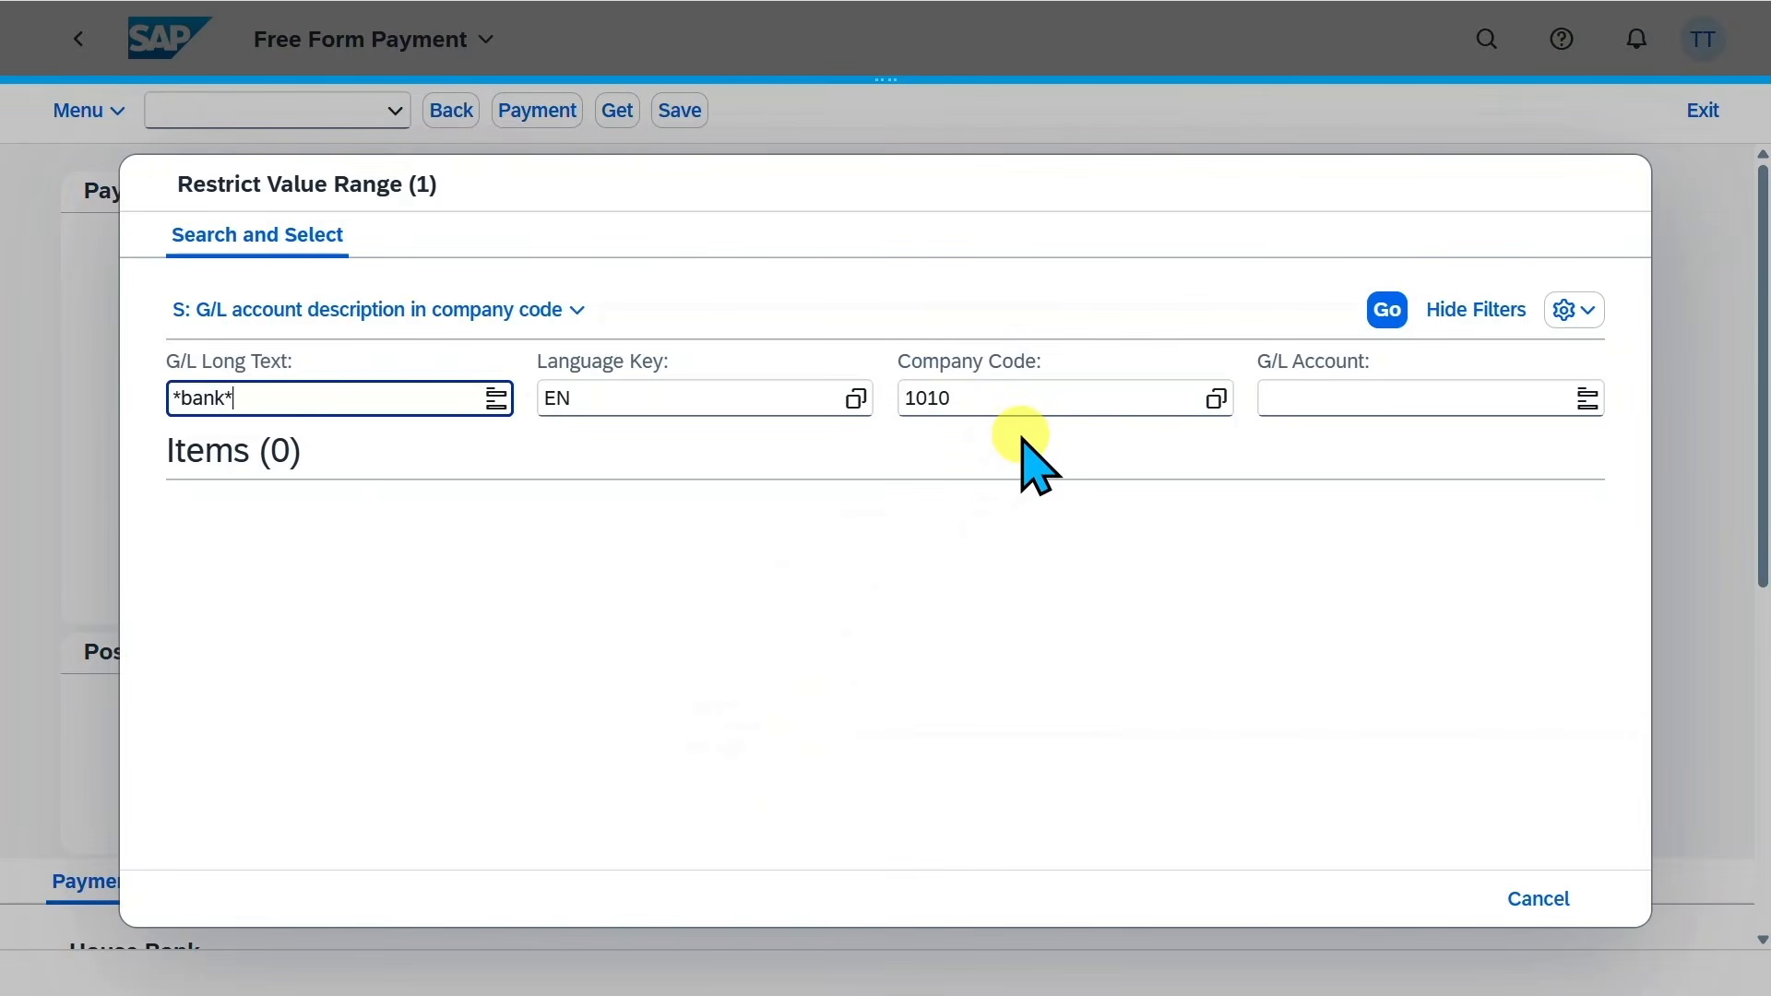
key(Return)
click(570, 579)
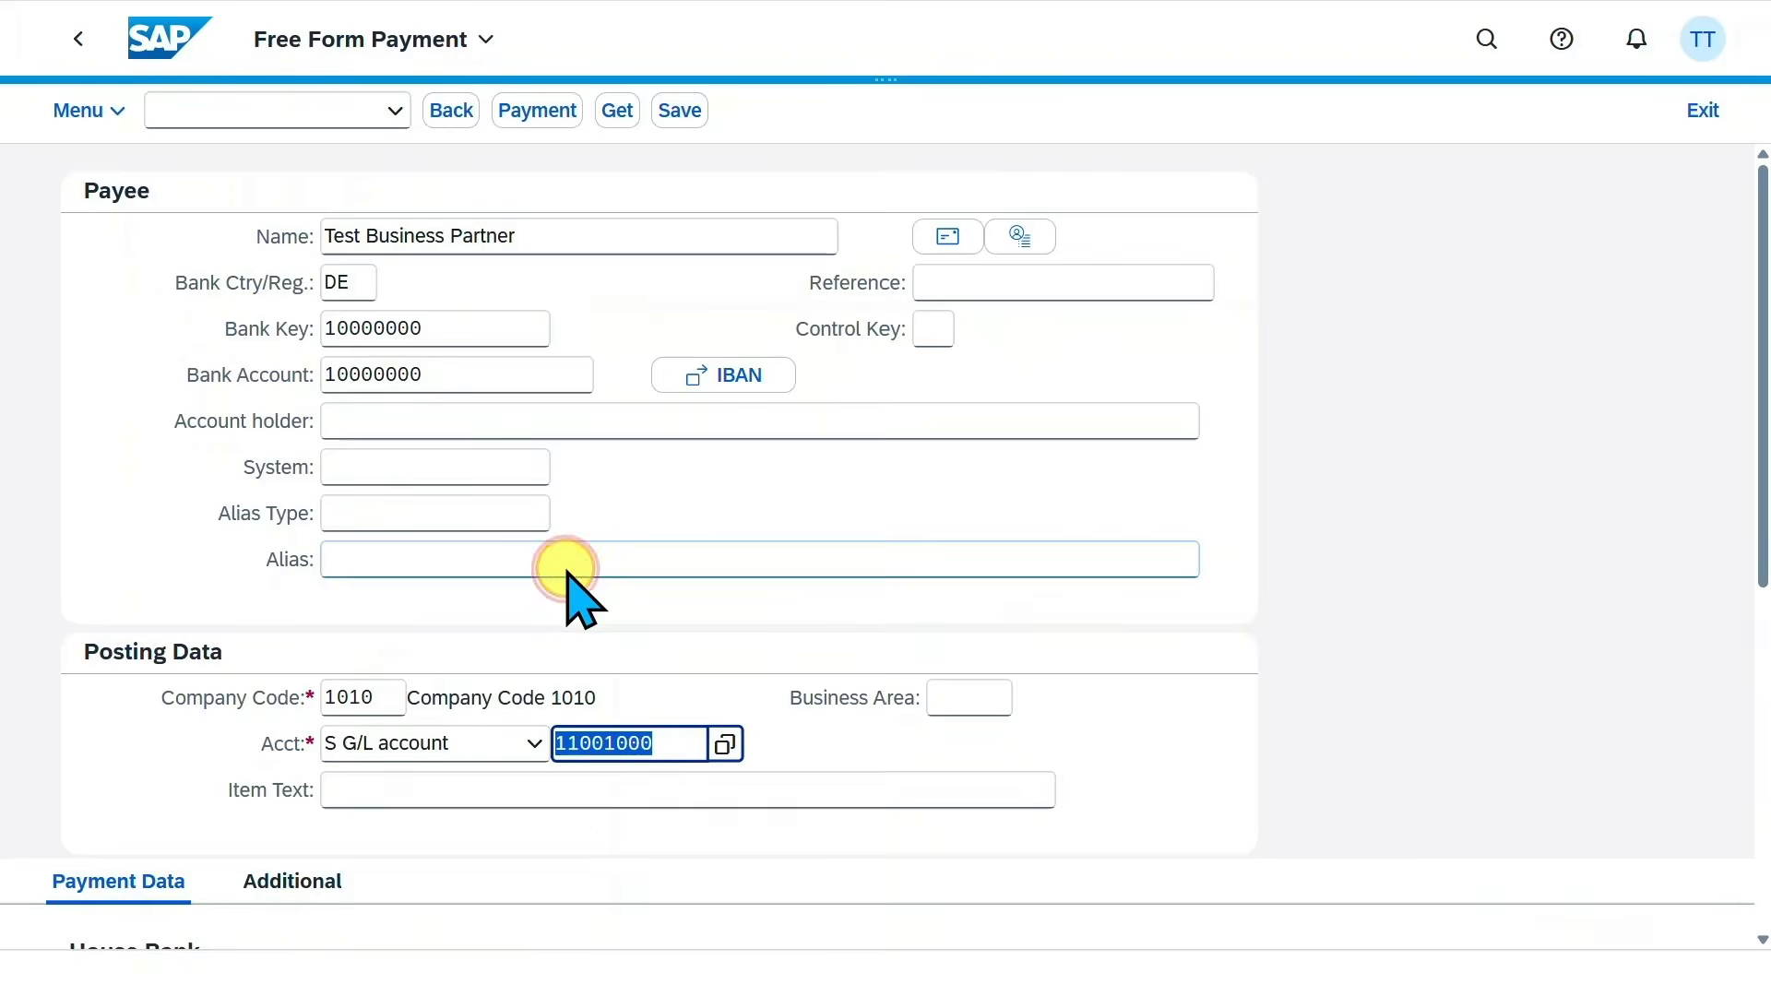
Enter Test as the item text and accept the proposed IBAN for the payee's bank account.
click(551, 791)
text(Test)
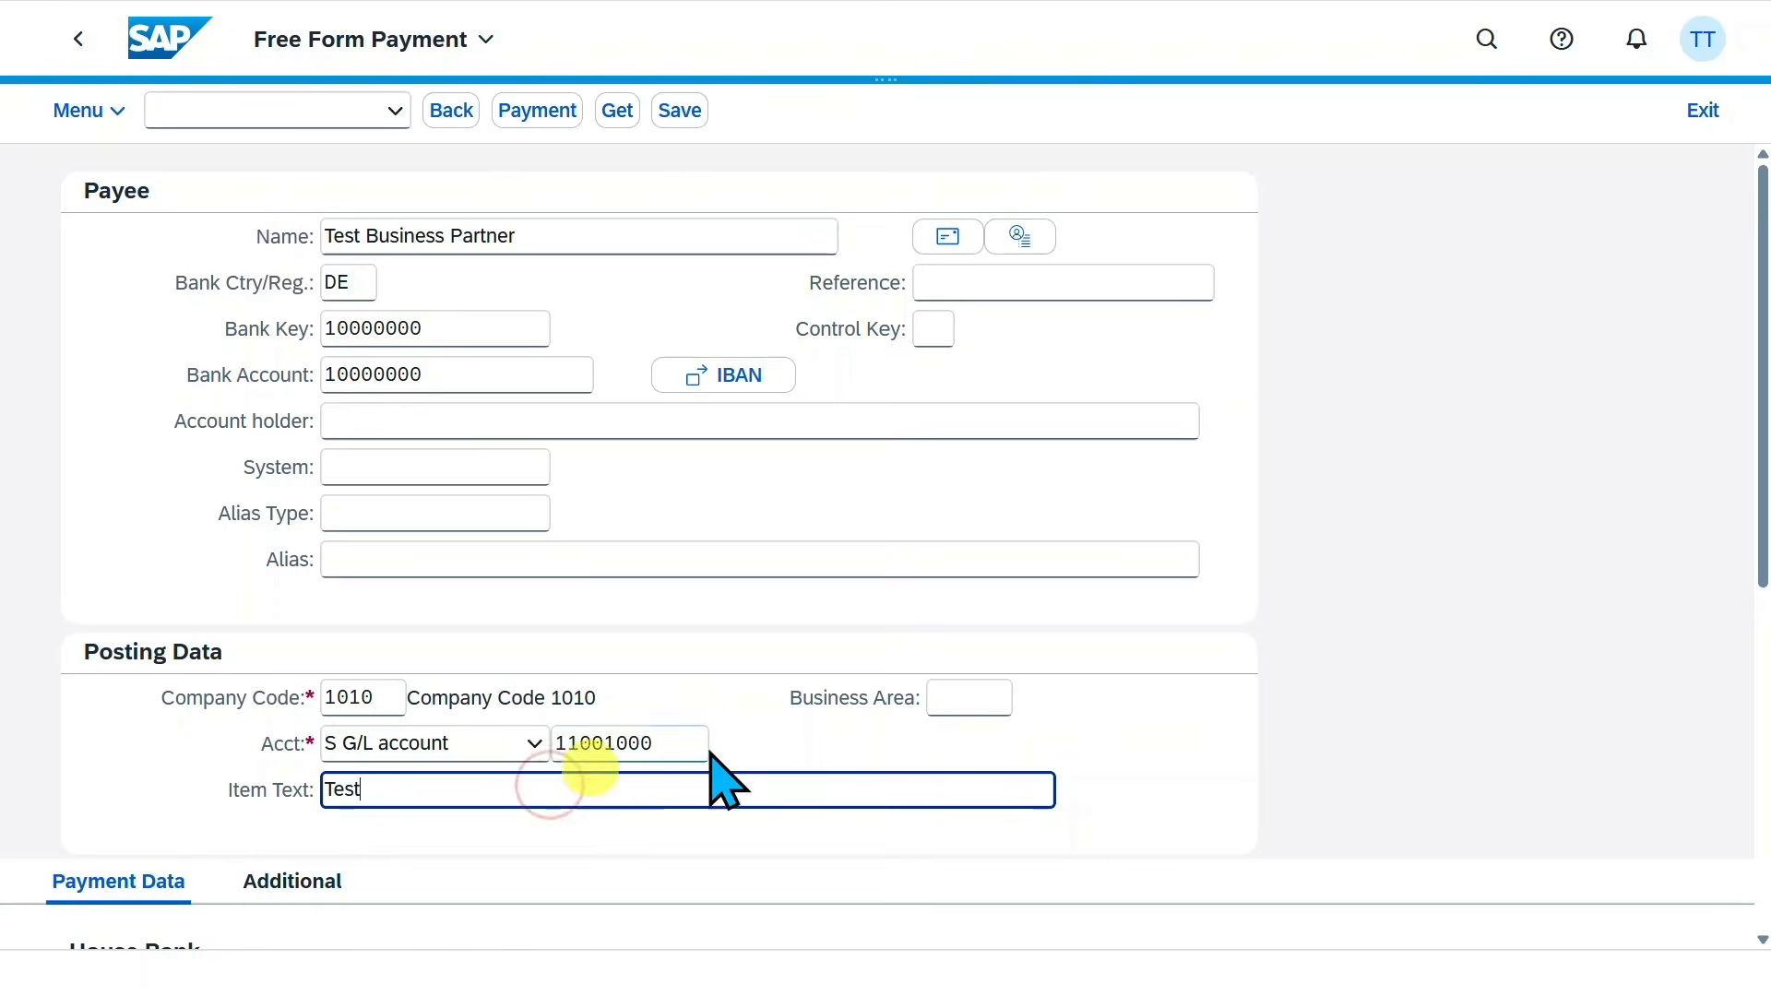
click(989, 701)
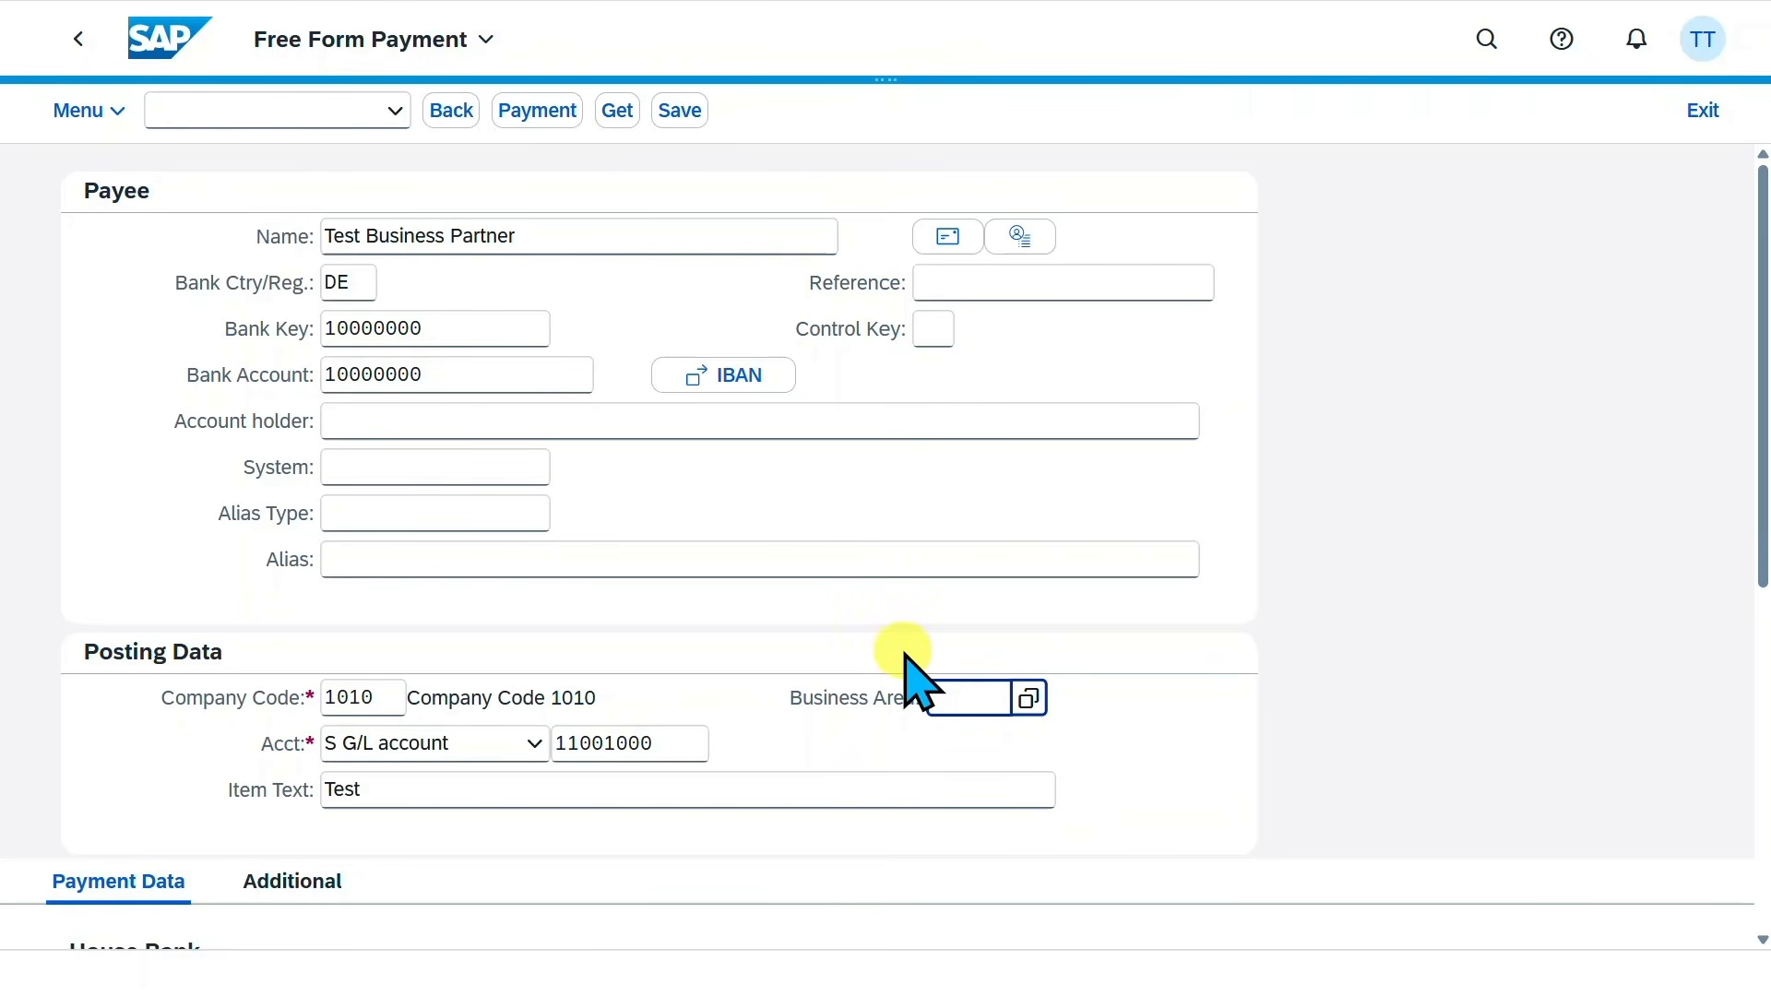
key(Return)
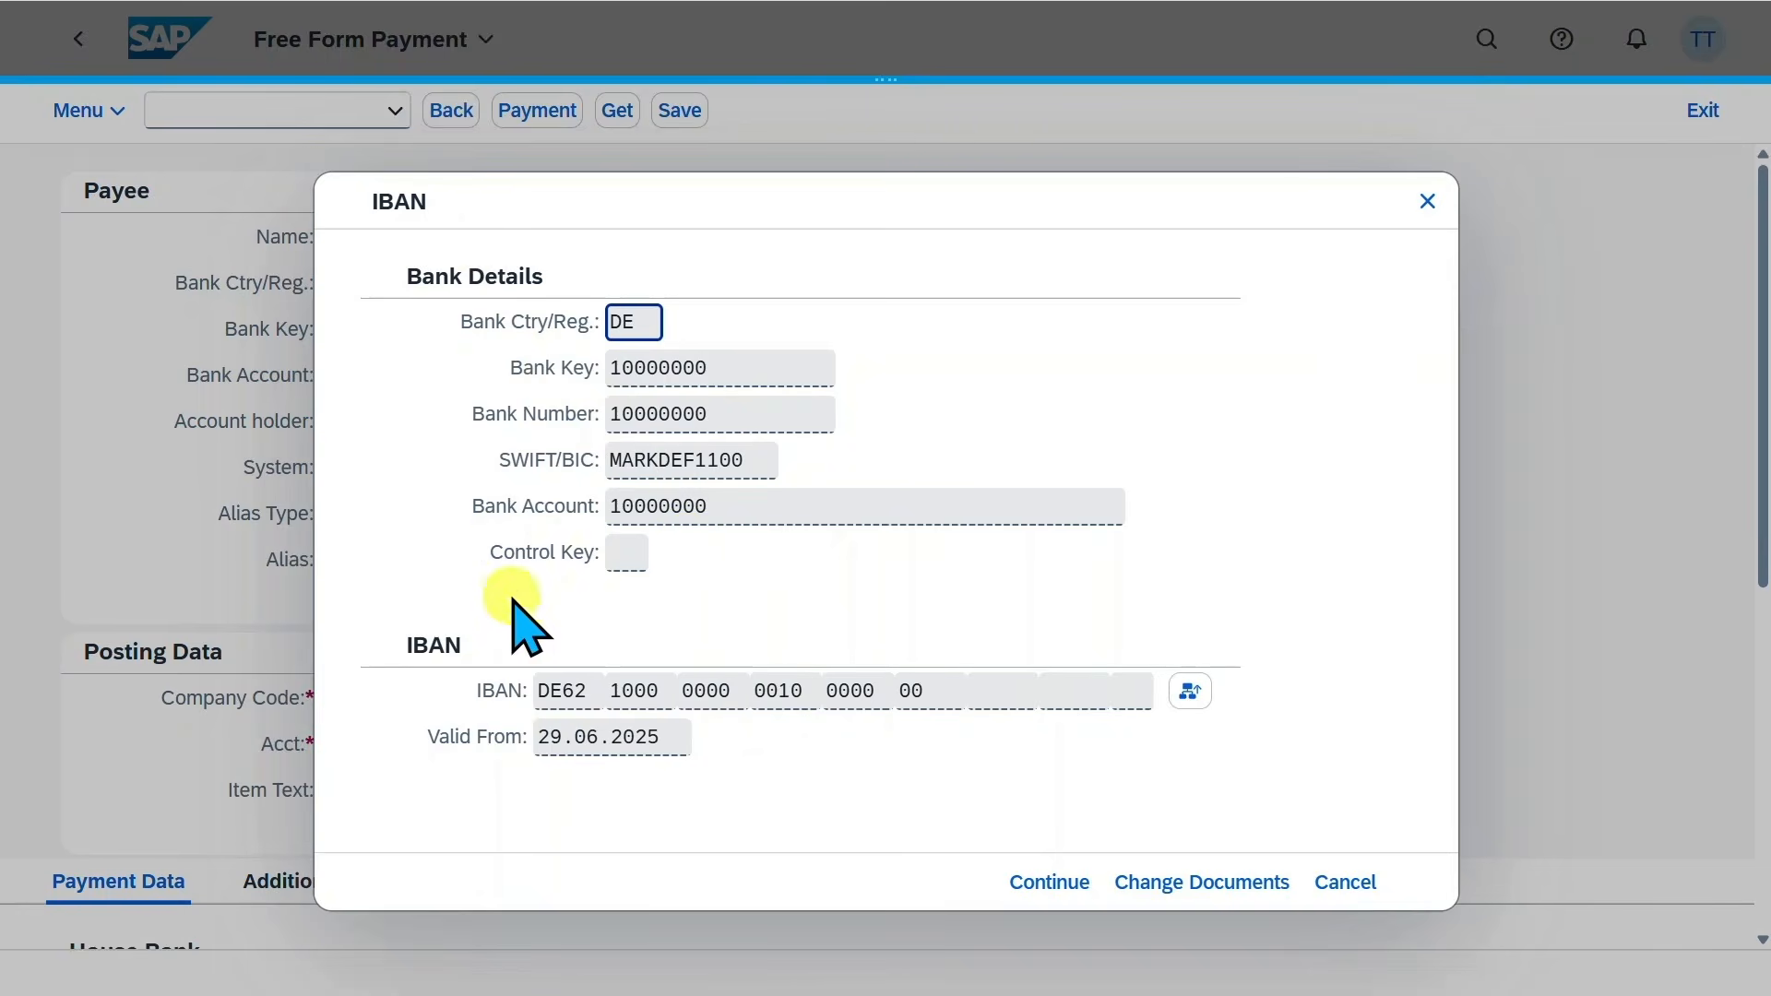
click(1051, 882)
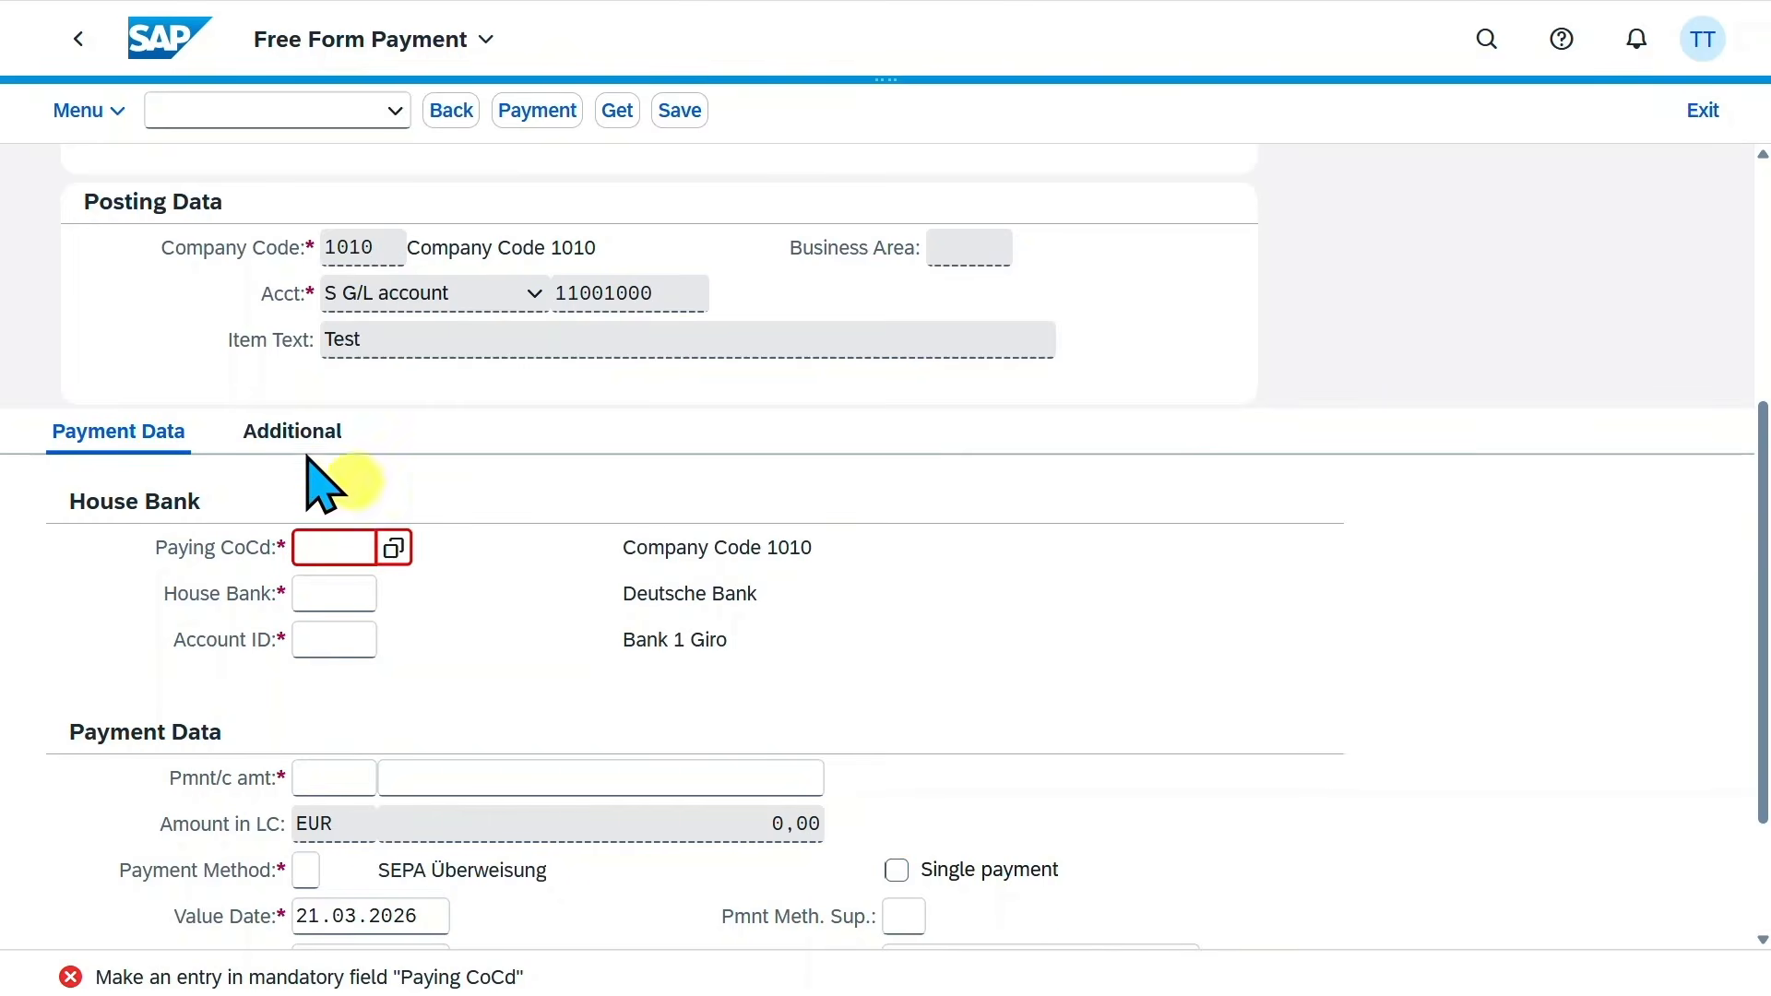
Set the paying company code to 1010, the house bank to DEBK1 and the account ID to DEAC1.
text(1010)
click(334, 592)
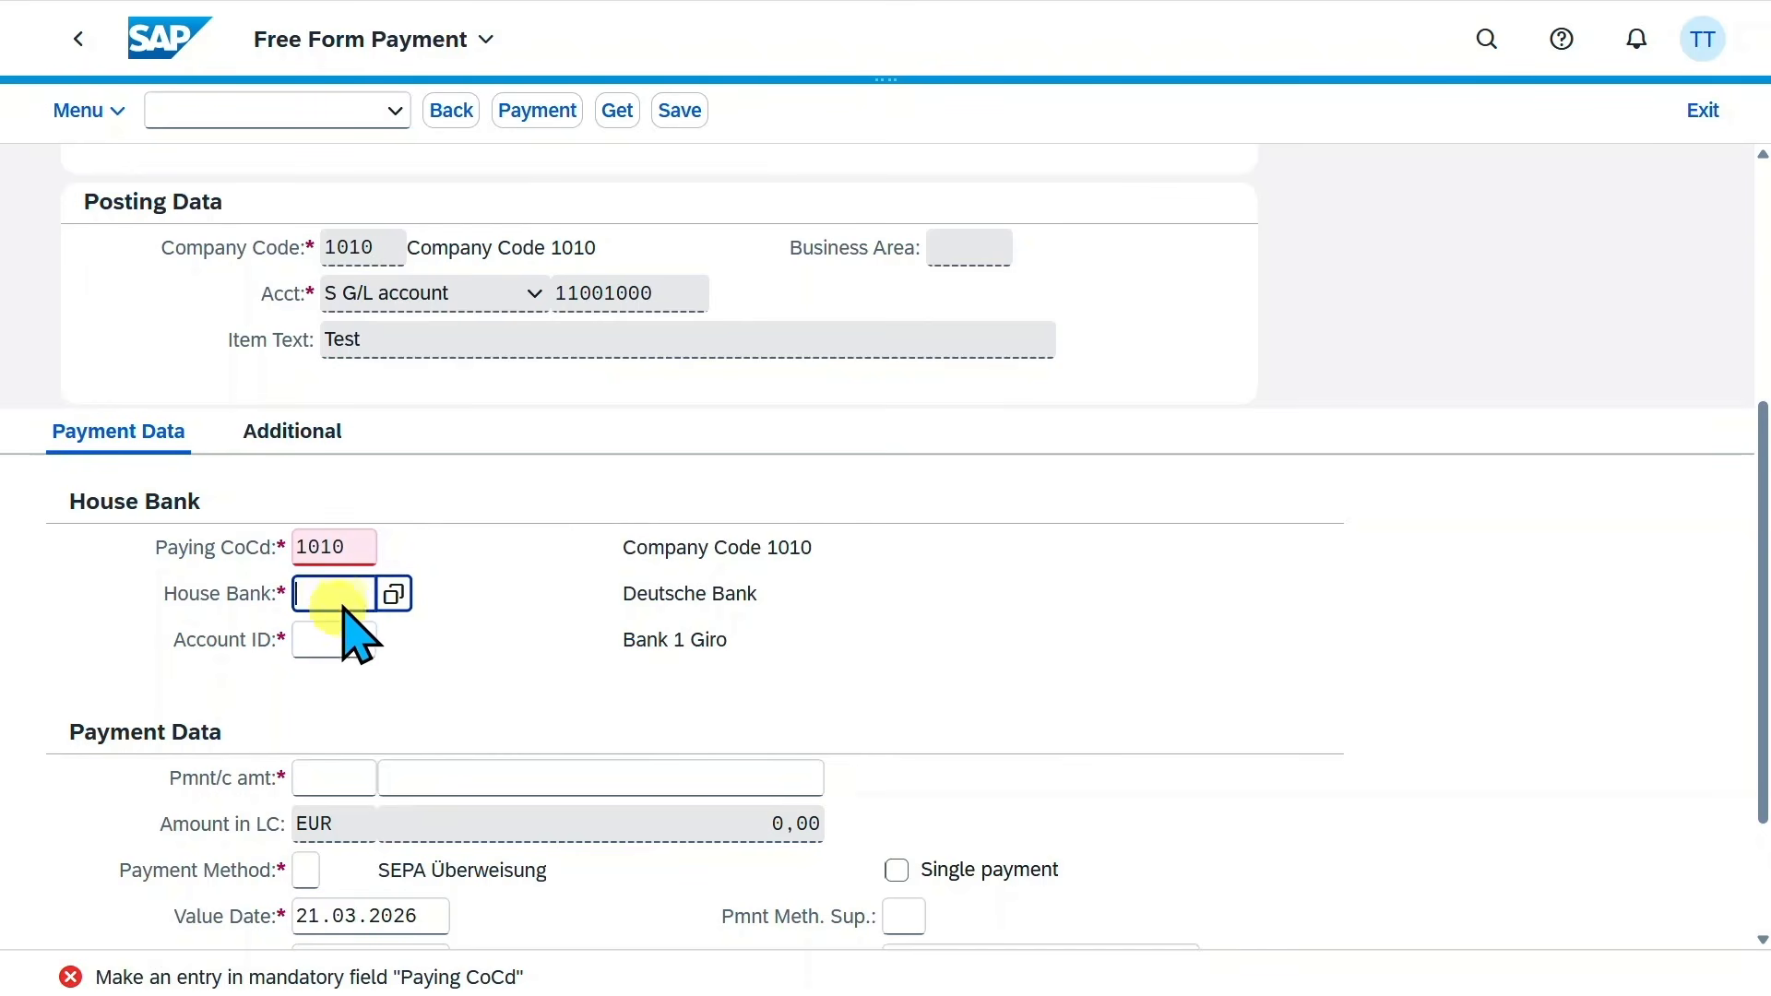
click(334, 636)
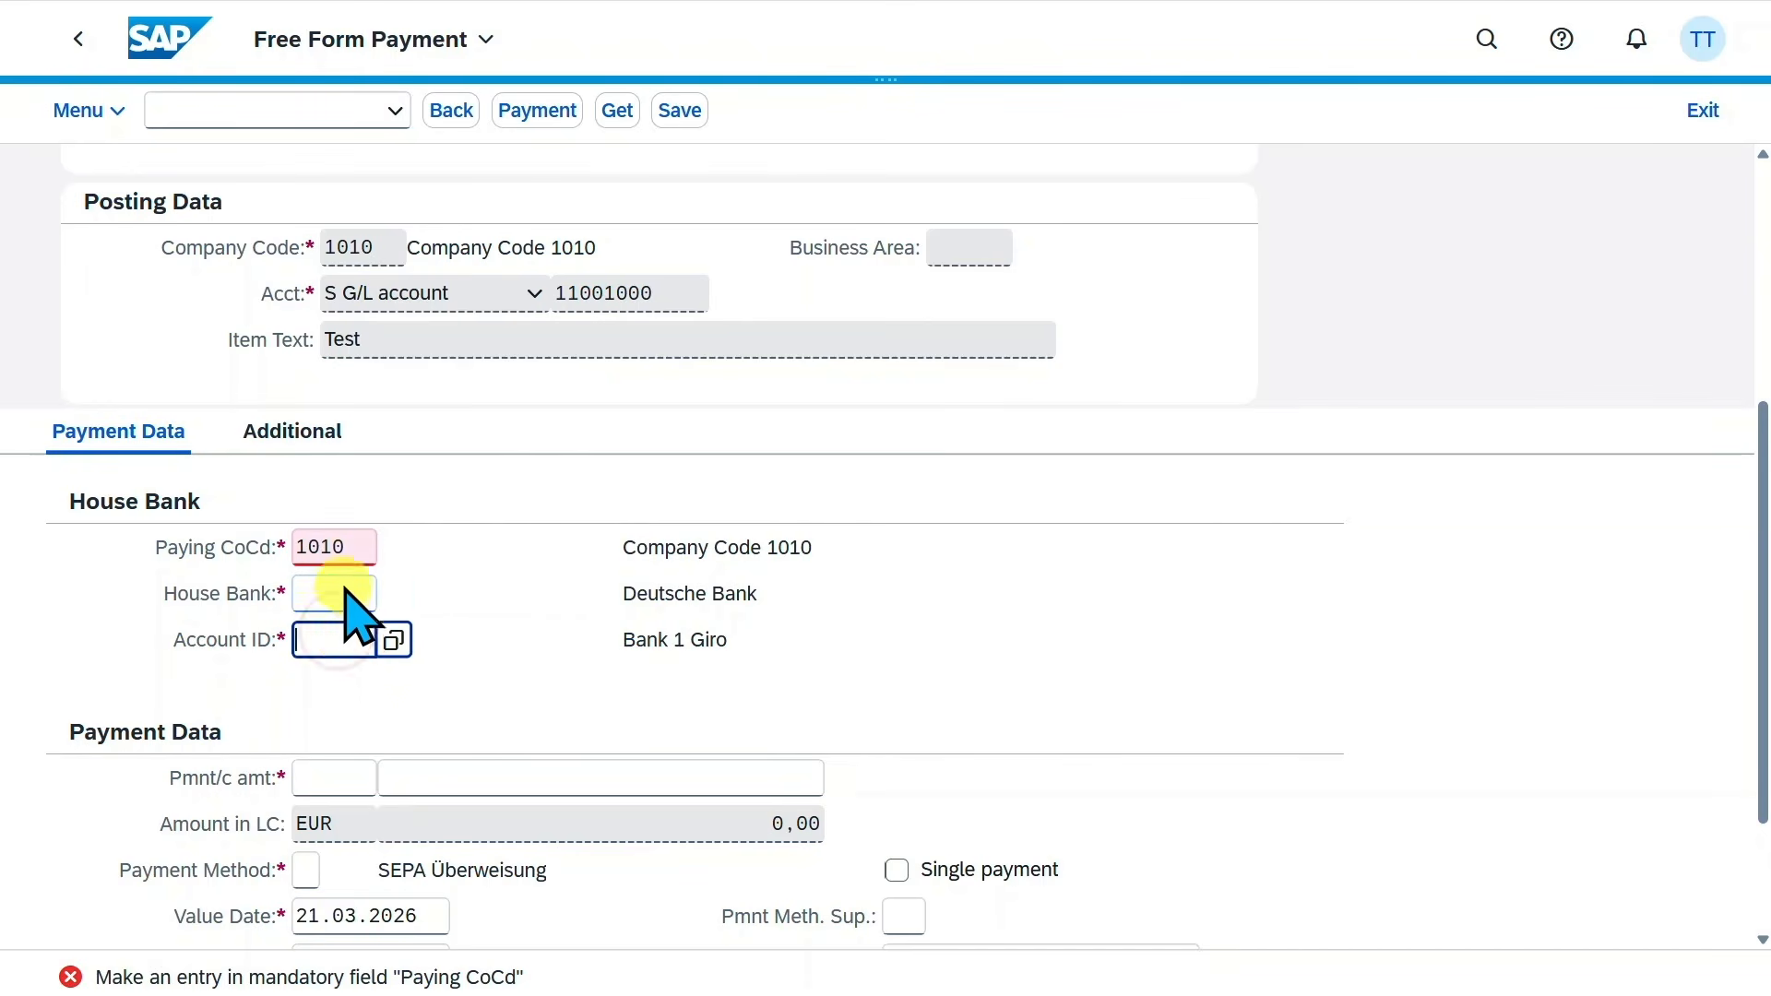
click(343, 590)
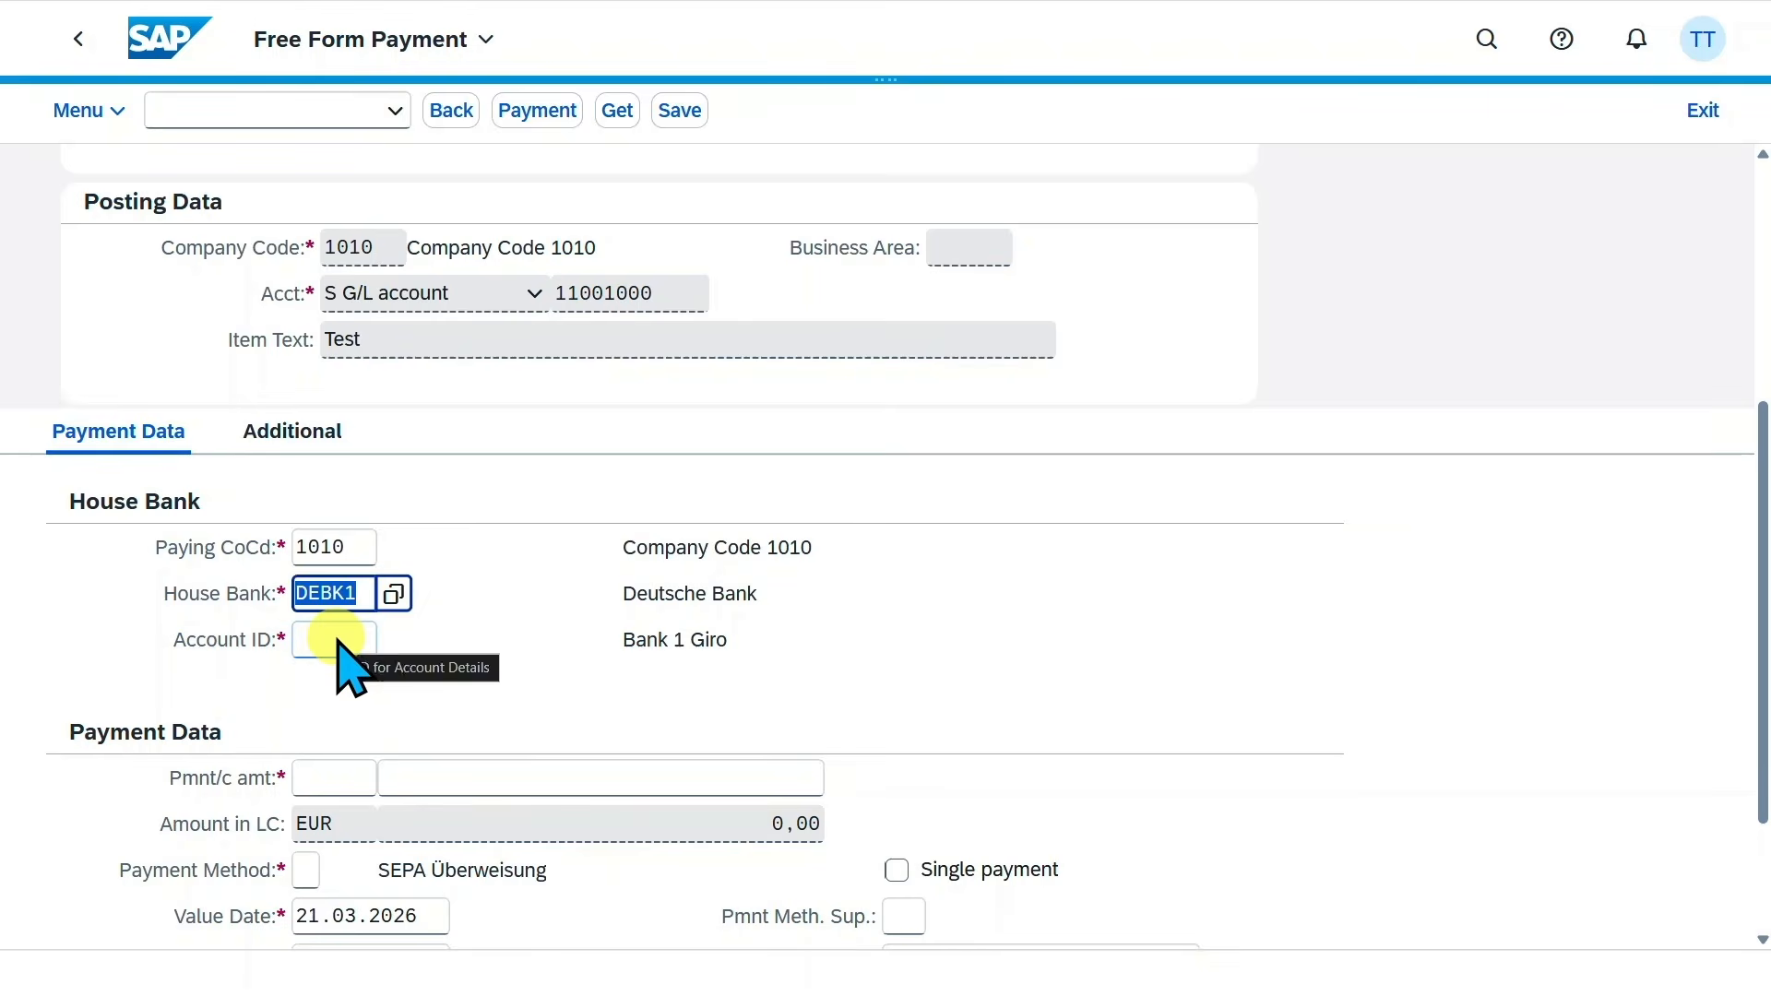
click(336, 641)
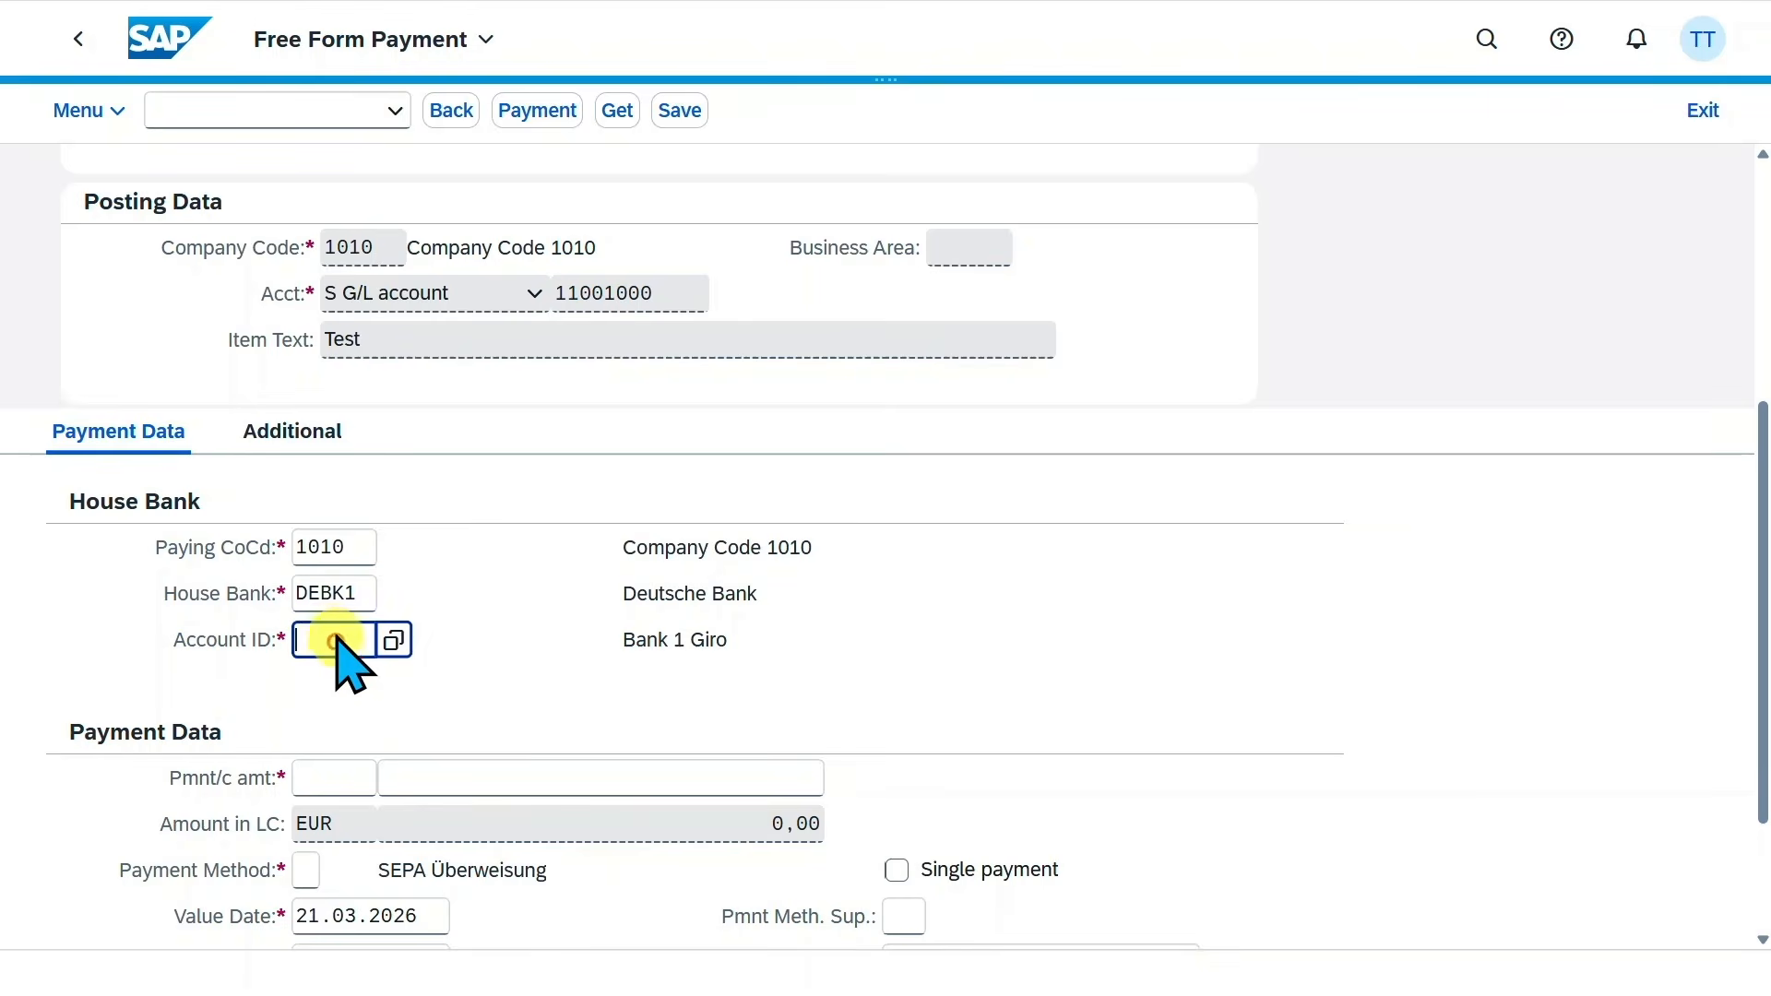
click(396, 641)
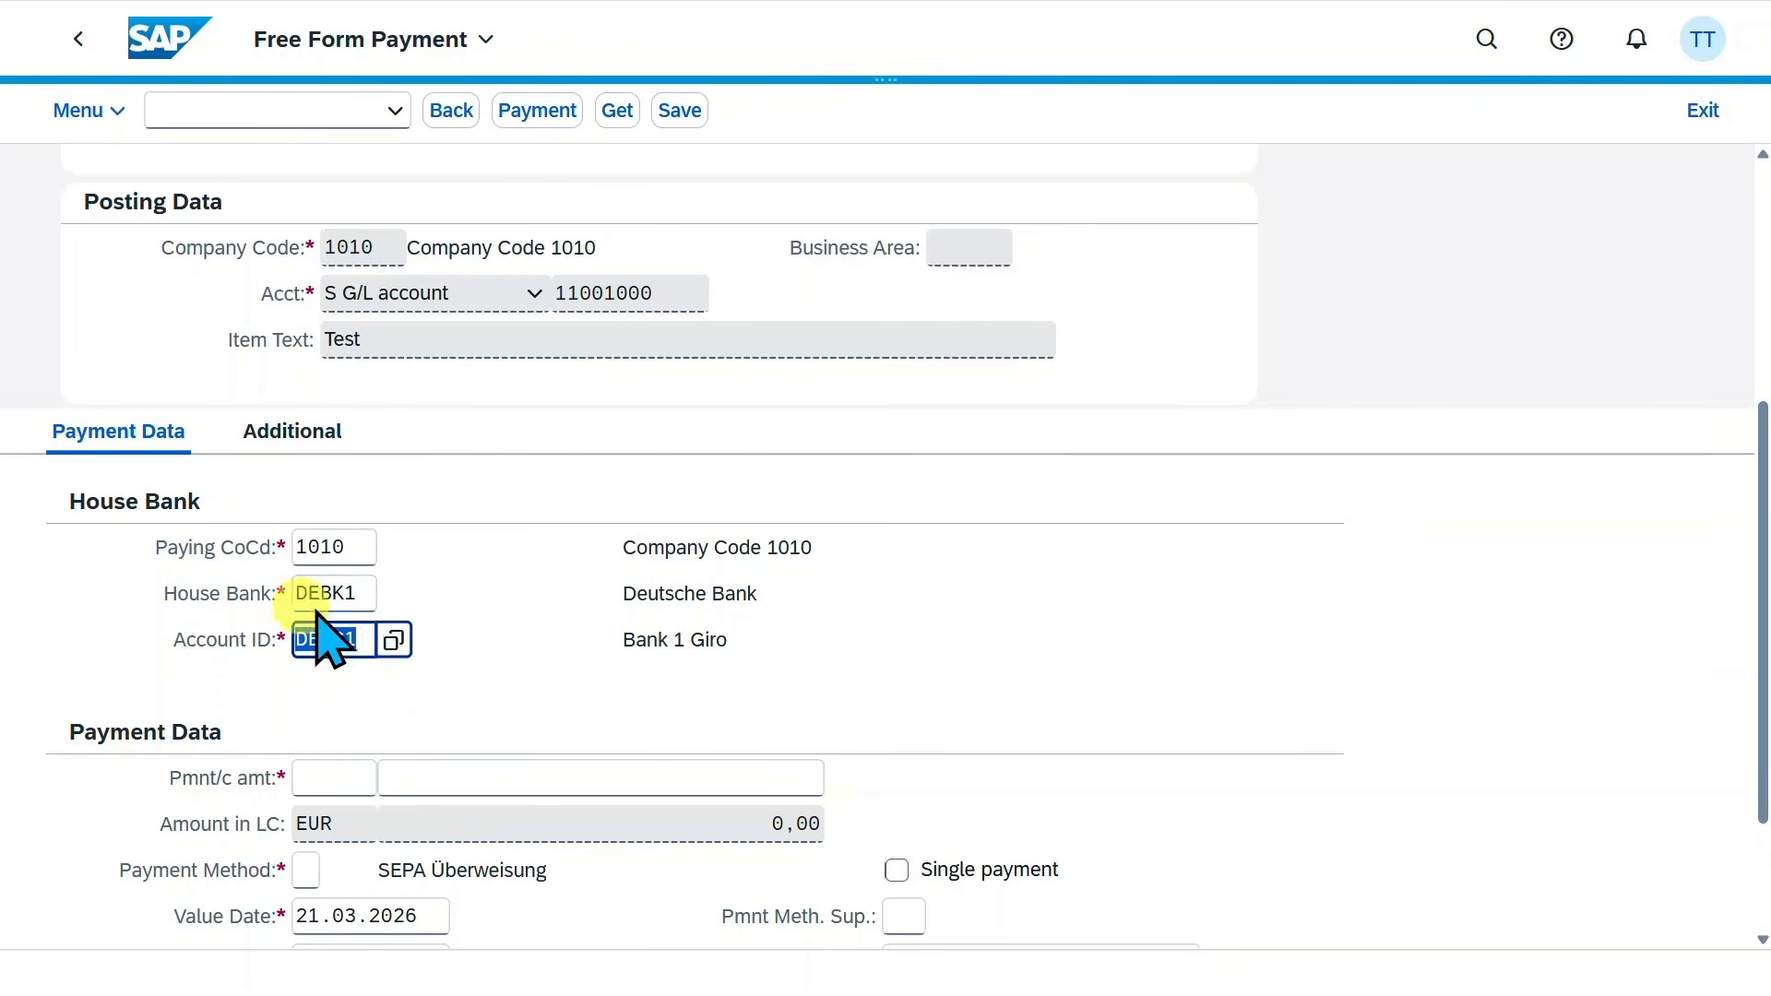
key(Return)
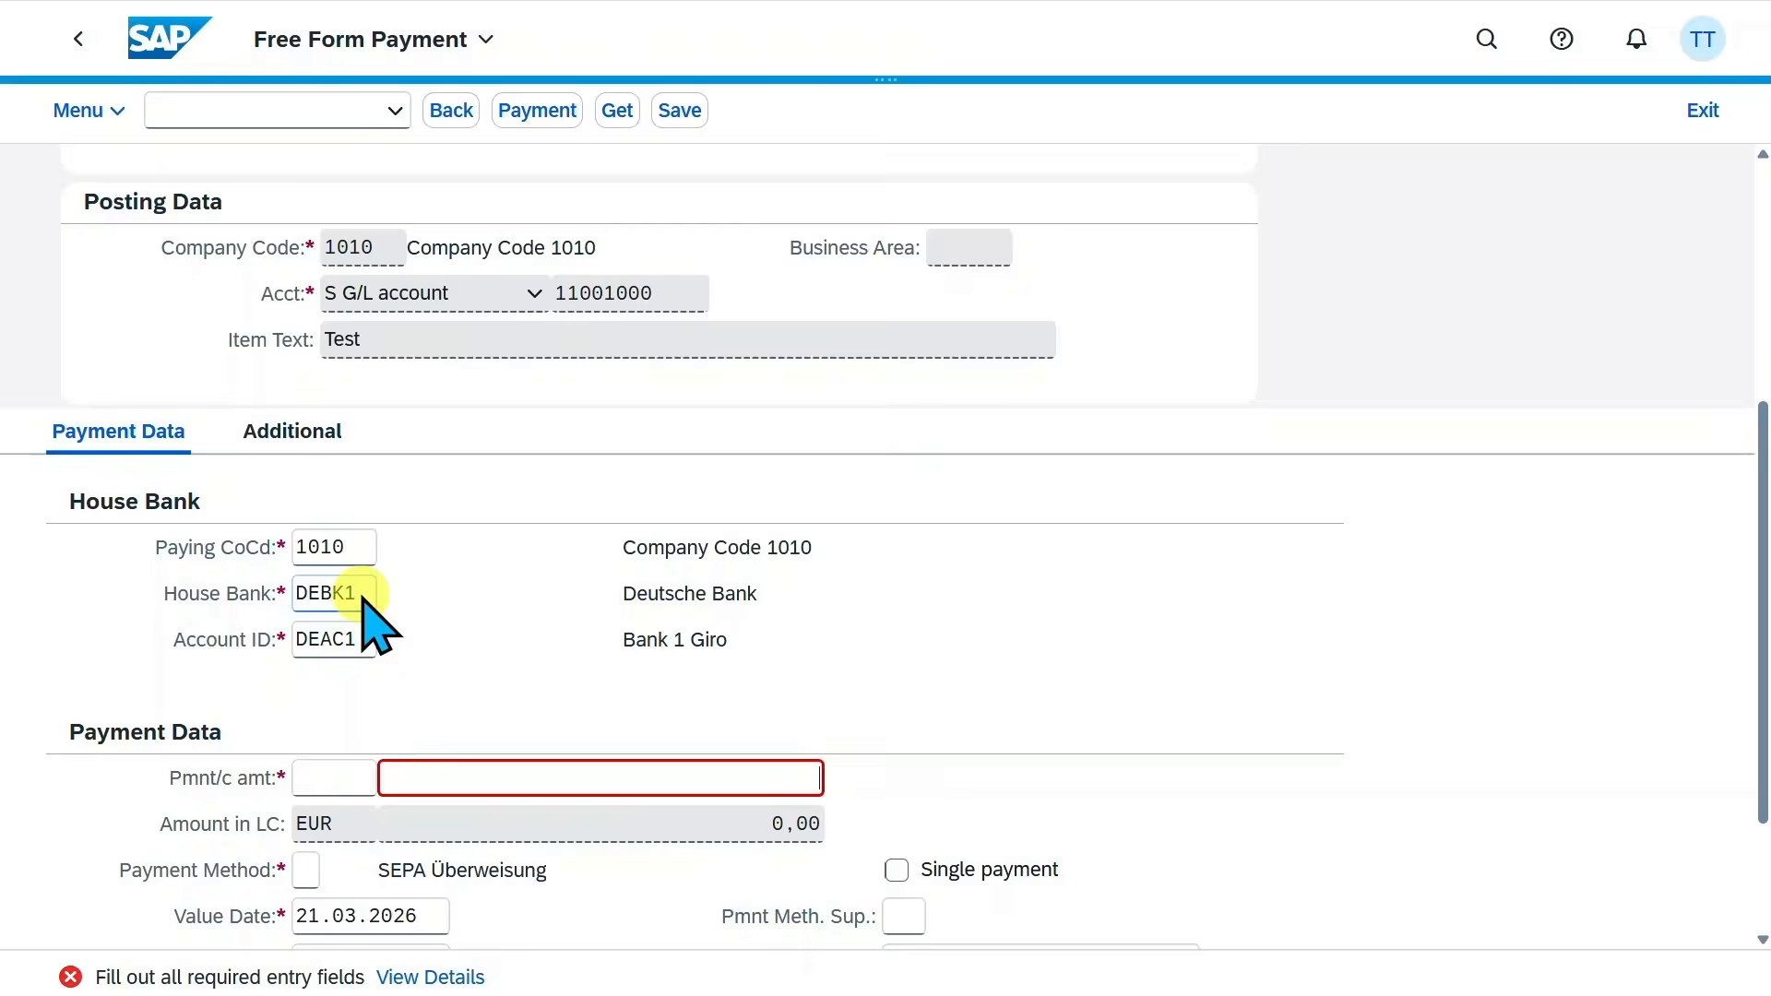
Set the payment amount to 1500 EUR and the payment method to T.
scroll(381, 703, down, 1)
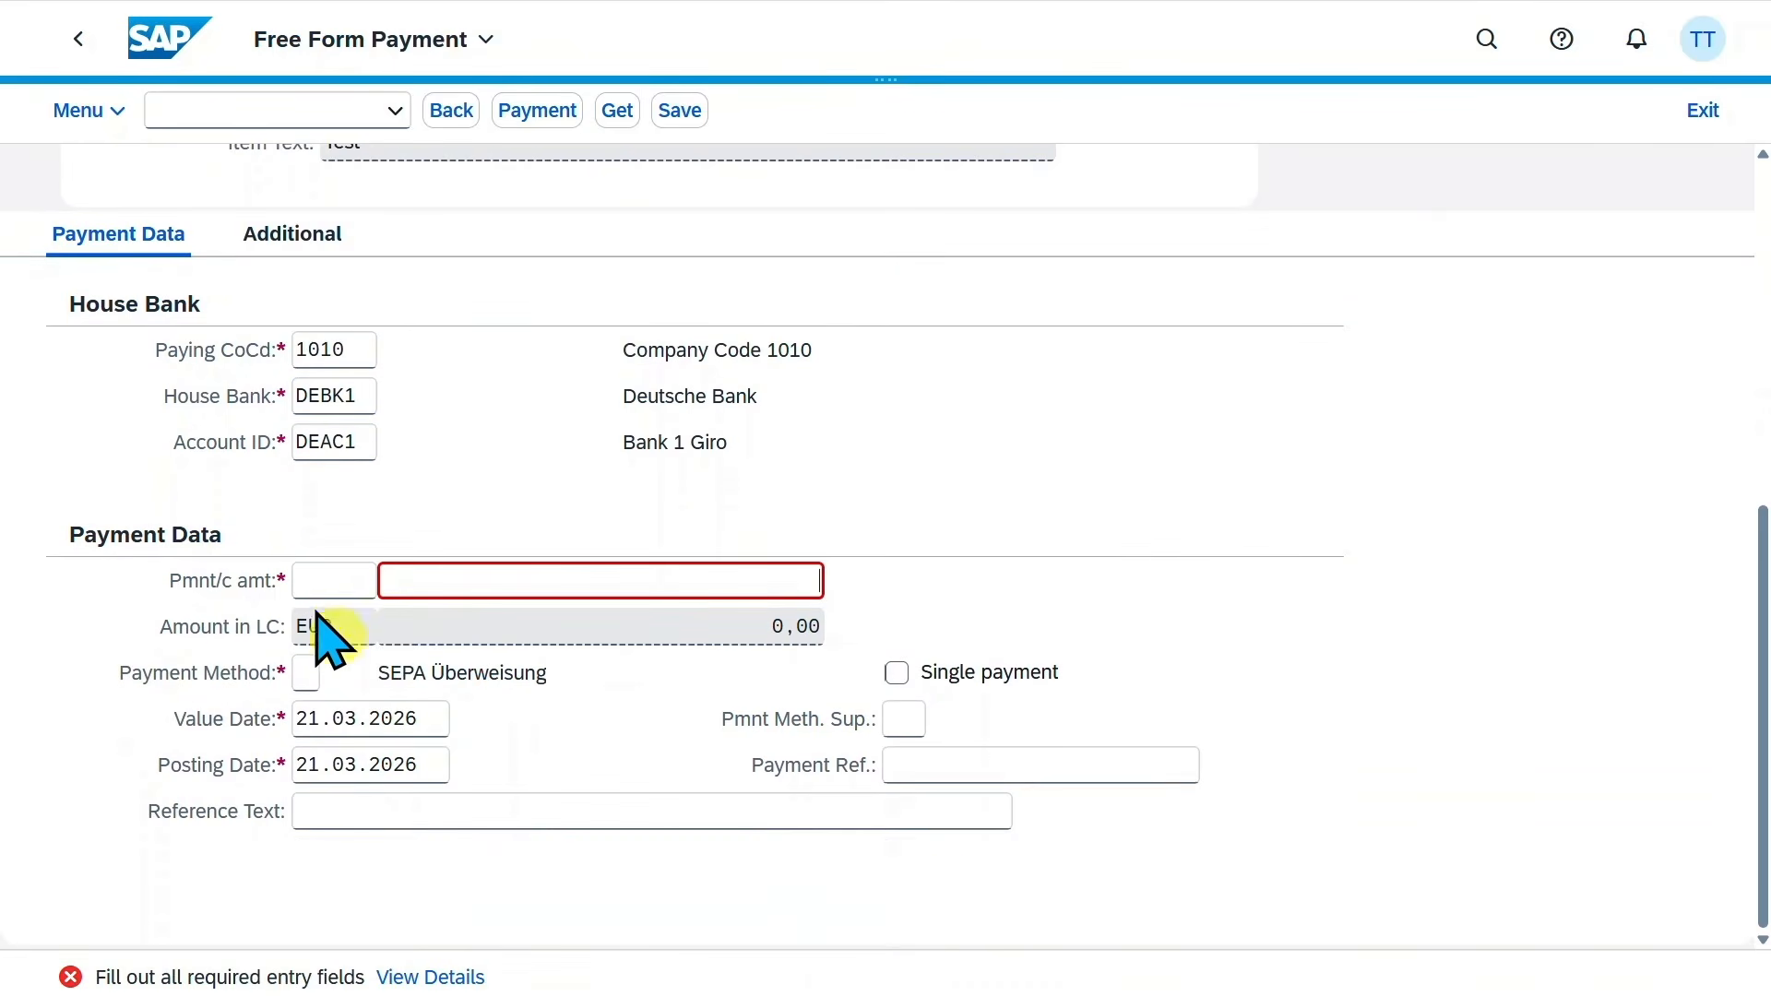
click(330, 581)
text(EUR)
key(Tab)
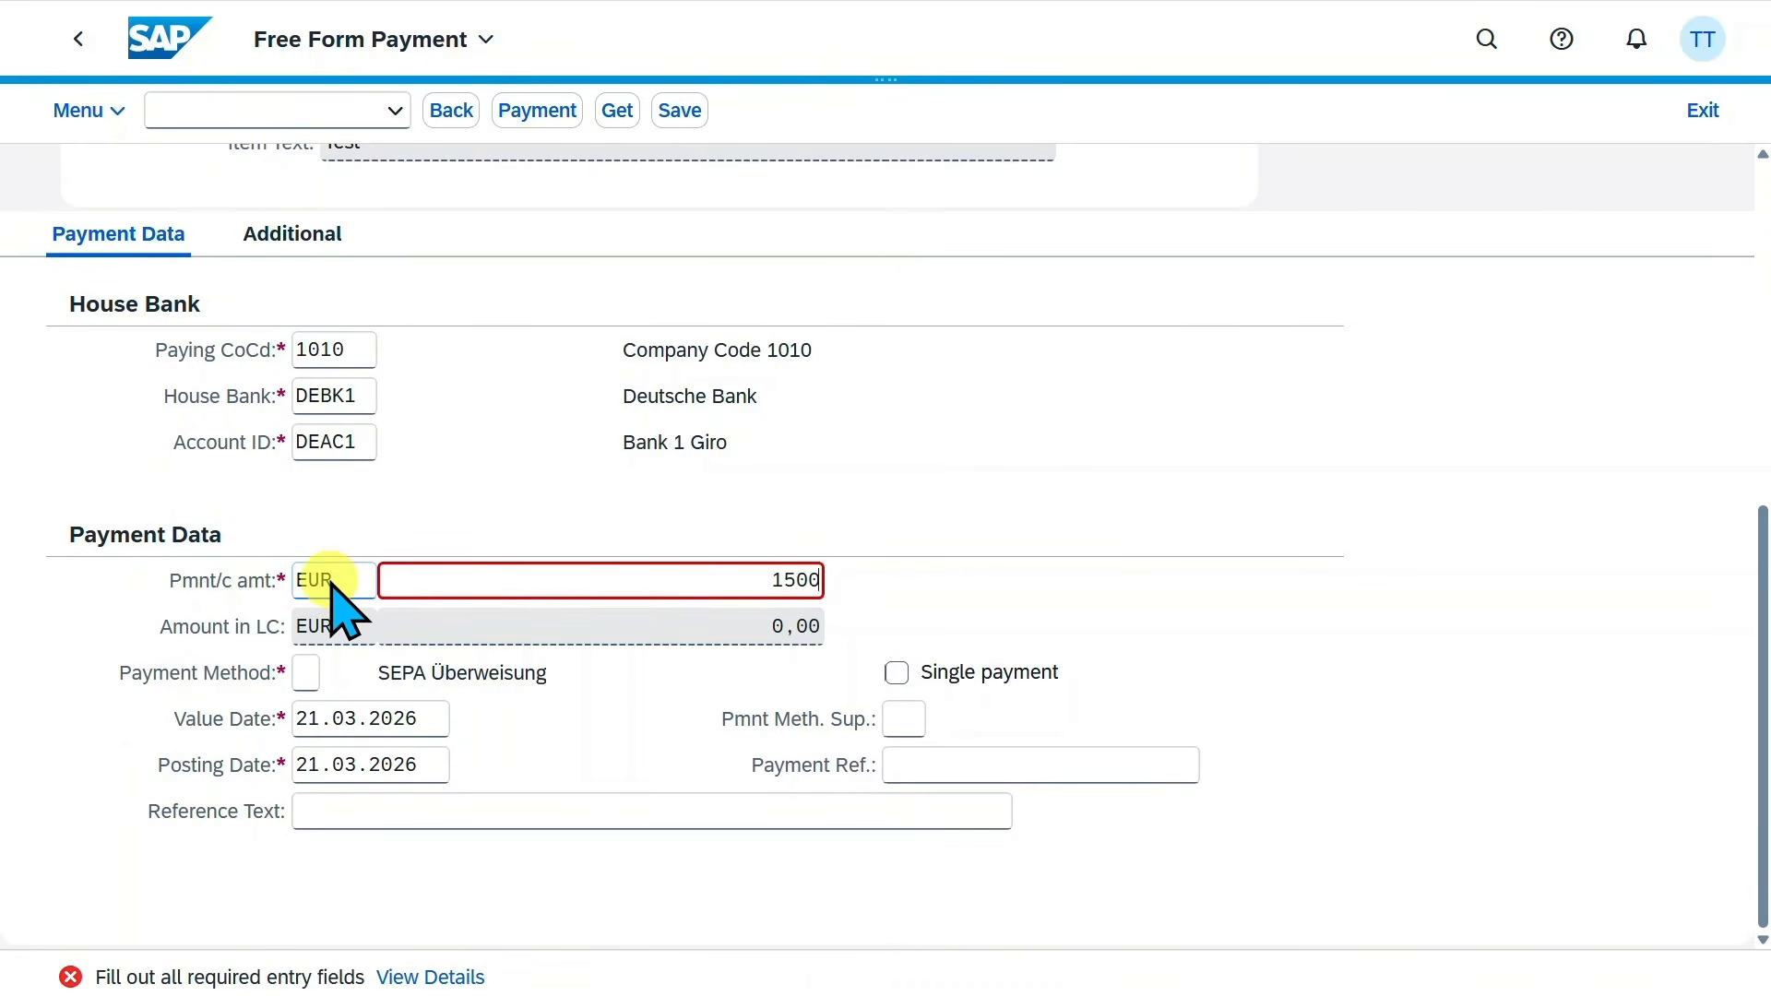
key(Return)
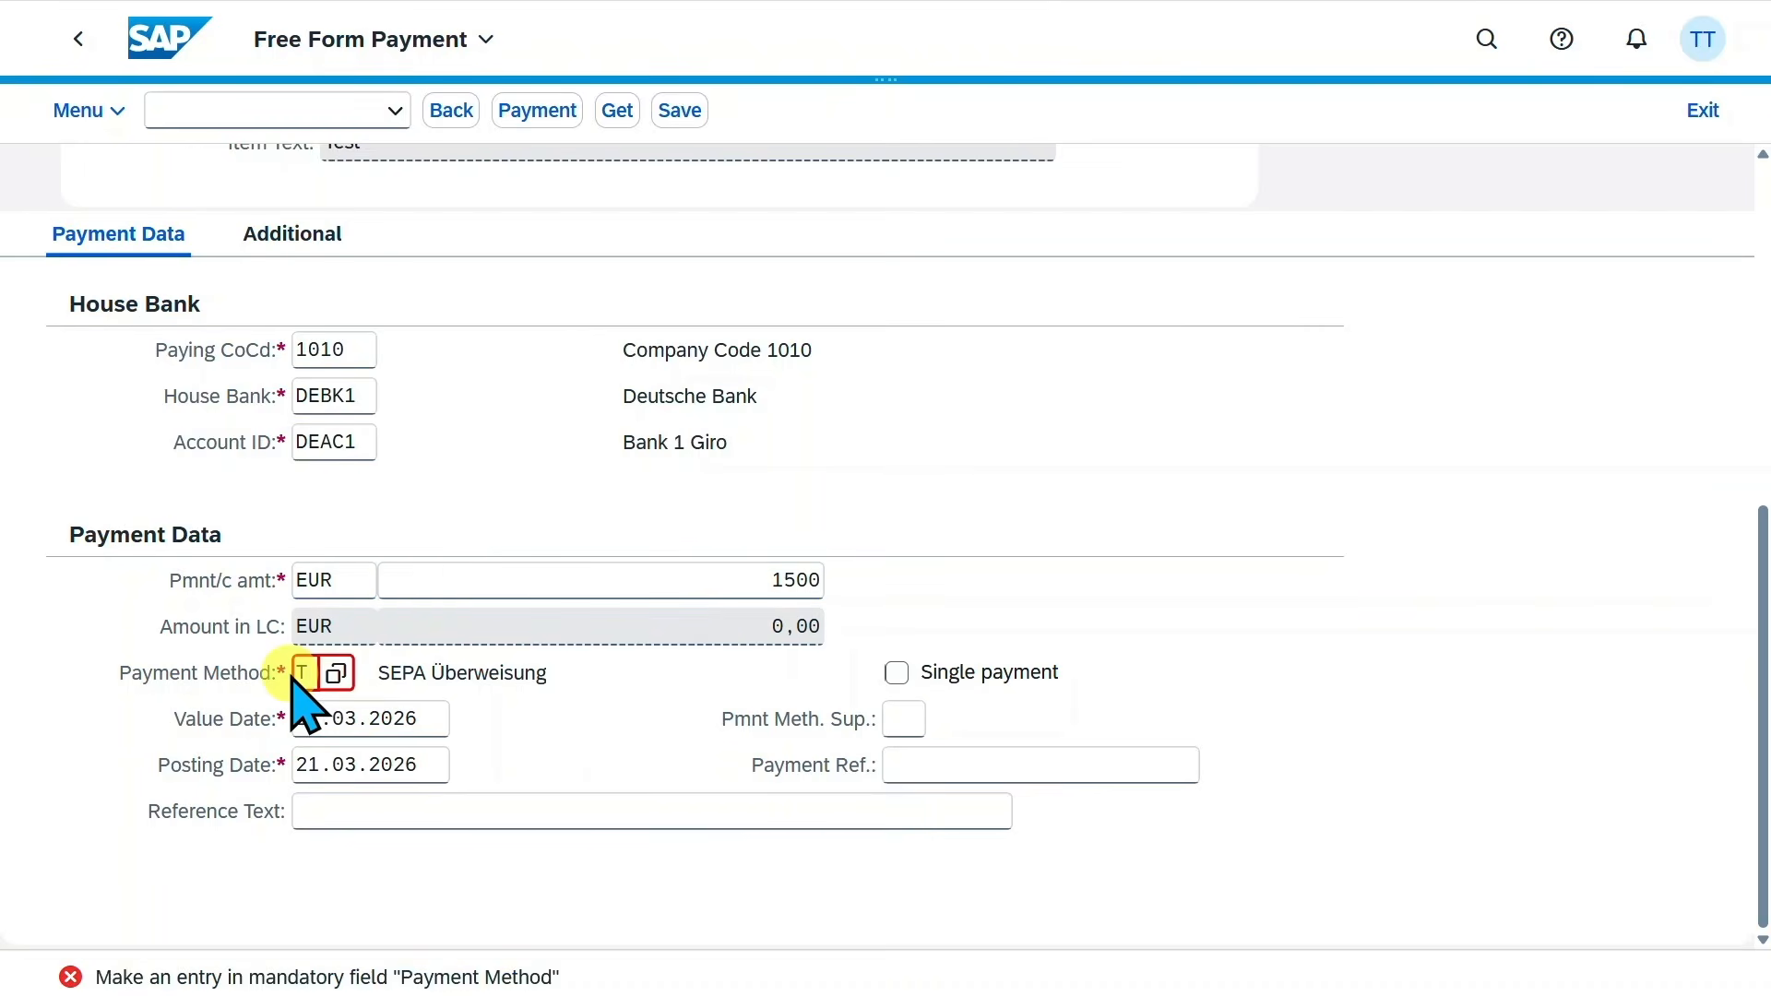
text(T)
key(Return)
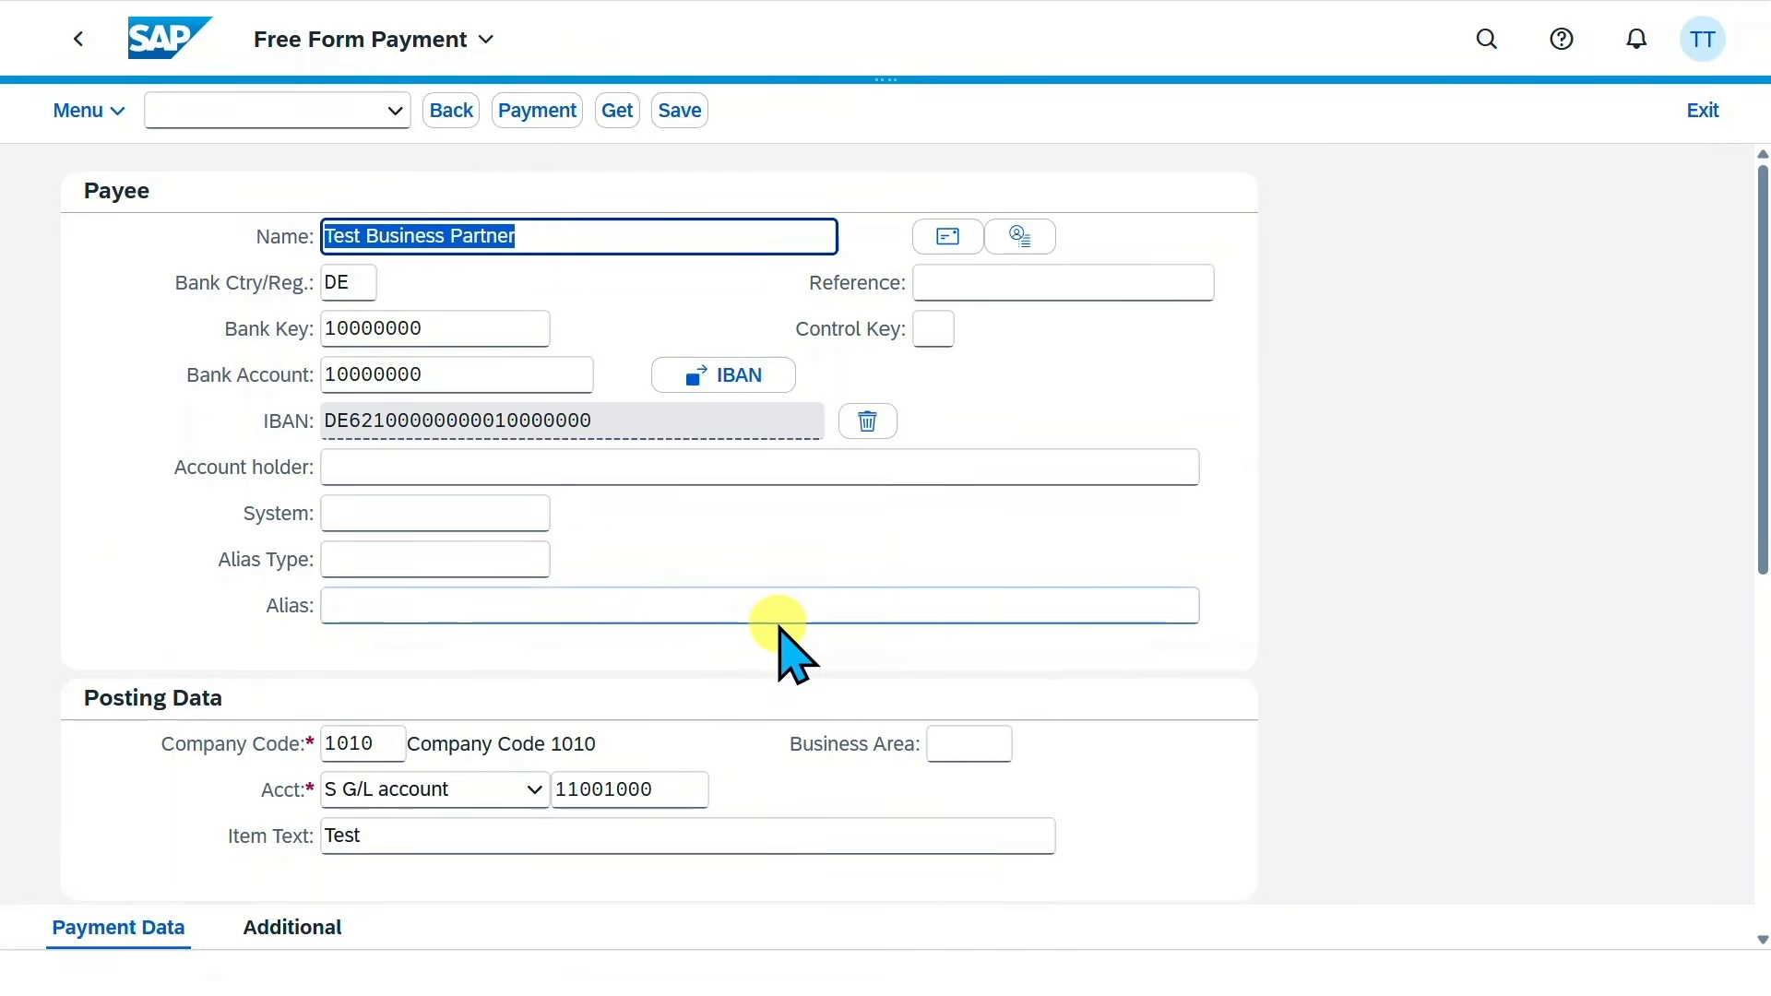
Add the payee's address data, filling in the street, postal code and city with country DE.
click(939, 238)
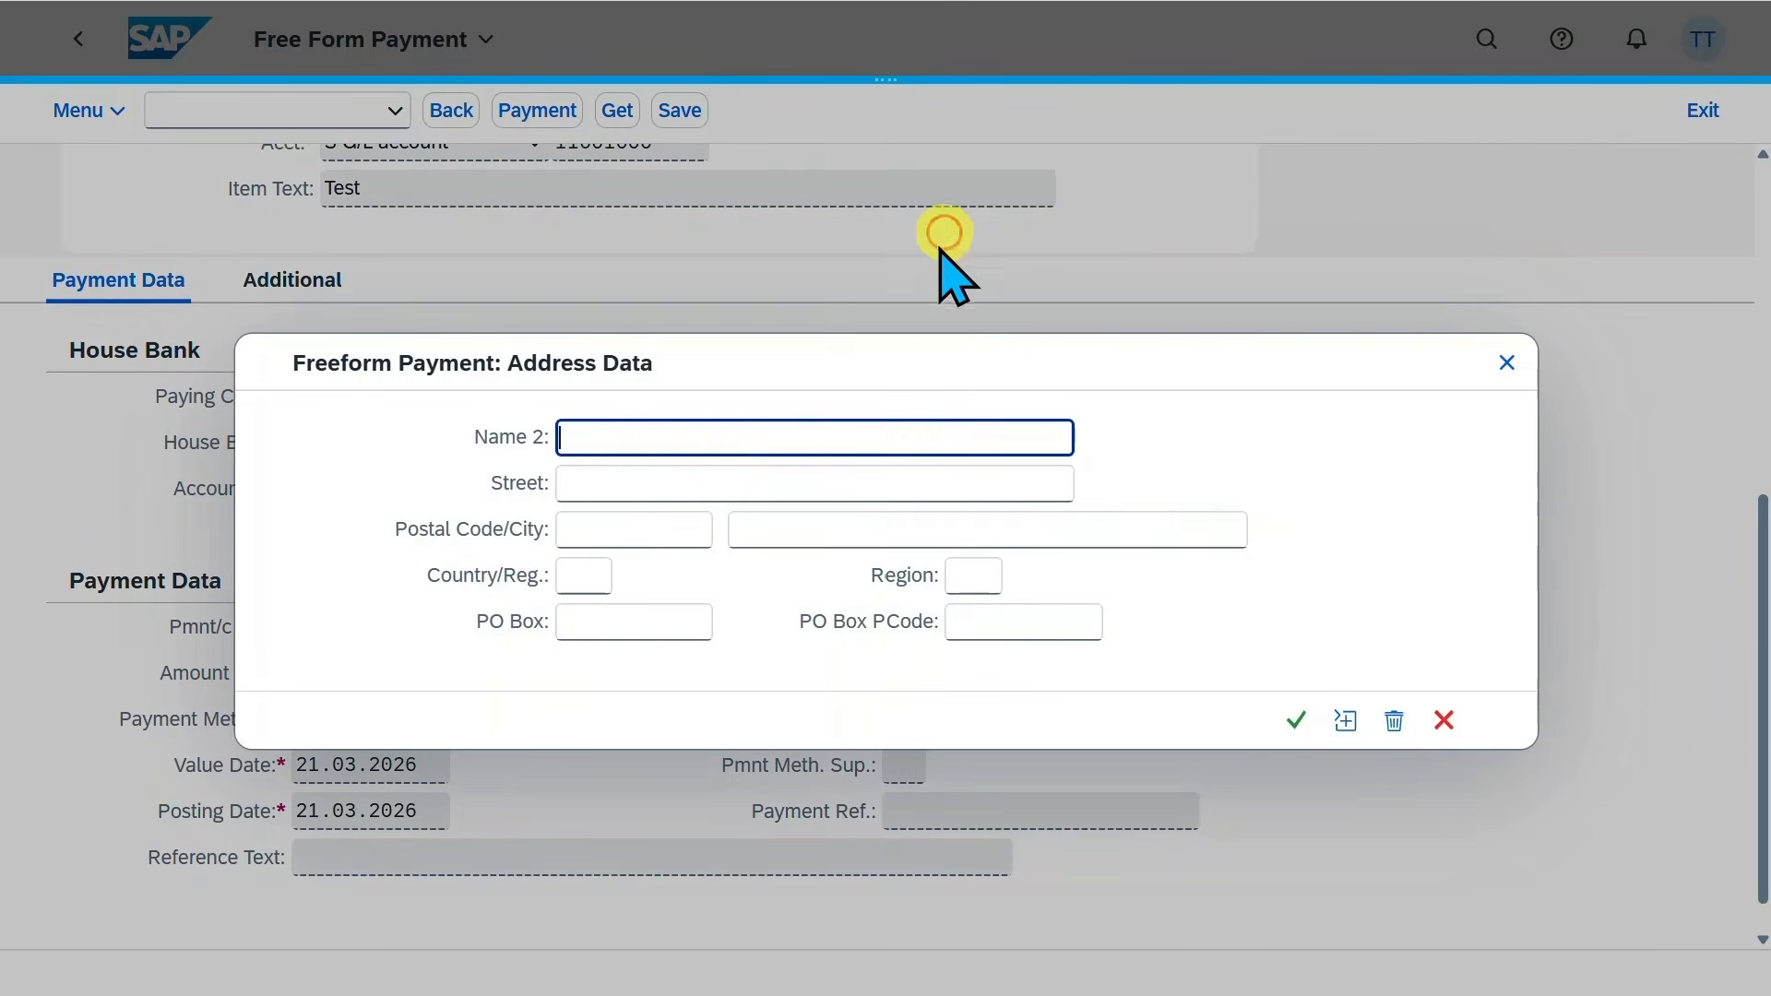
click(688, 483)
text(Test)
click(674, 531)
text(12345)
click(816, 533)
text(Test)
click(566, 569)
text(DE)
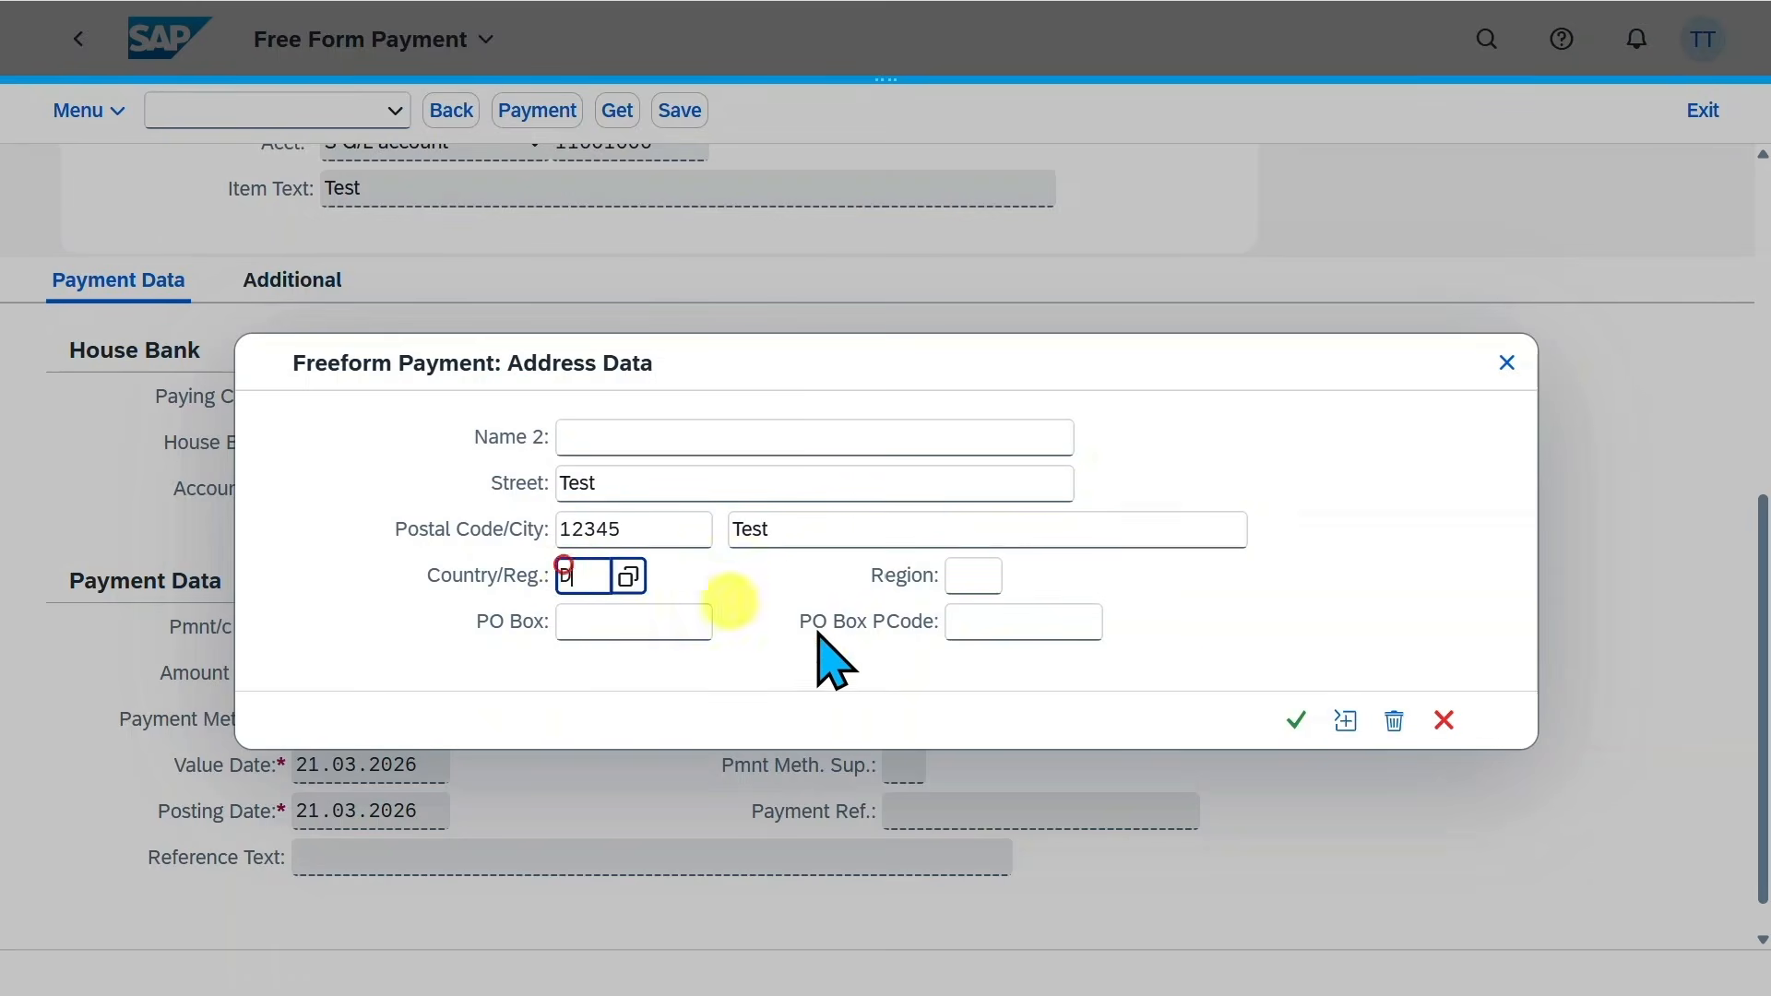
click(1296, 720)
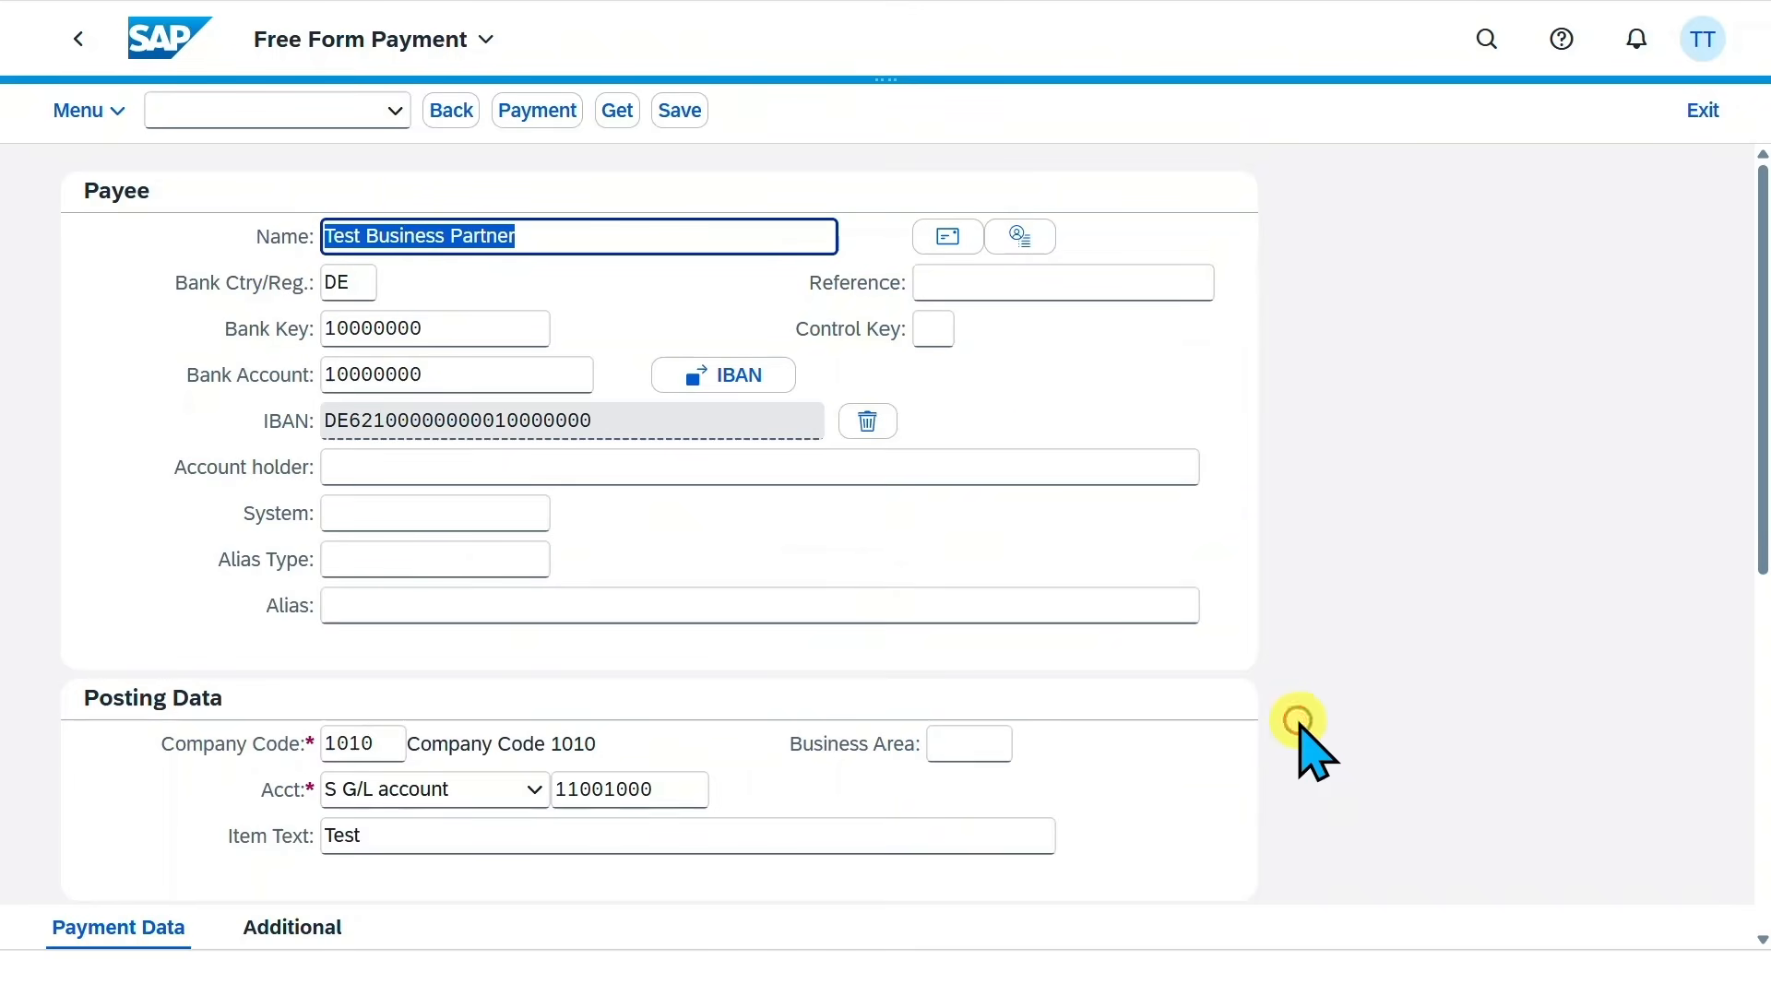
click(673, 467)
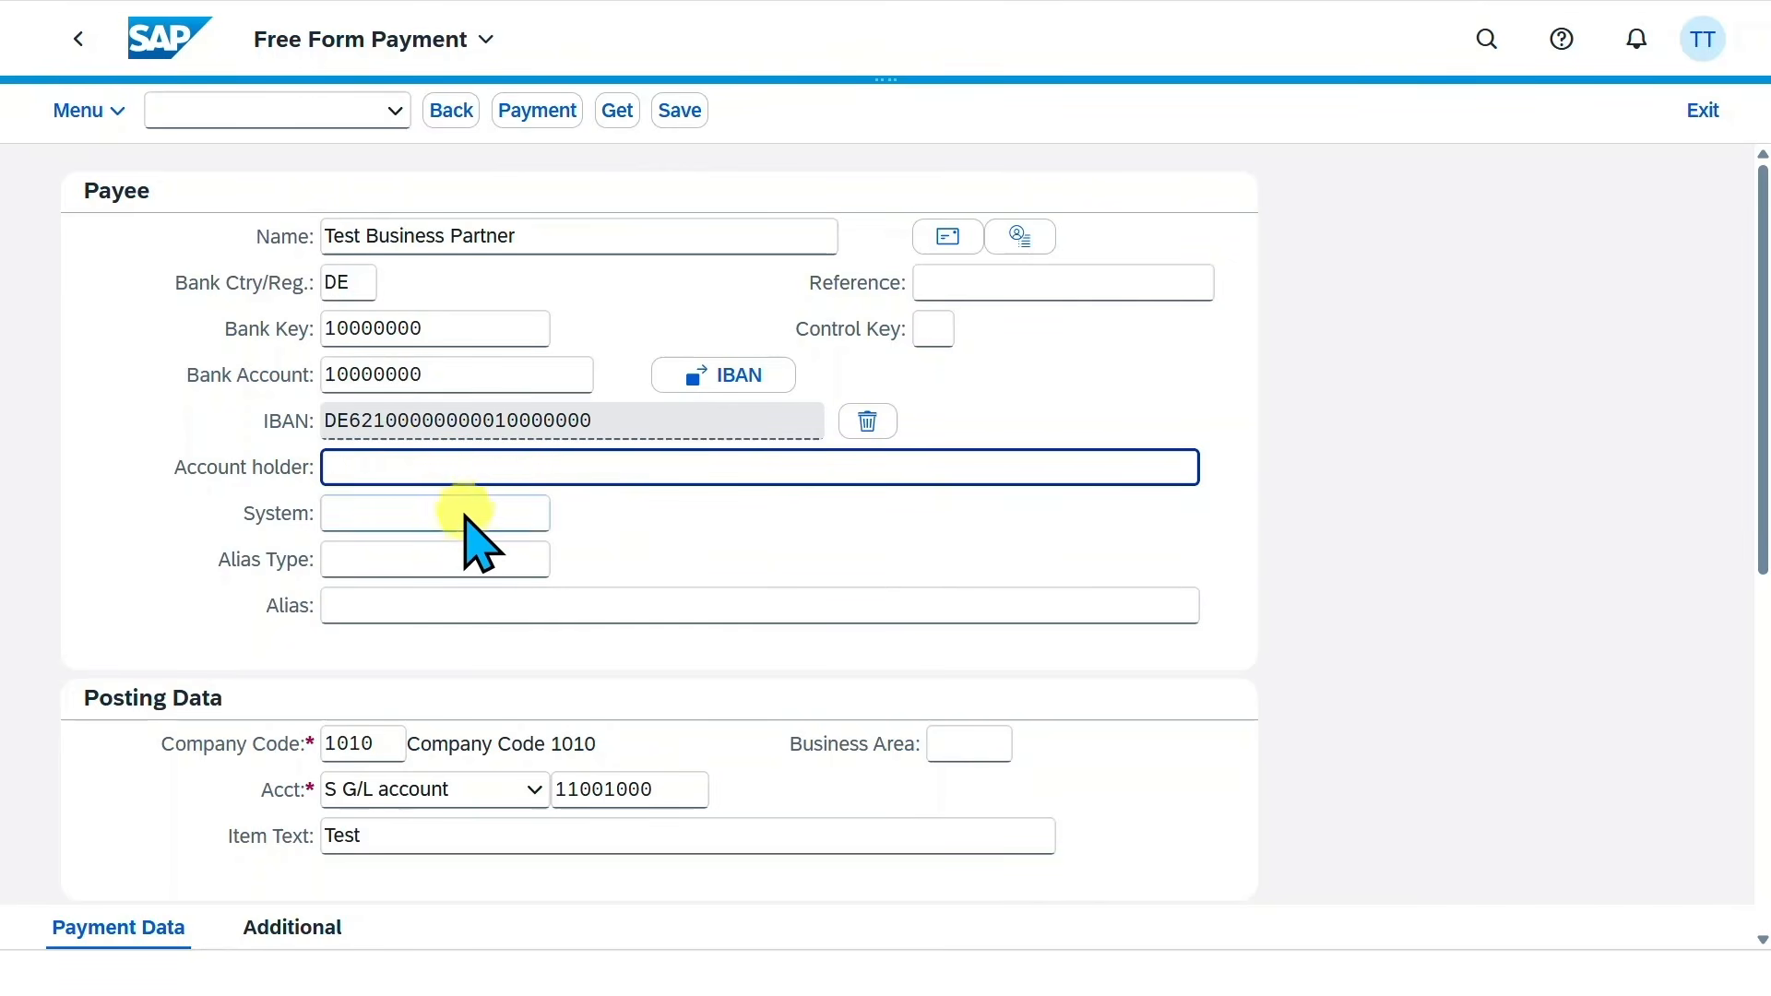
click(461, 514)
click(423, 554)
click(426, 518)
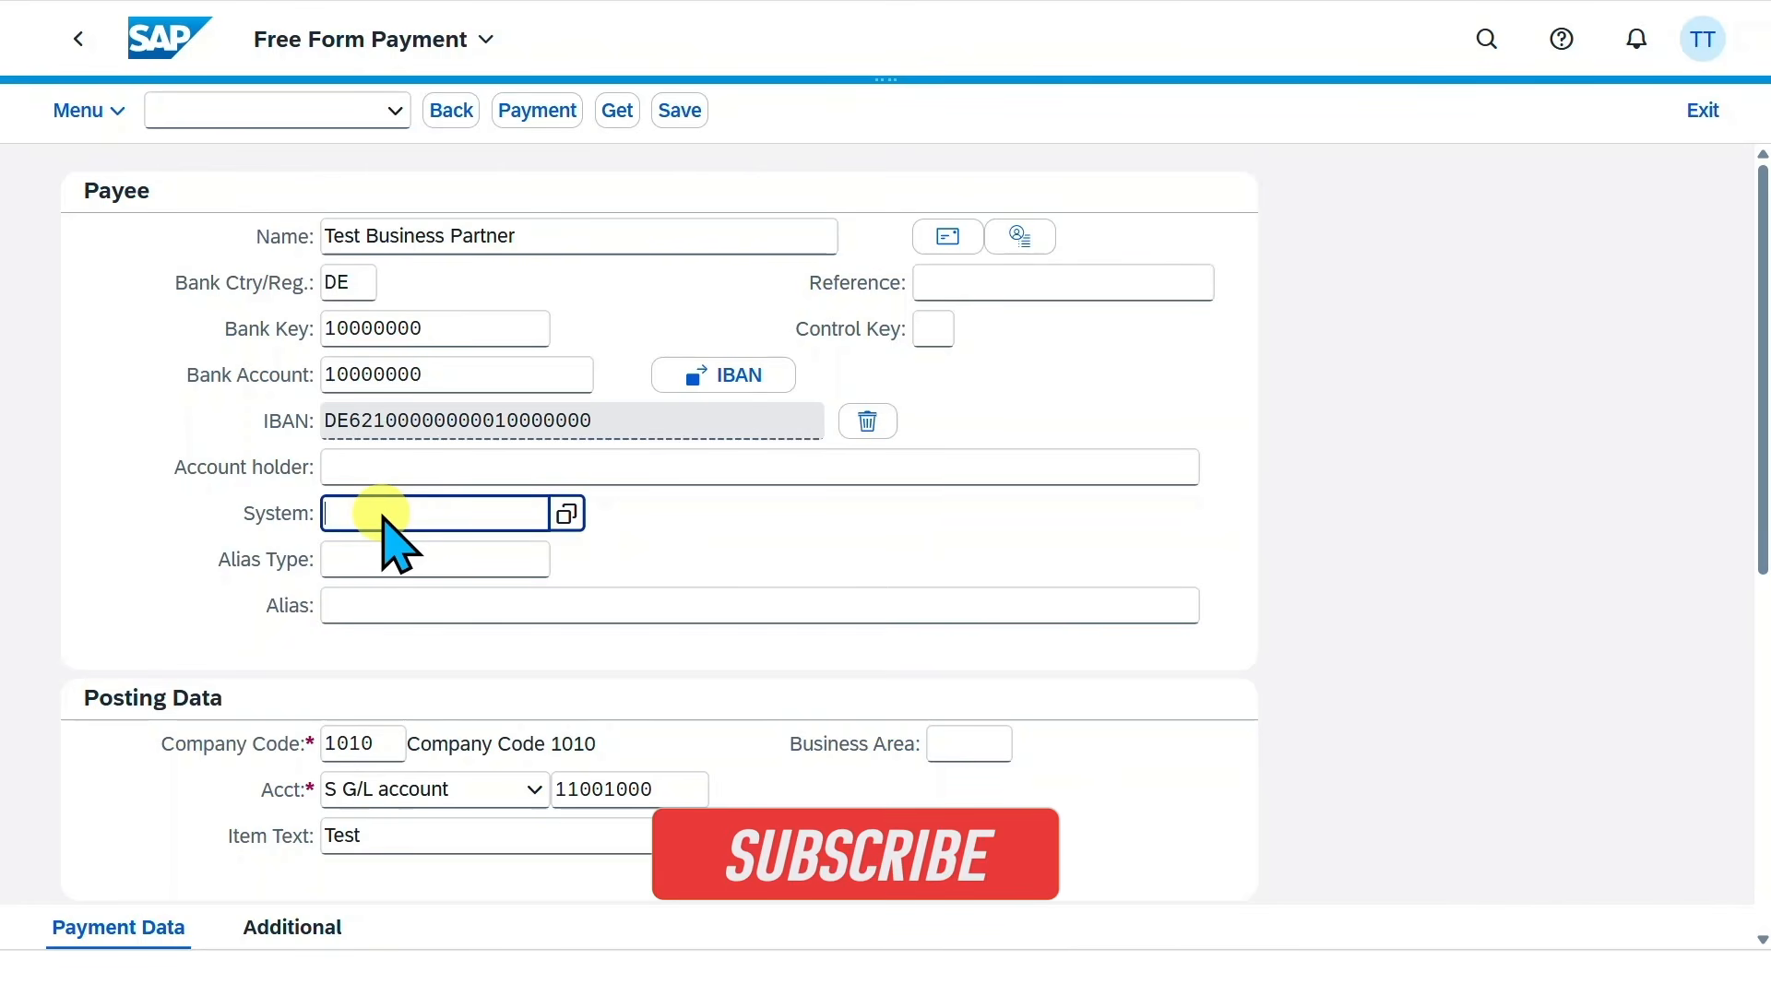
scroll(560, 582, down, 8)
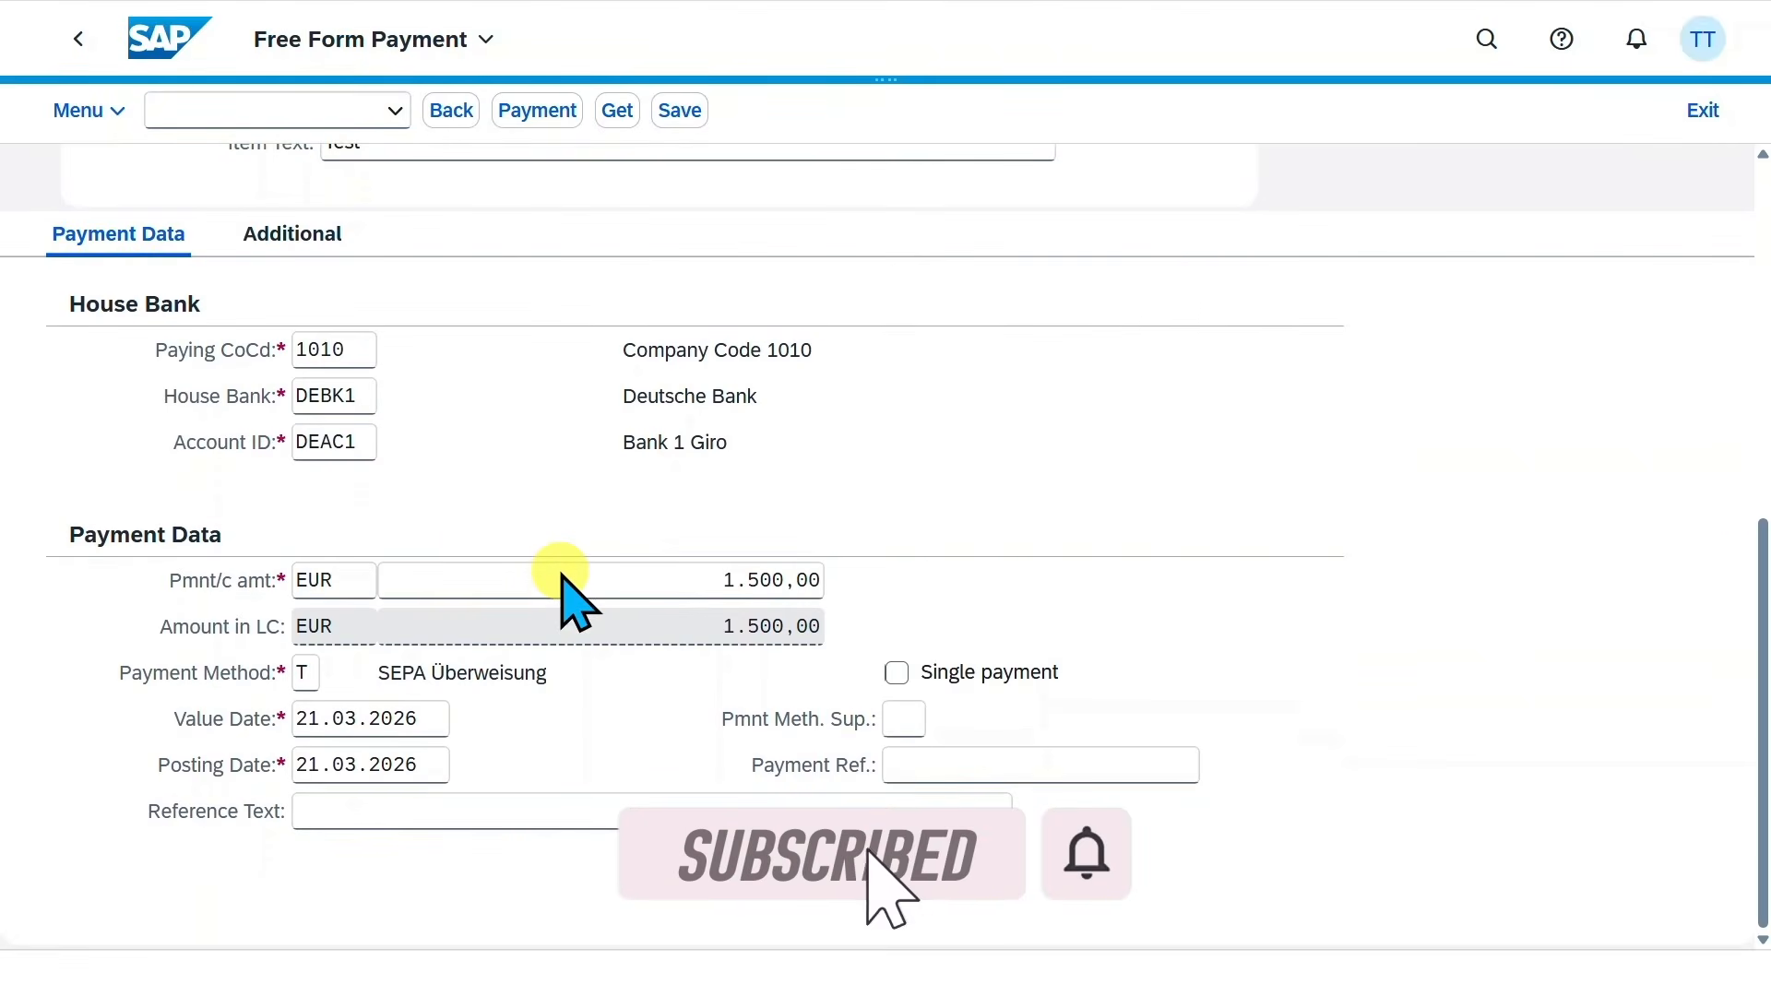
Keep the value and posting dates at 21.03.2026 and enter Test as the payment's reference text.
click(422, 720)
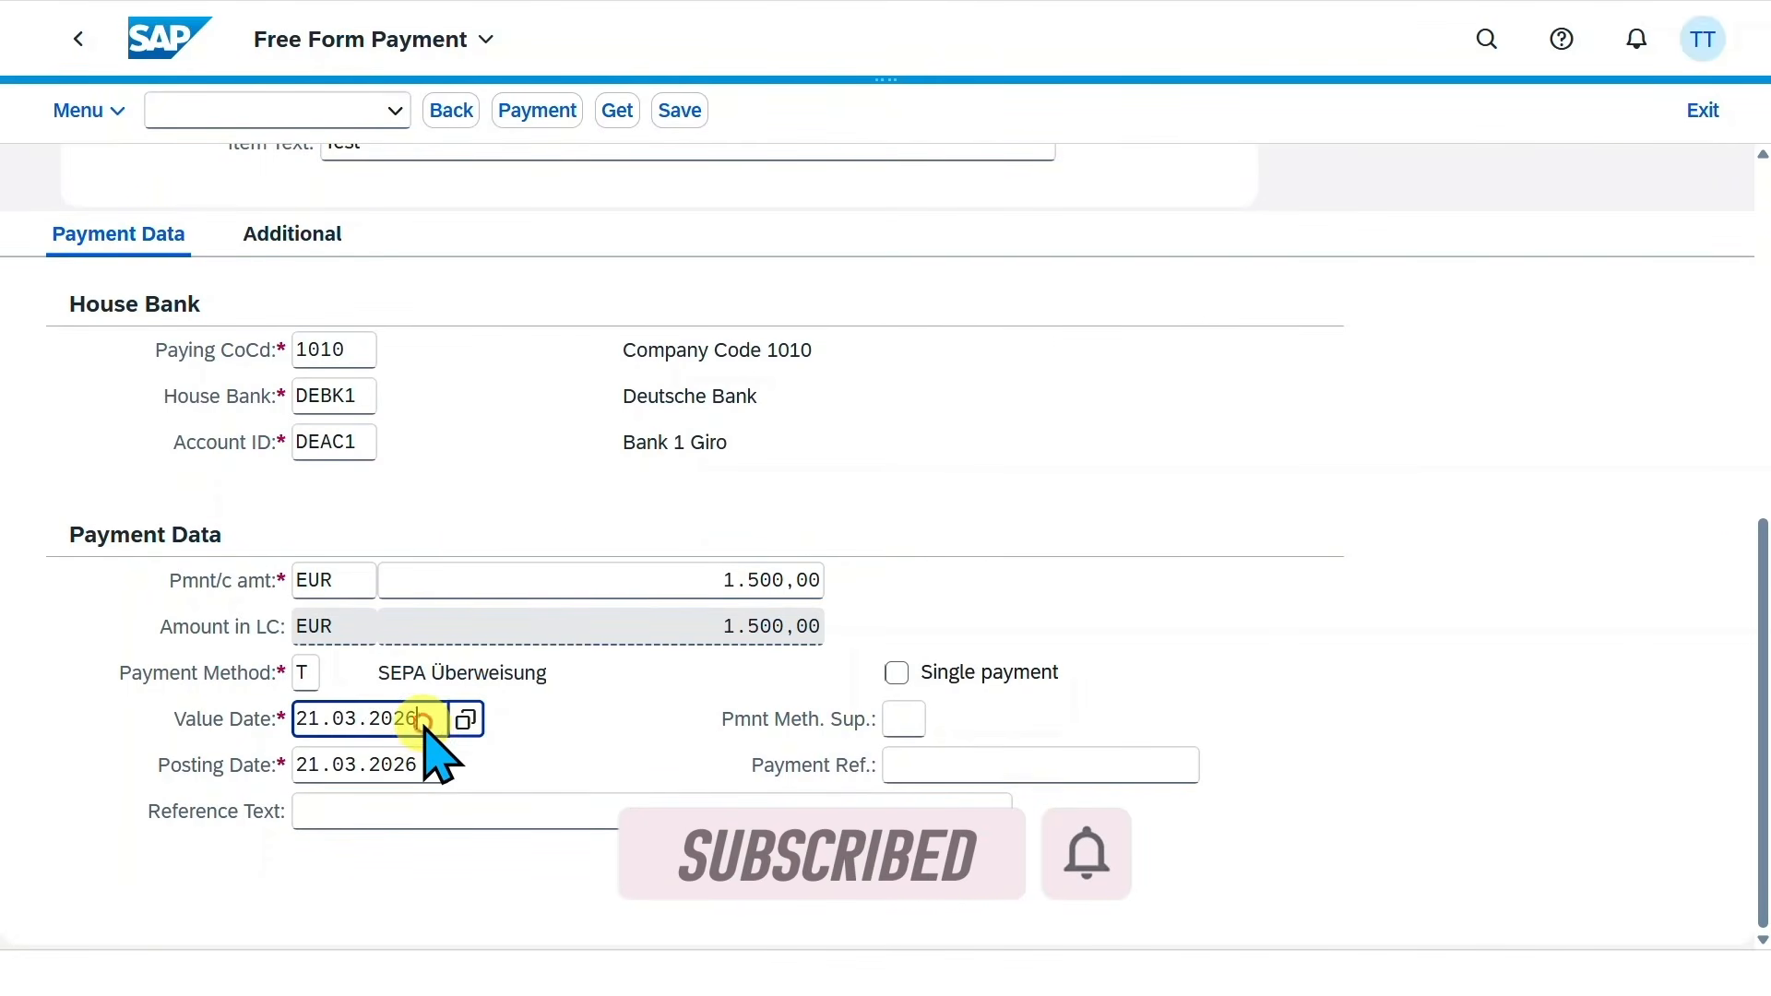
drag(414, 771, 237, 769)
click(417, 724)
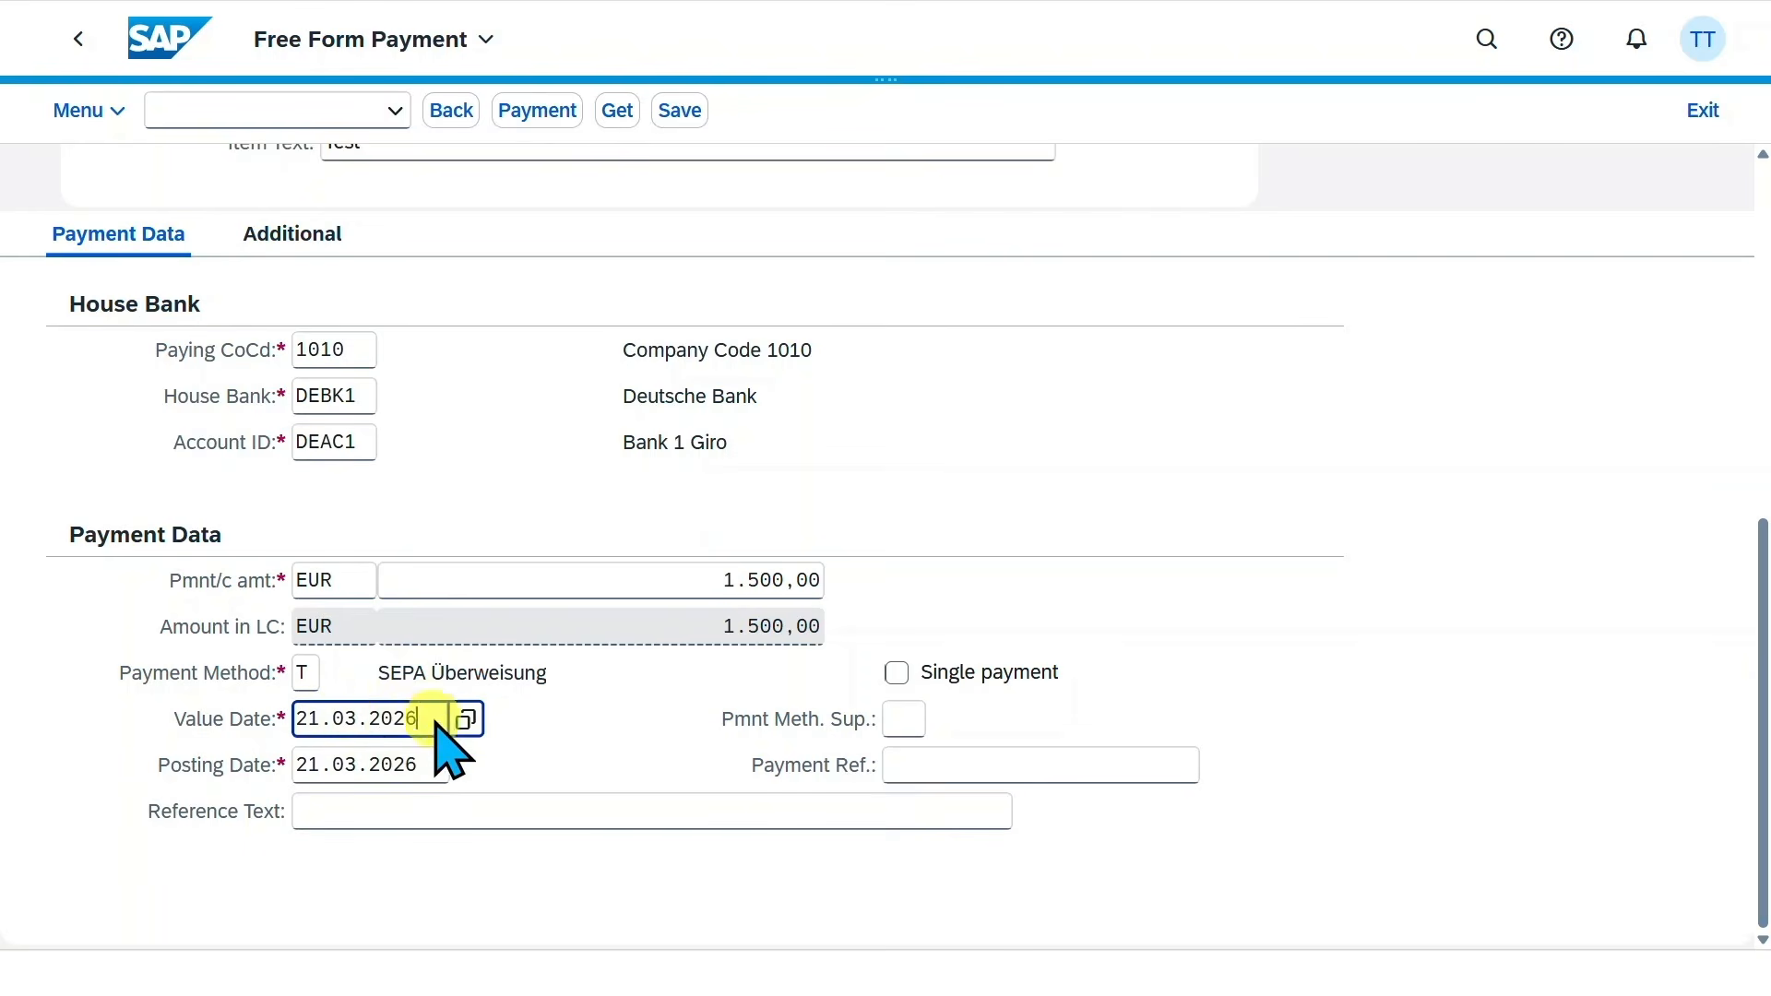
click(358, 766)
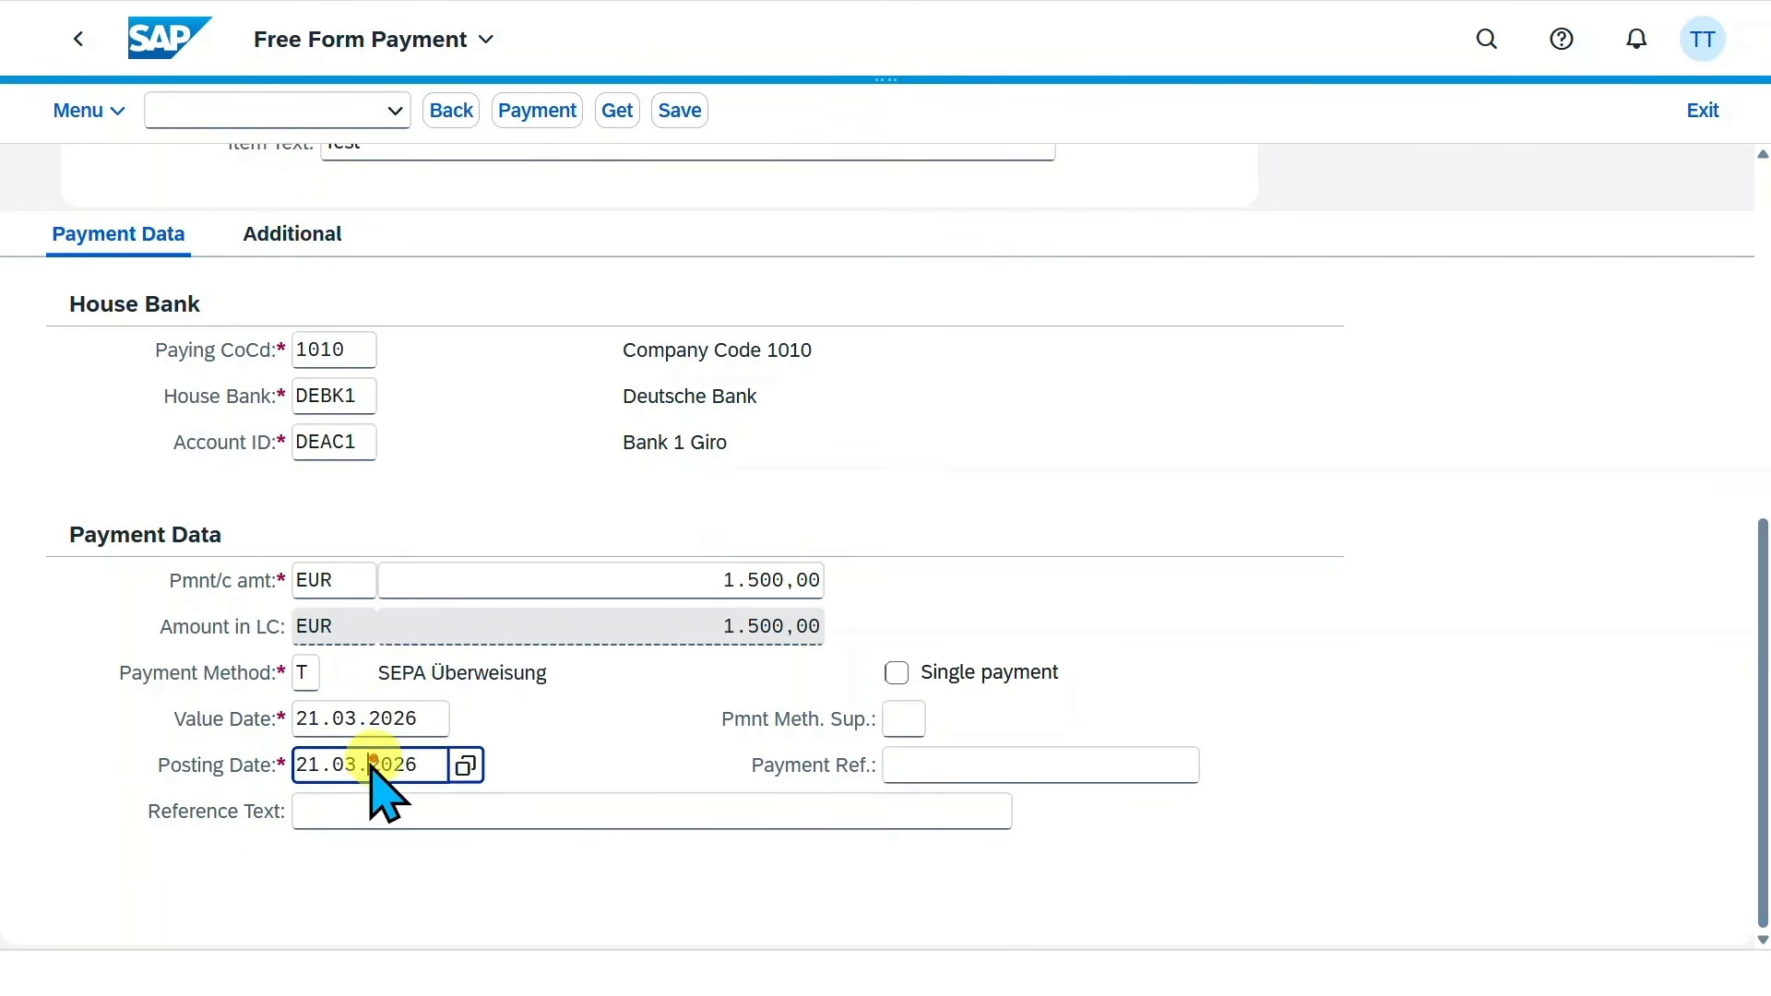
click(605, 818)
text(T)
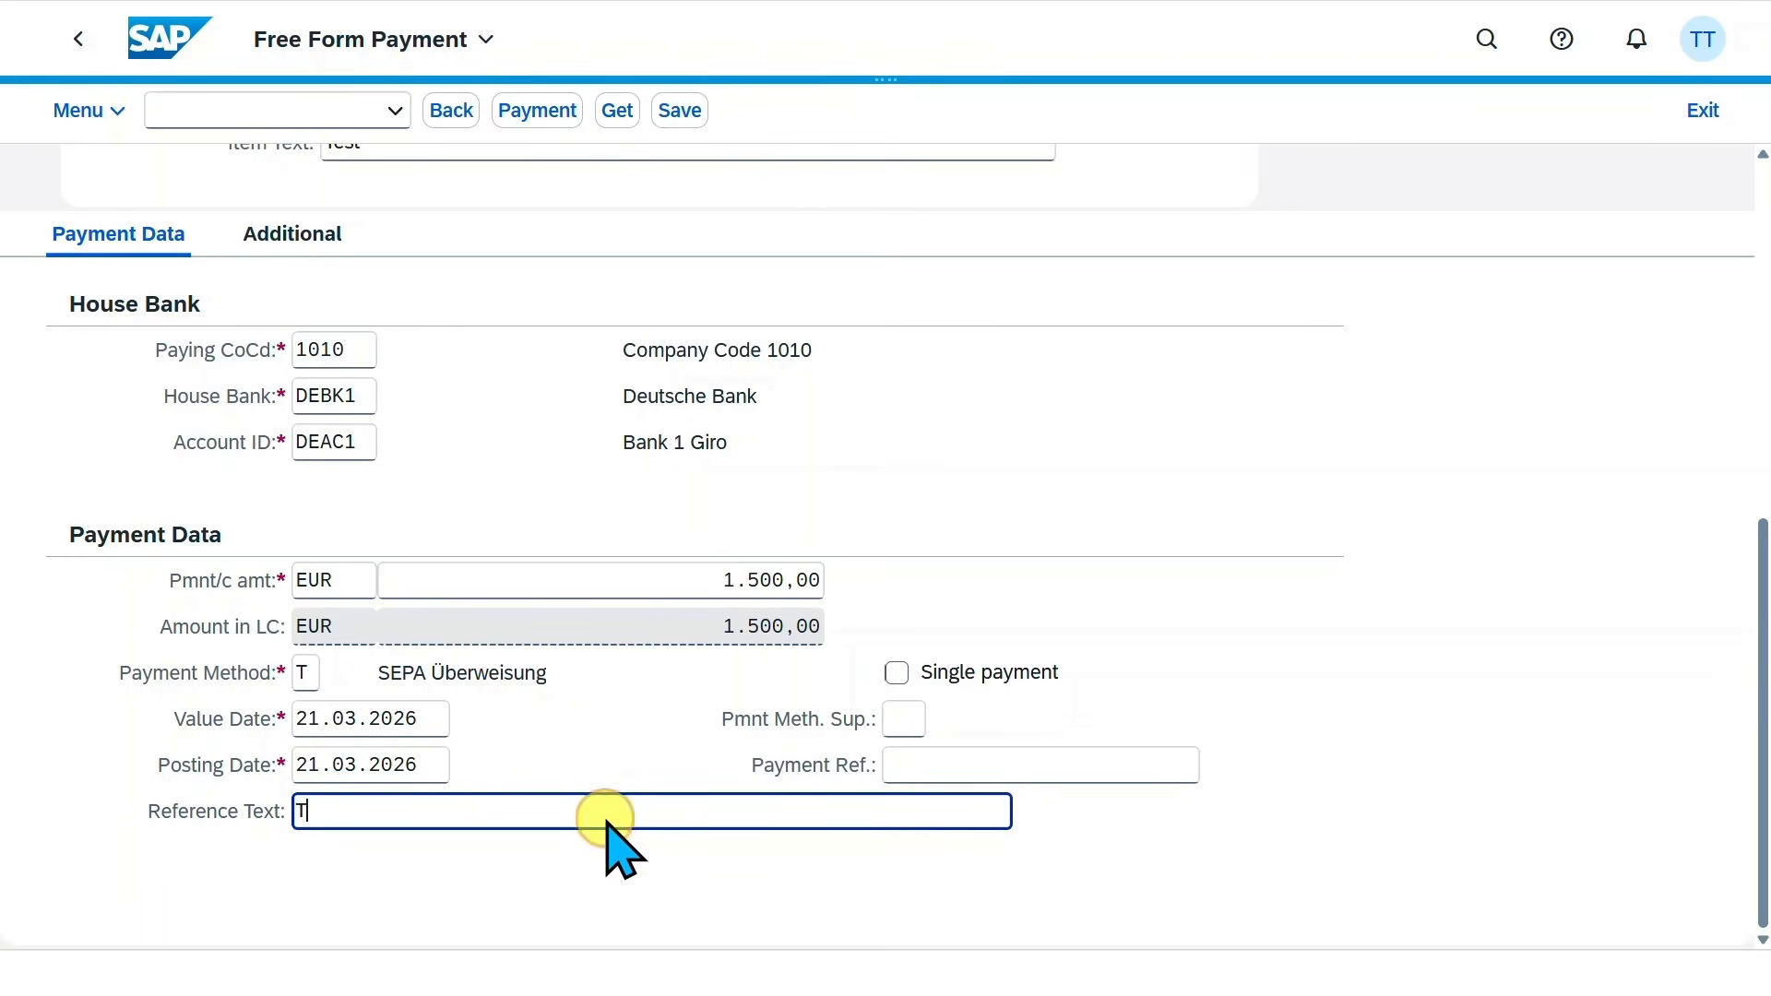
text(est)
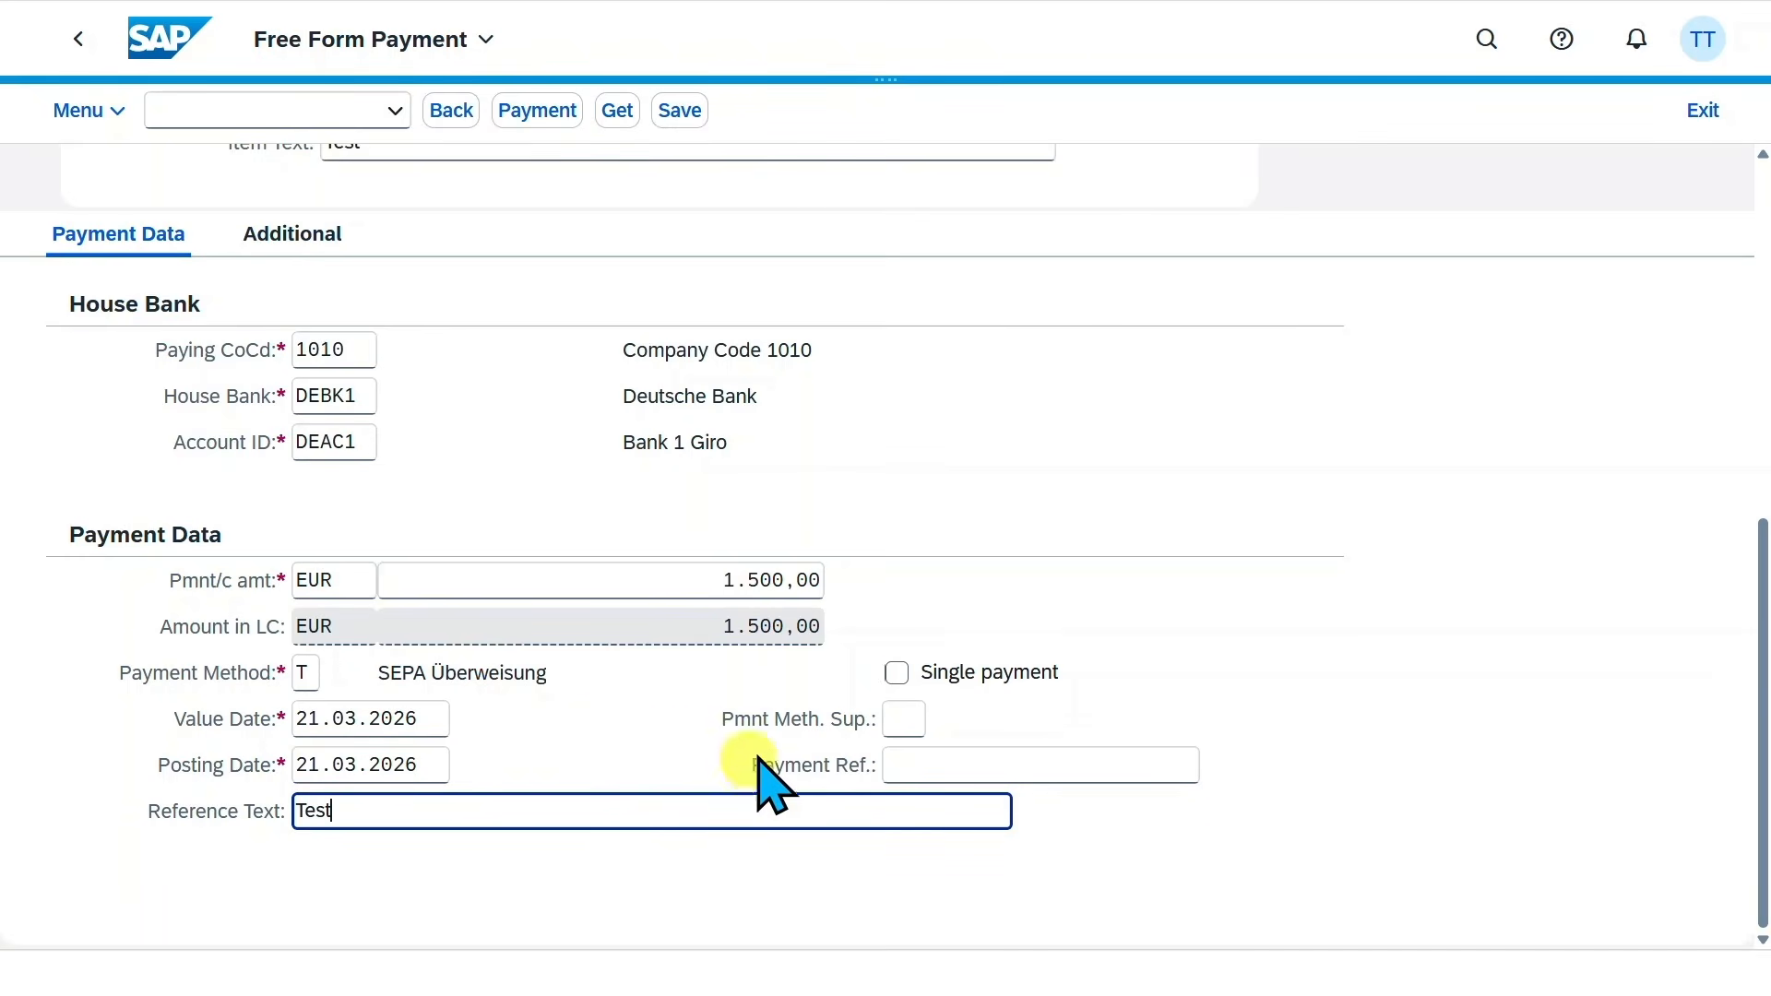
Examine the optional single payment, method supplement and payment reference fields and the additional instruction and financial reporting data.
click(980, 688)
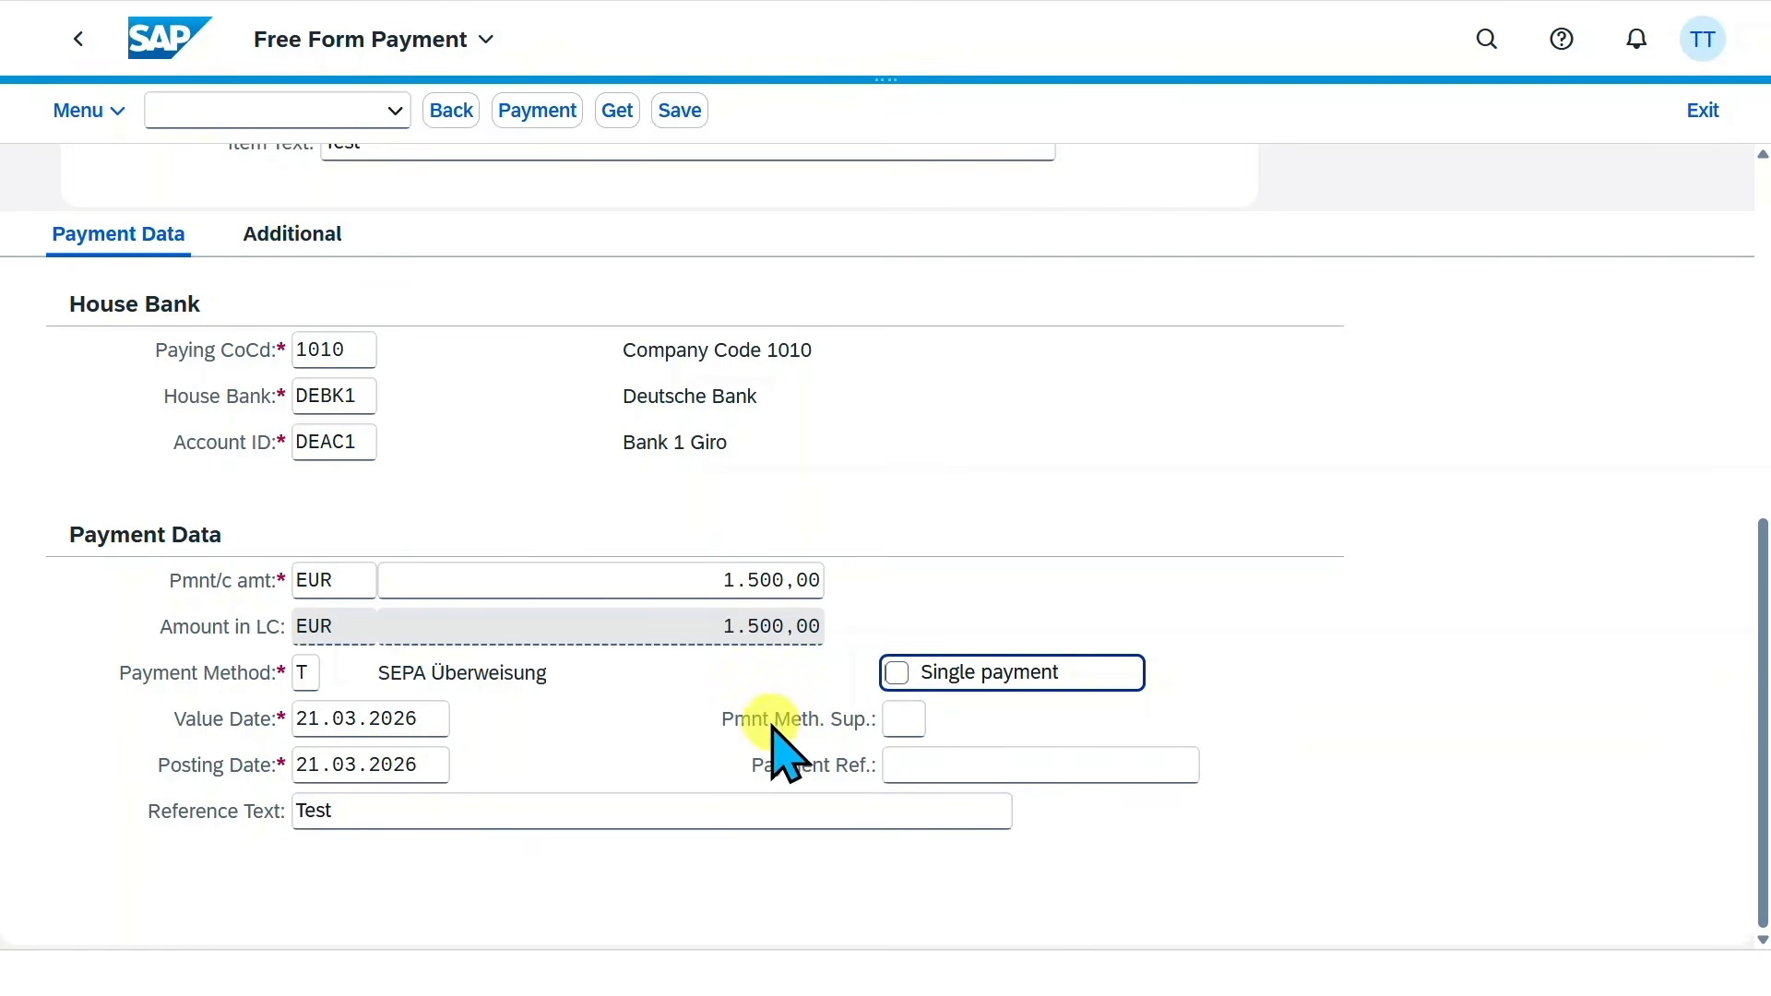
click(904, 720)
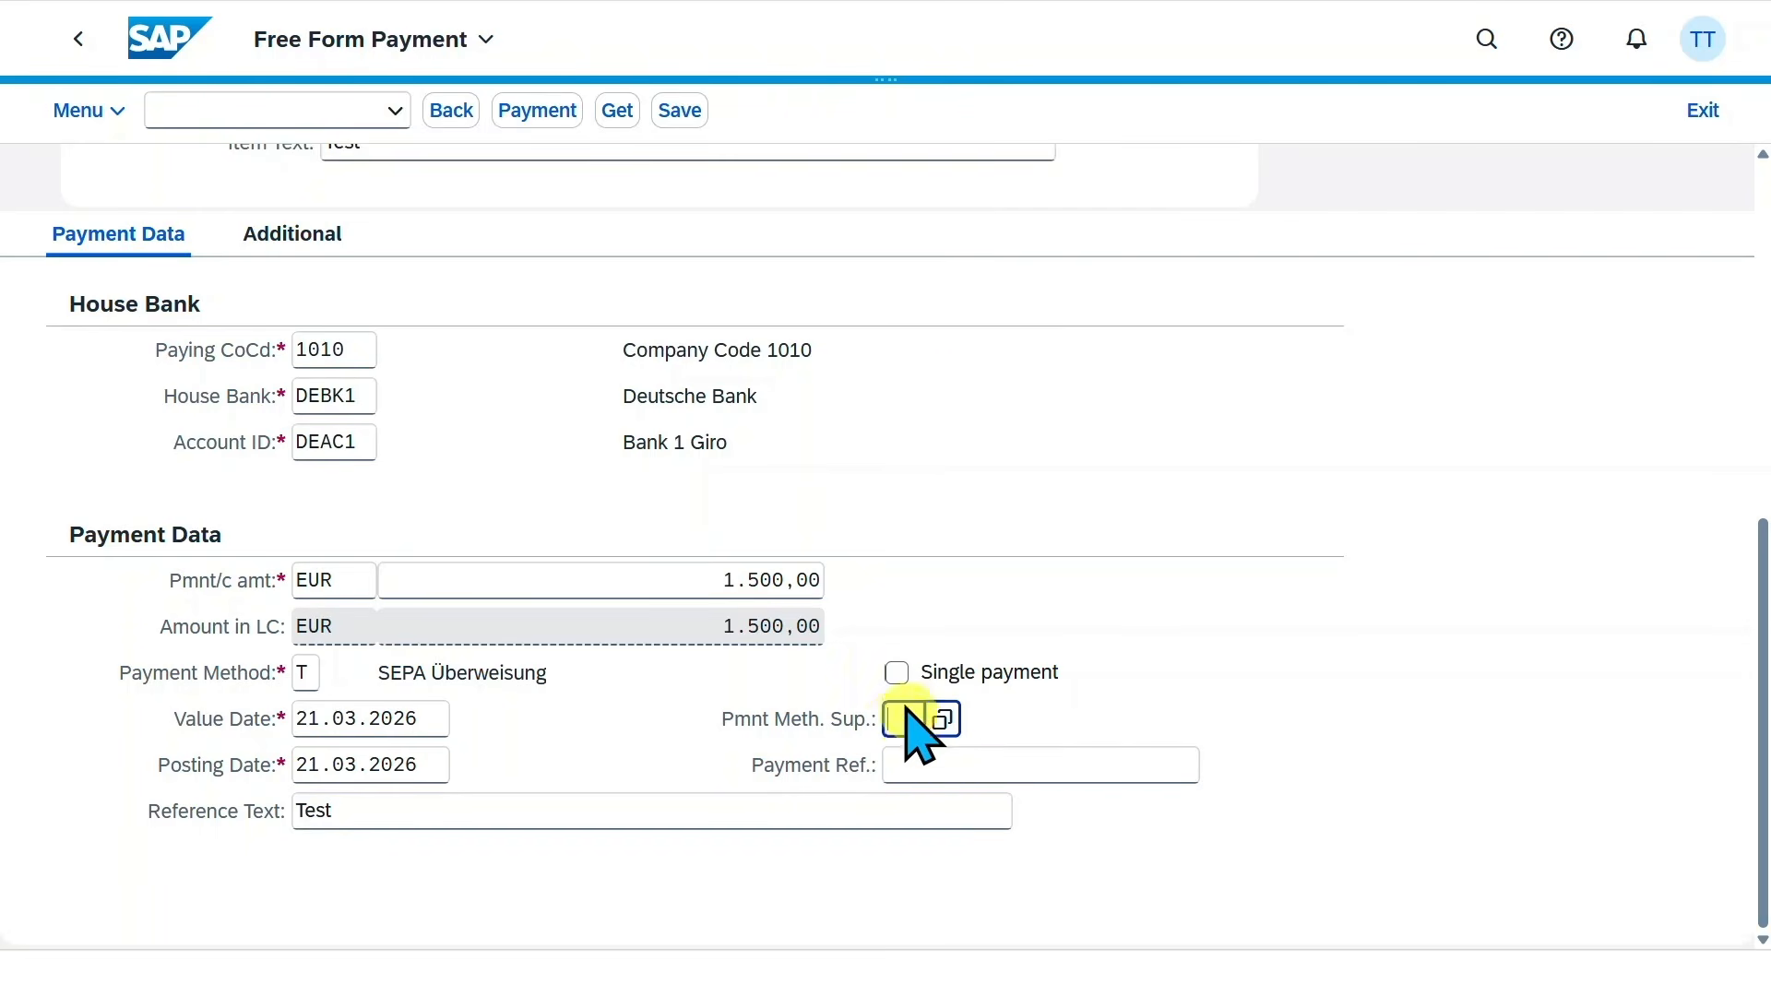
click(965, 767)
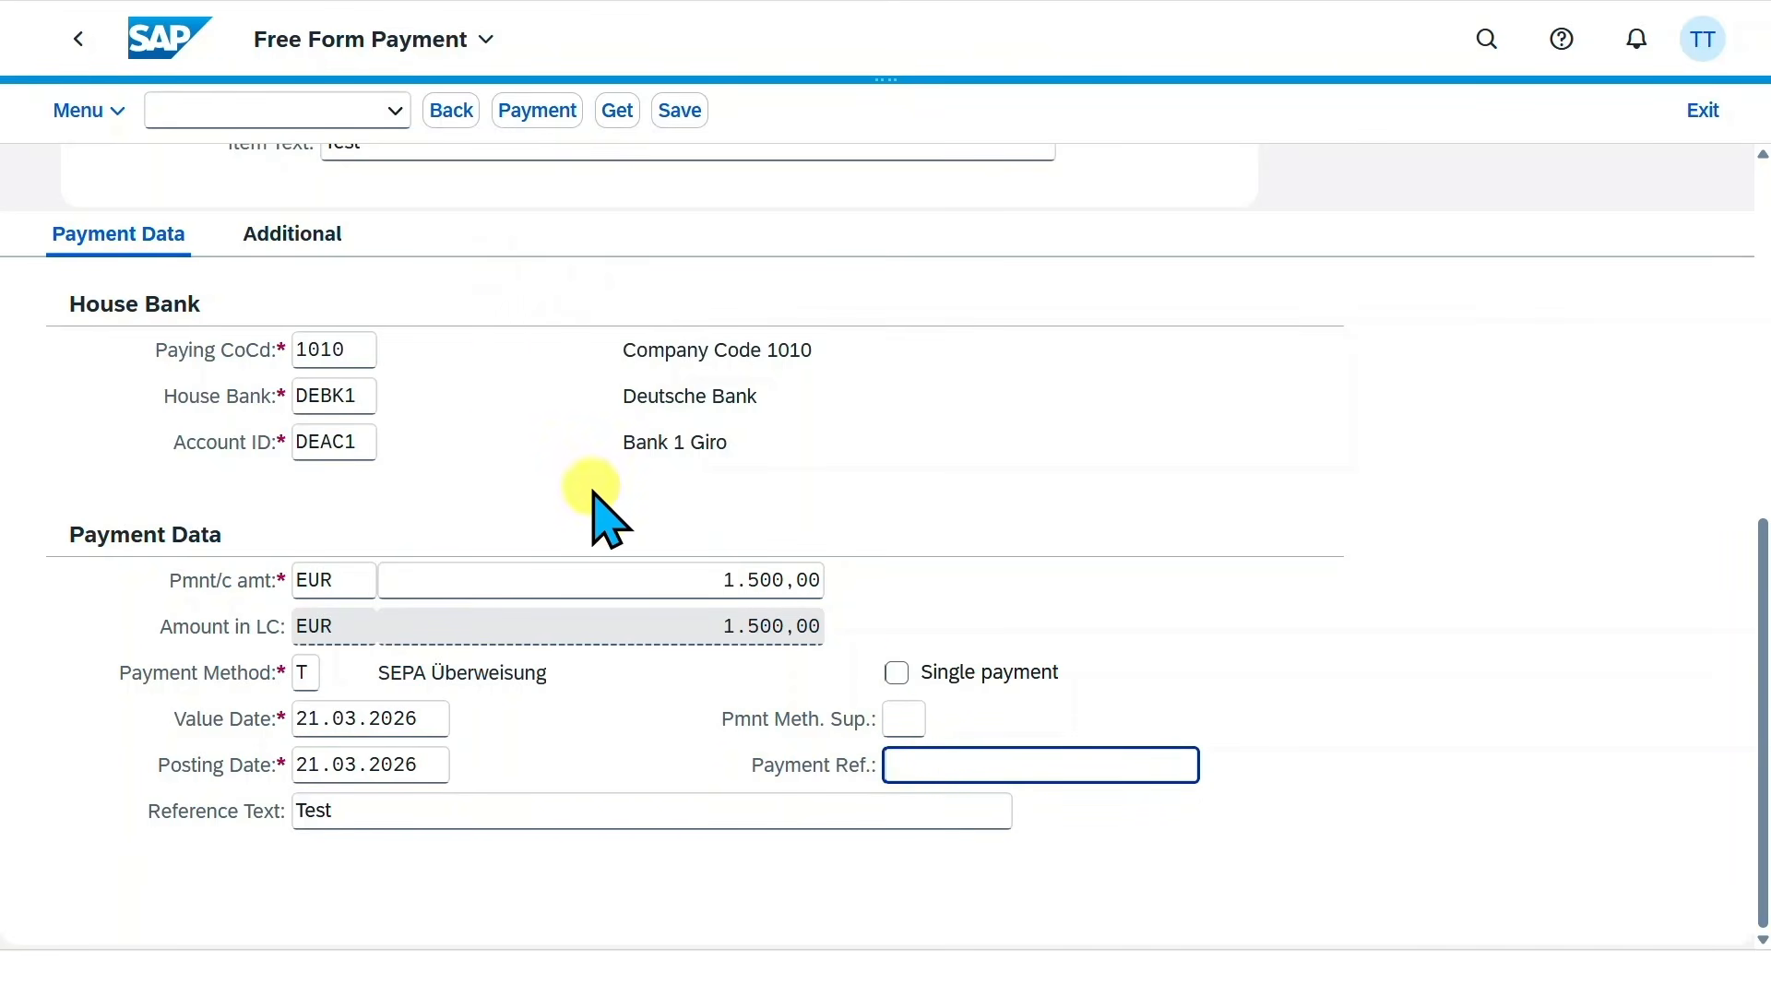
click(288, 234)
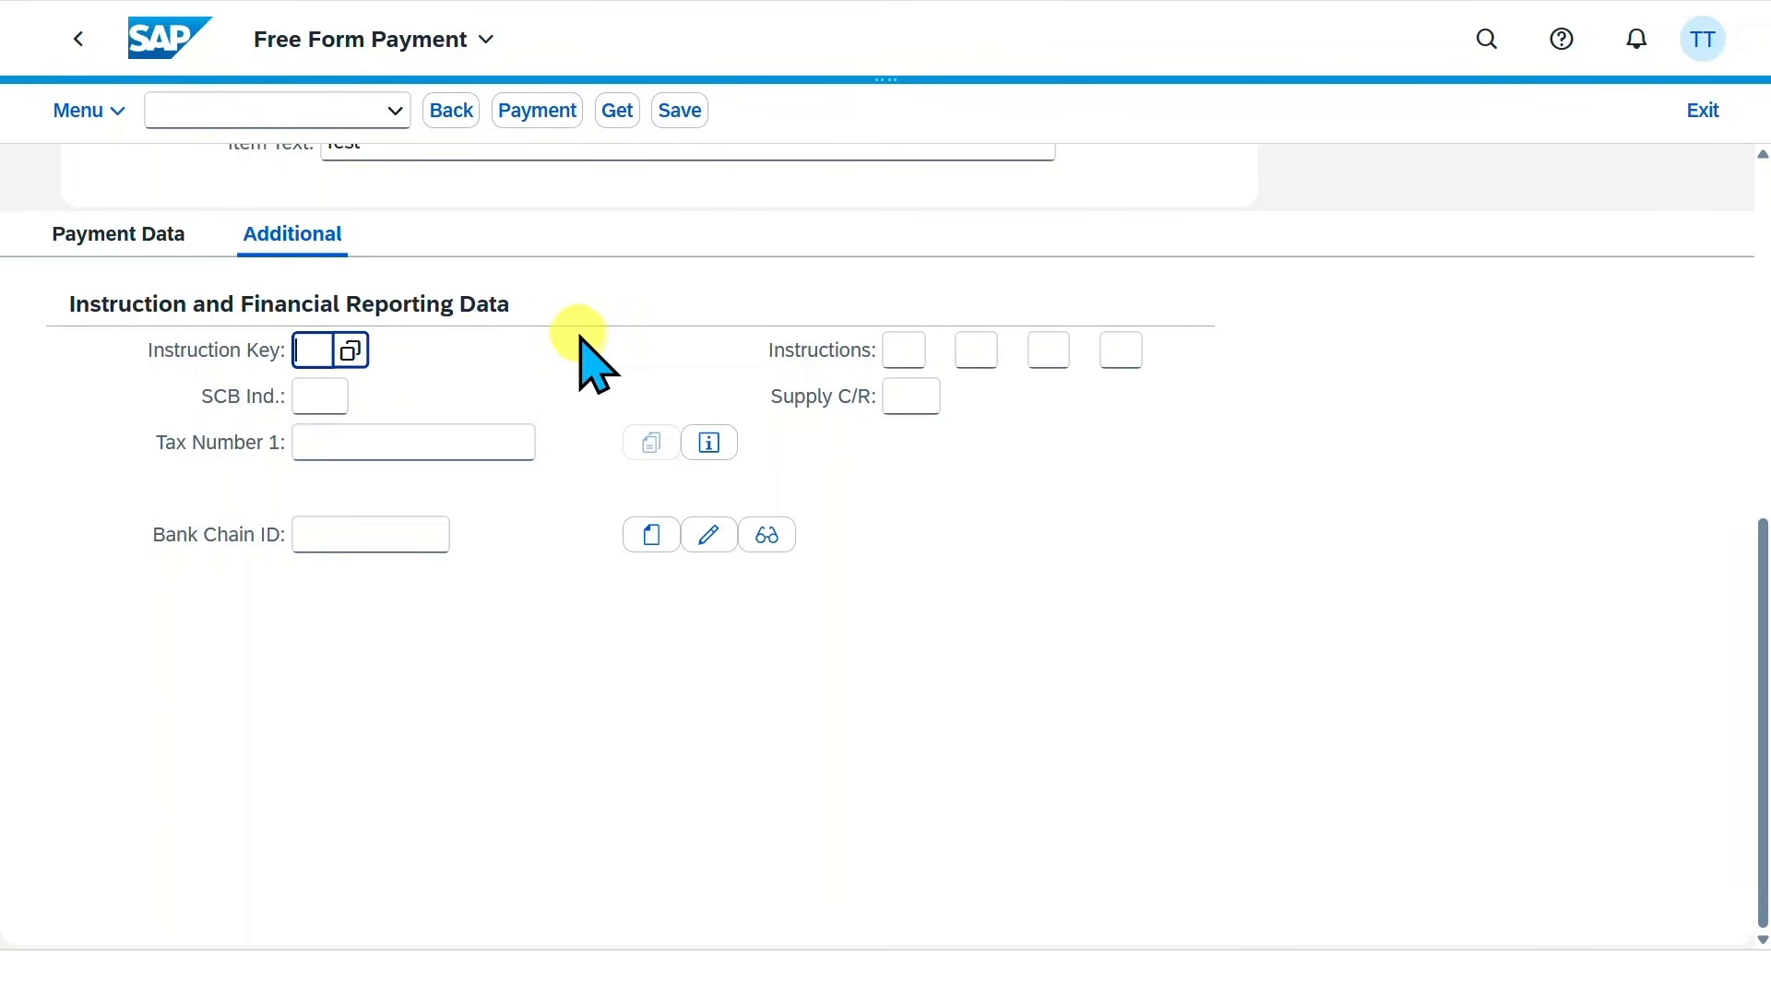
click(909, 352)
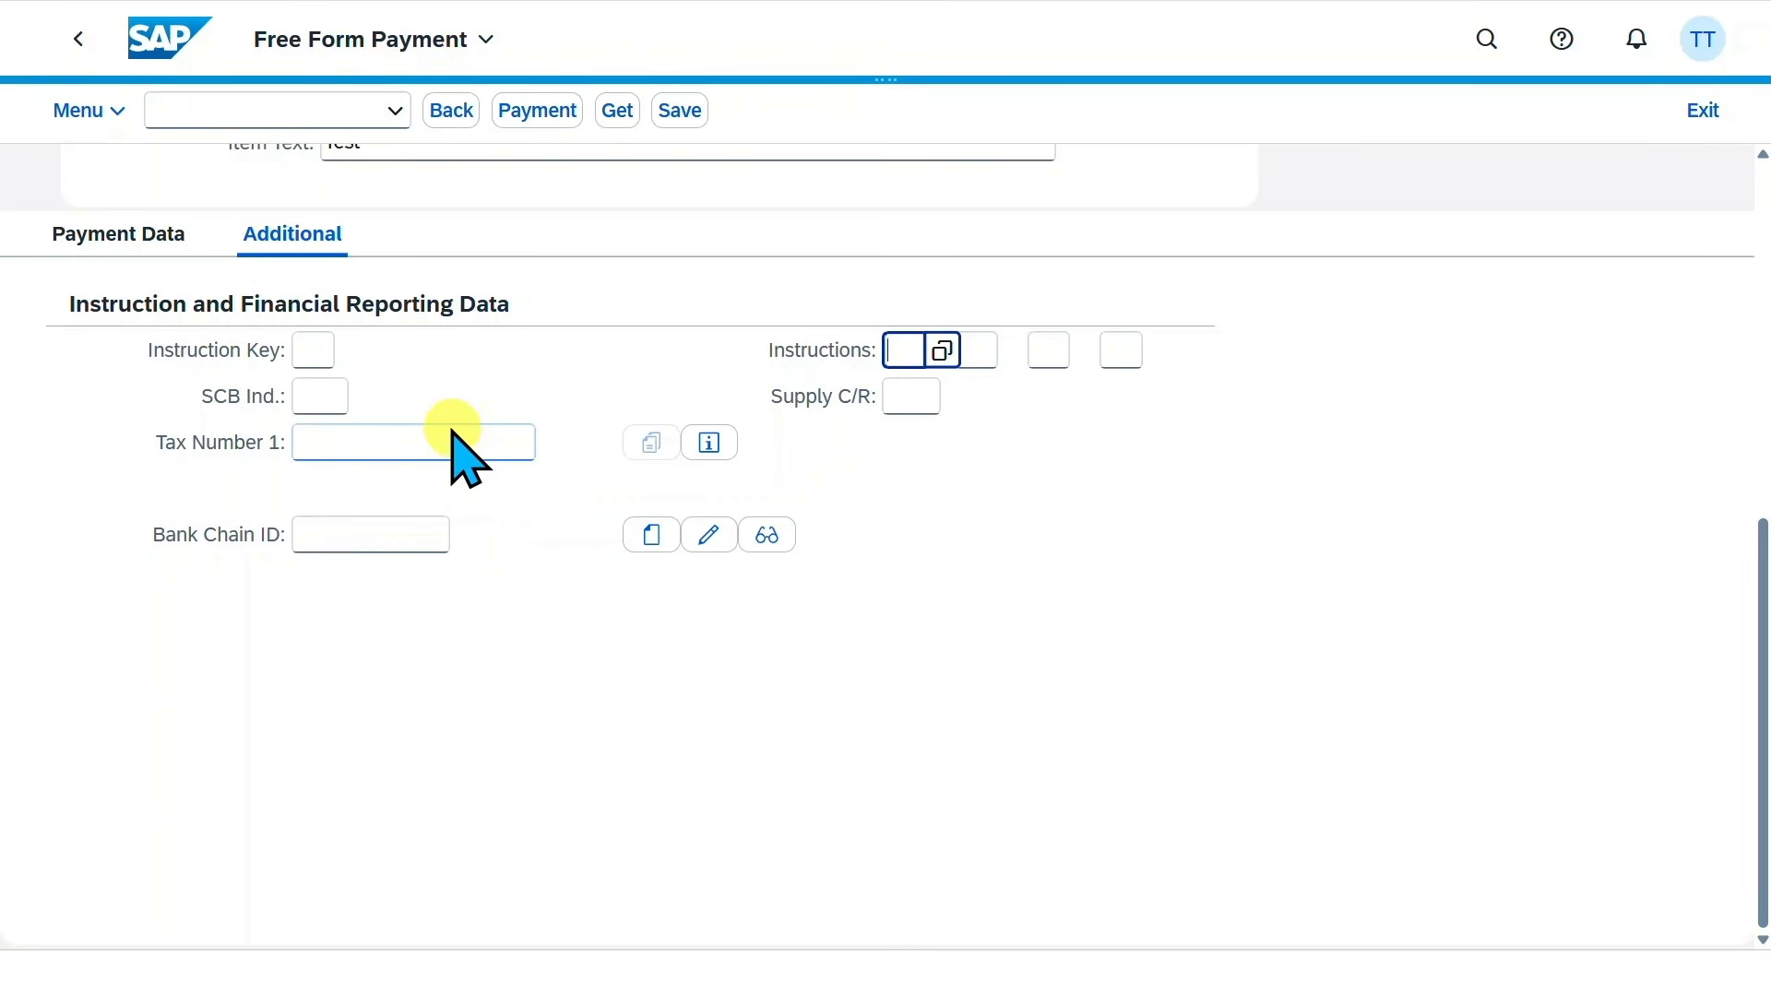
click(325, 394)
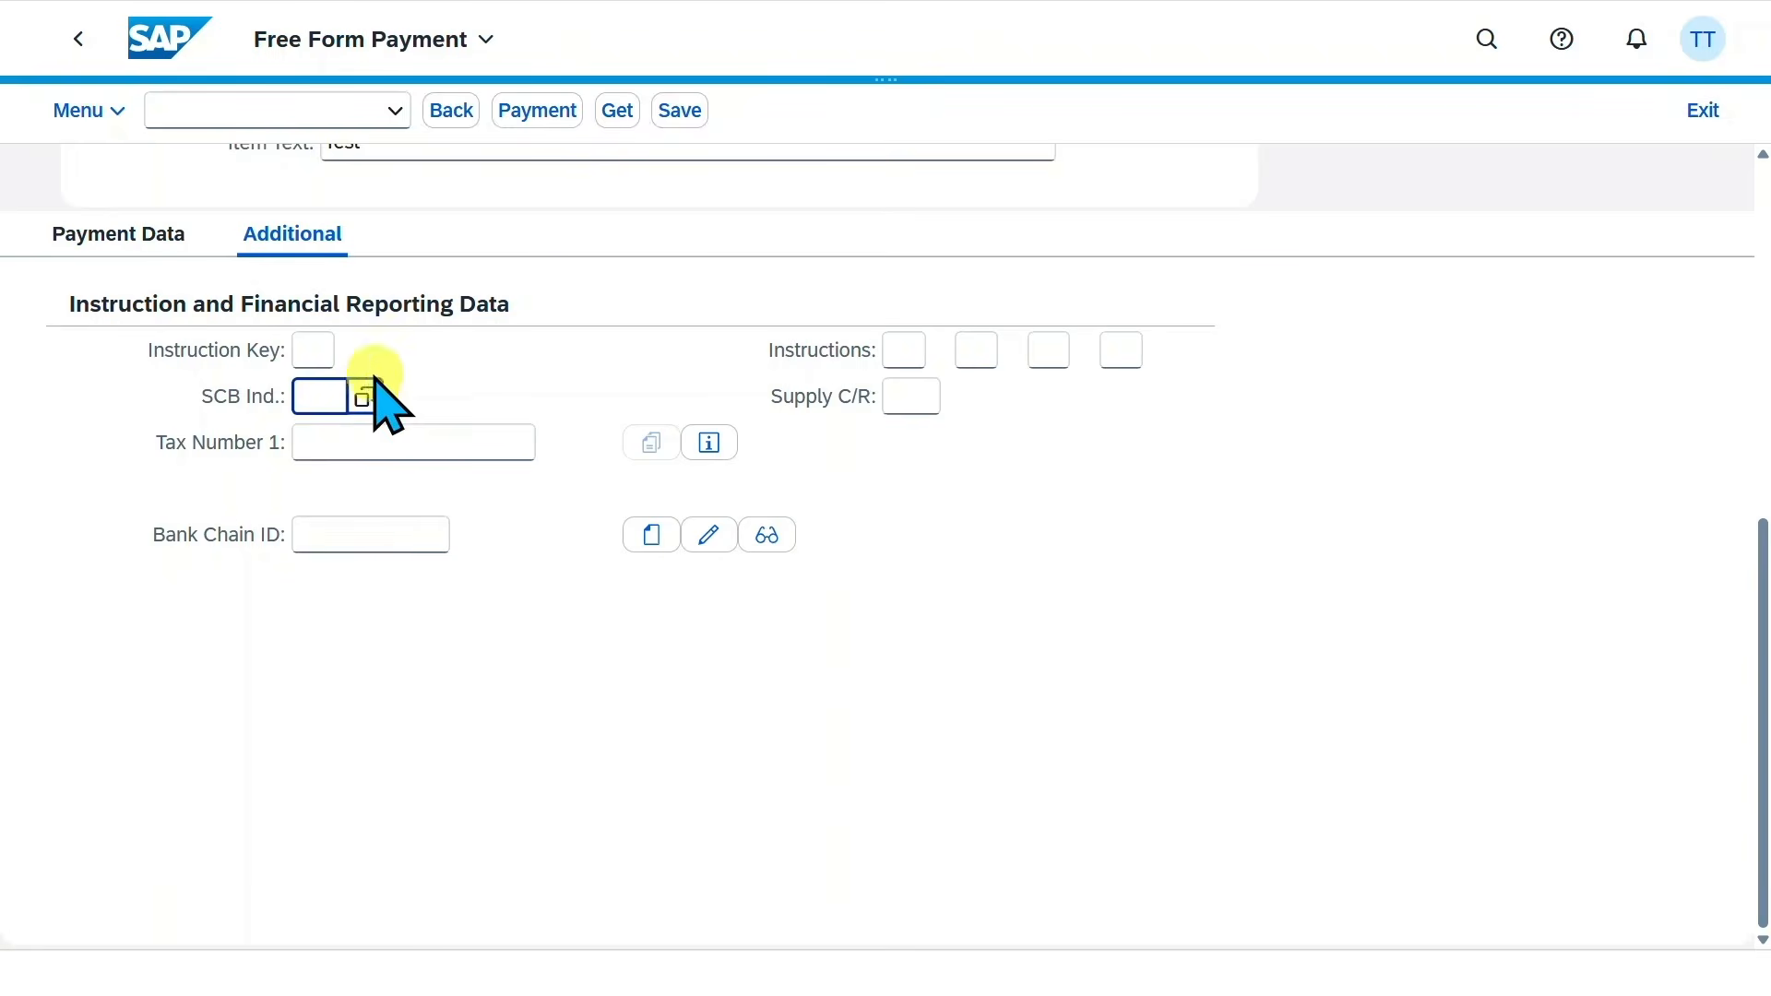
Post the free form payment as a payment request and close the posting log.
click(537, 111)
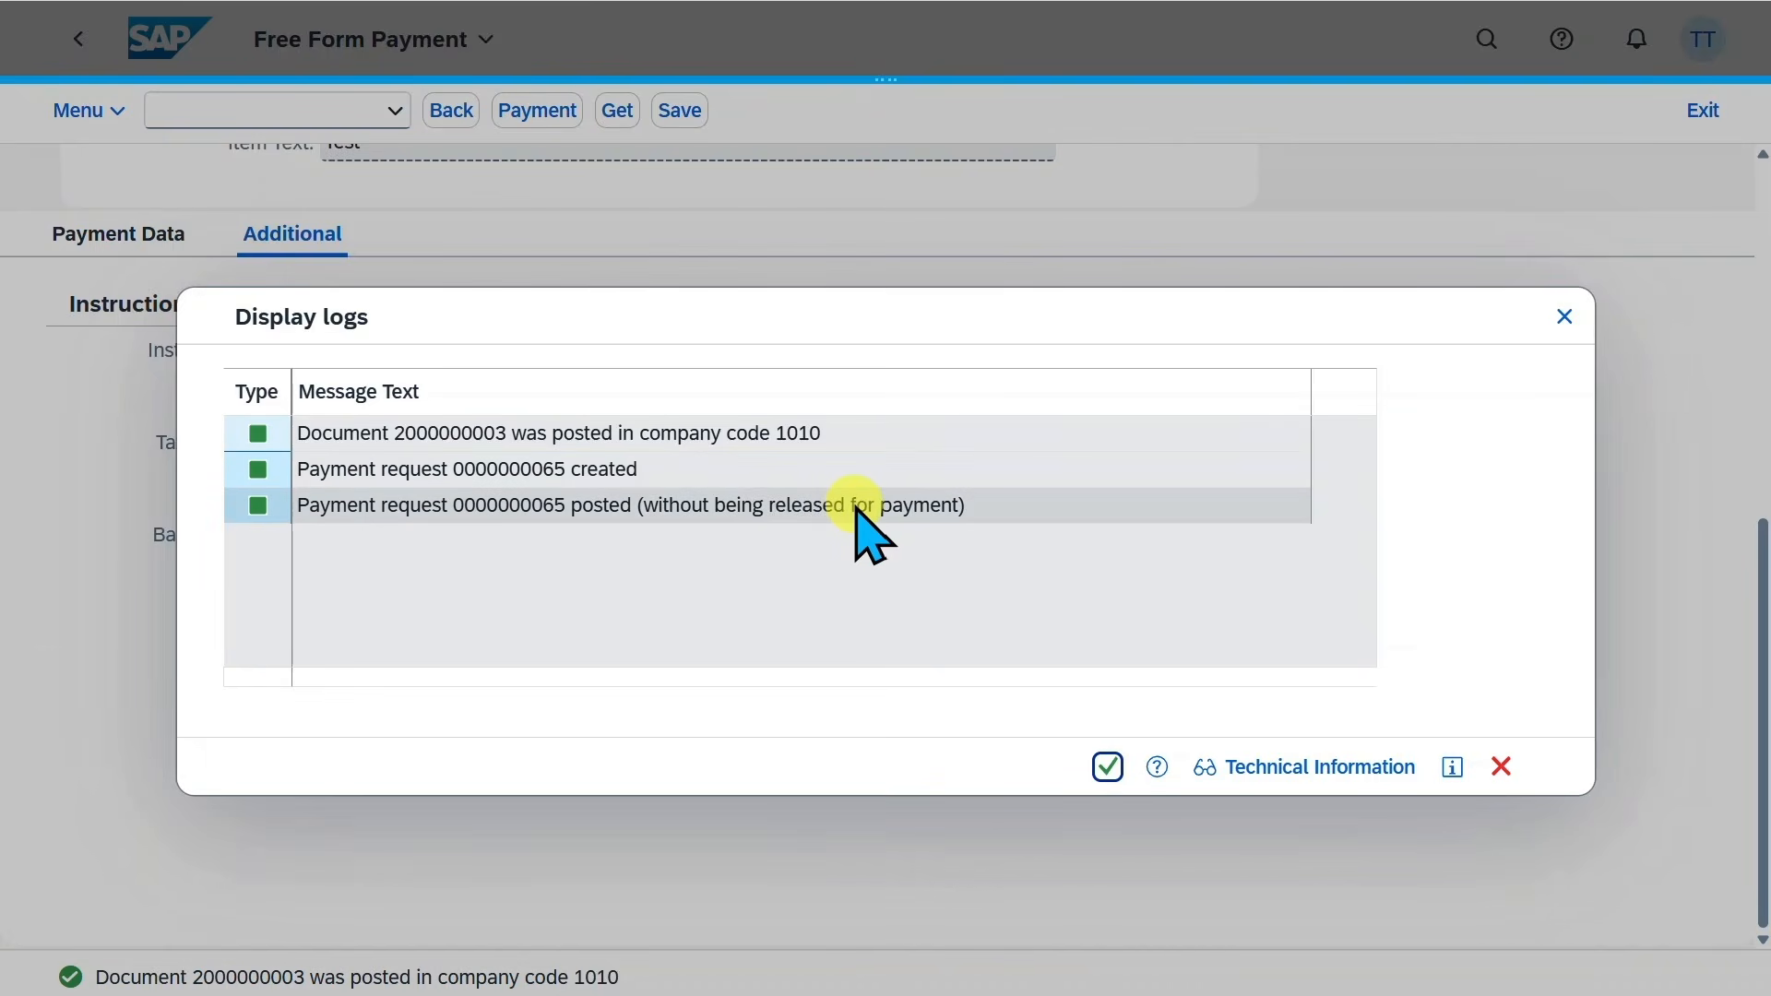
click(1566, 316)
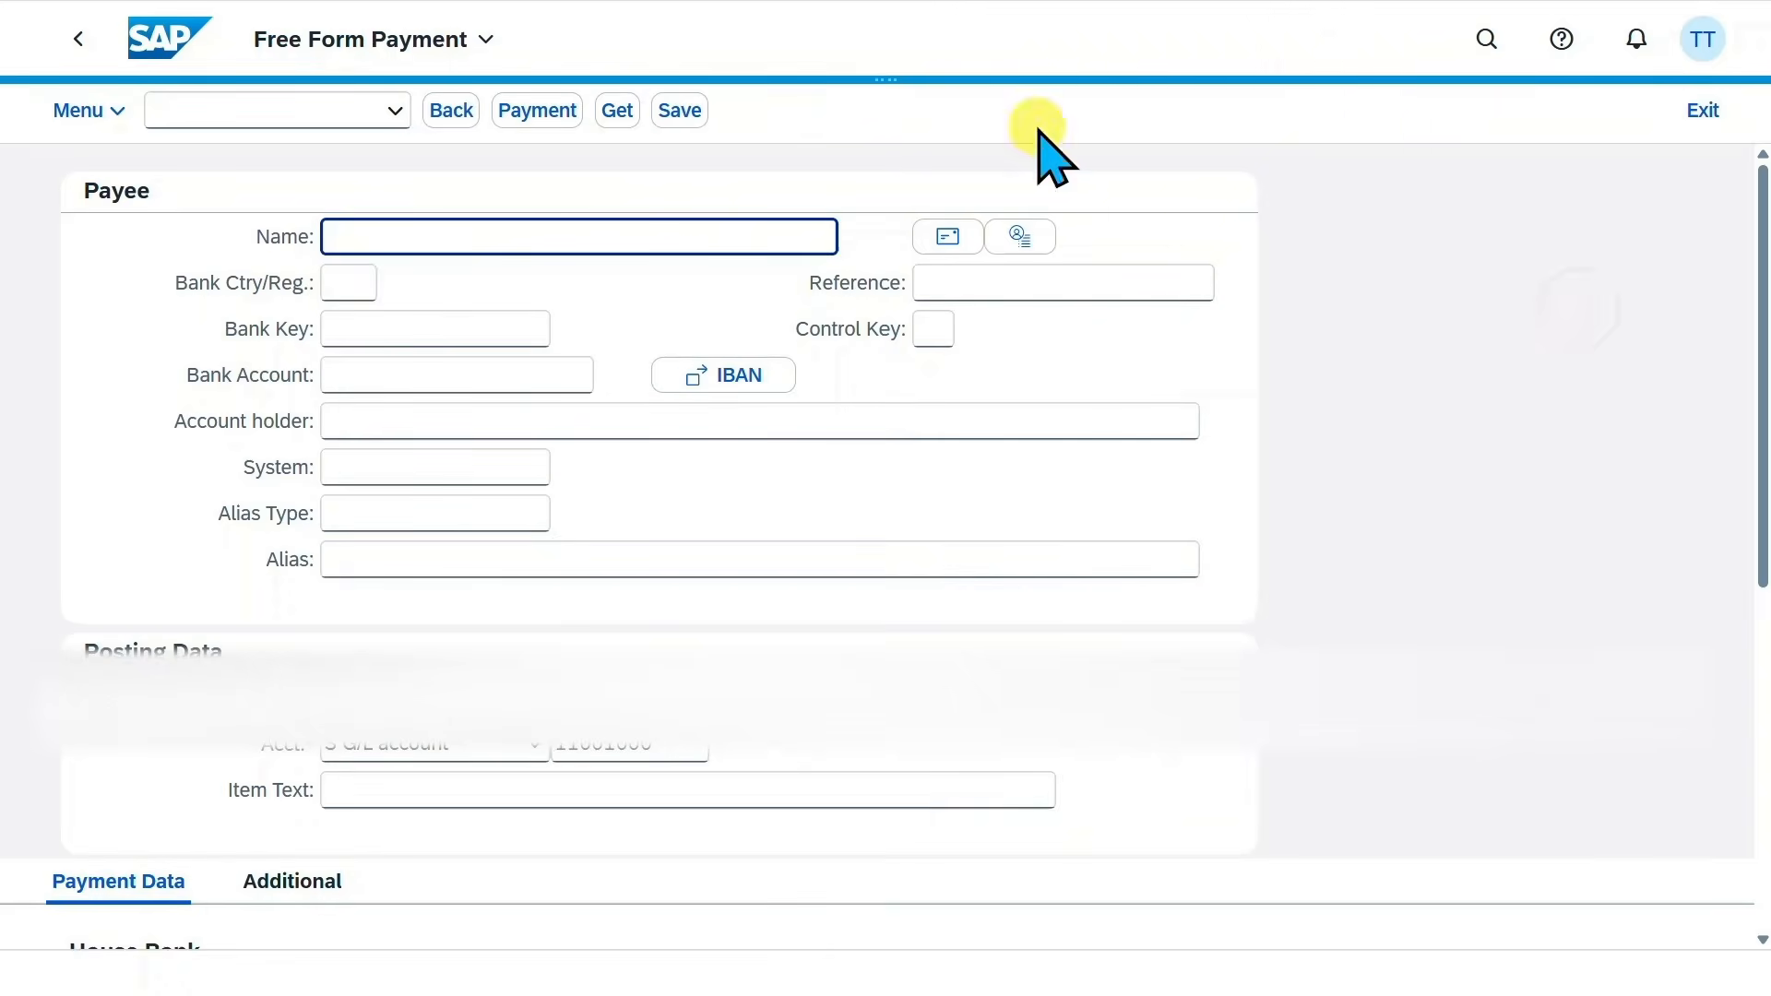
Find the Process Free Form Payments app and open payment request 65 of company code 1010.
click(1487, 38)
text(pr)
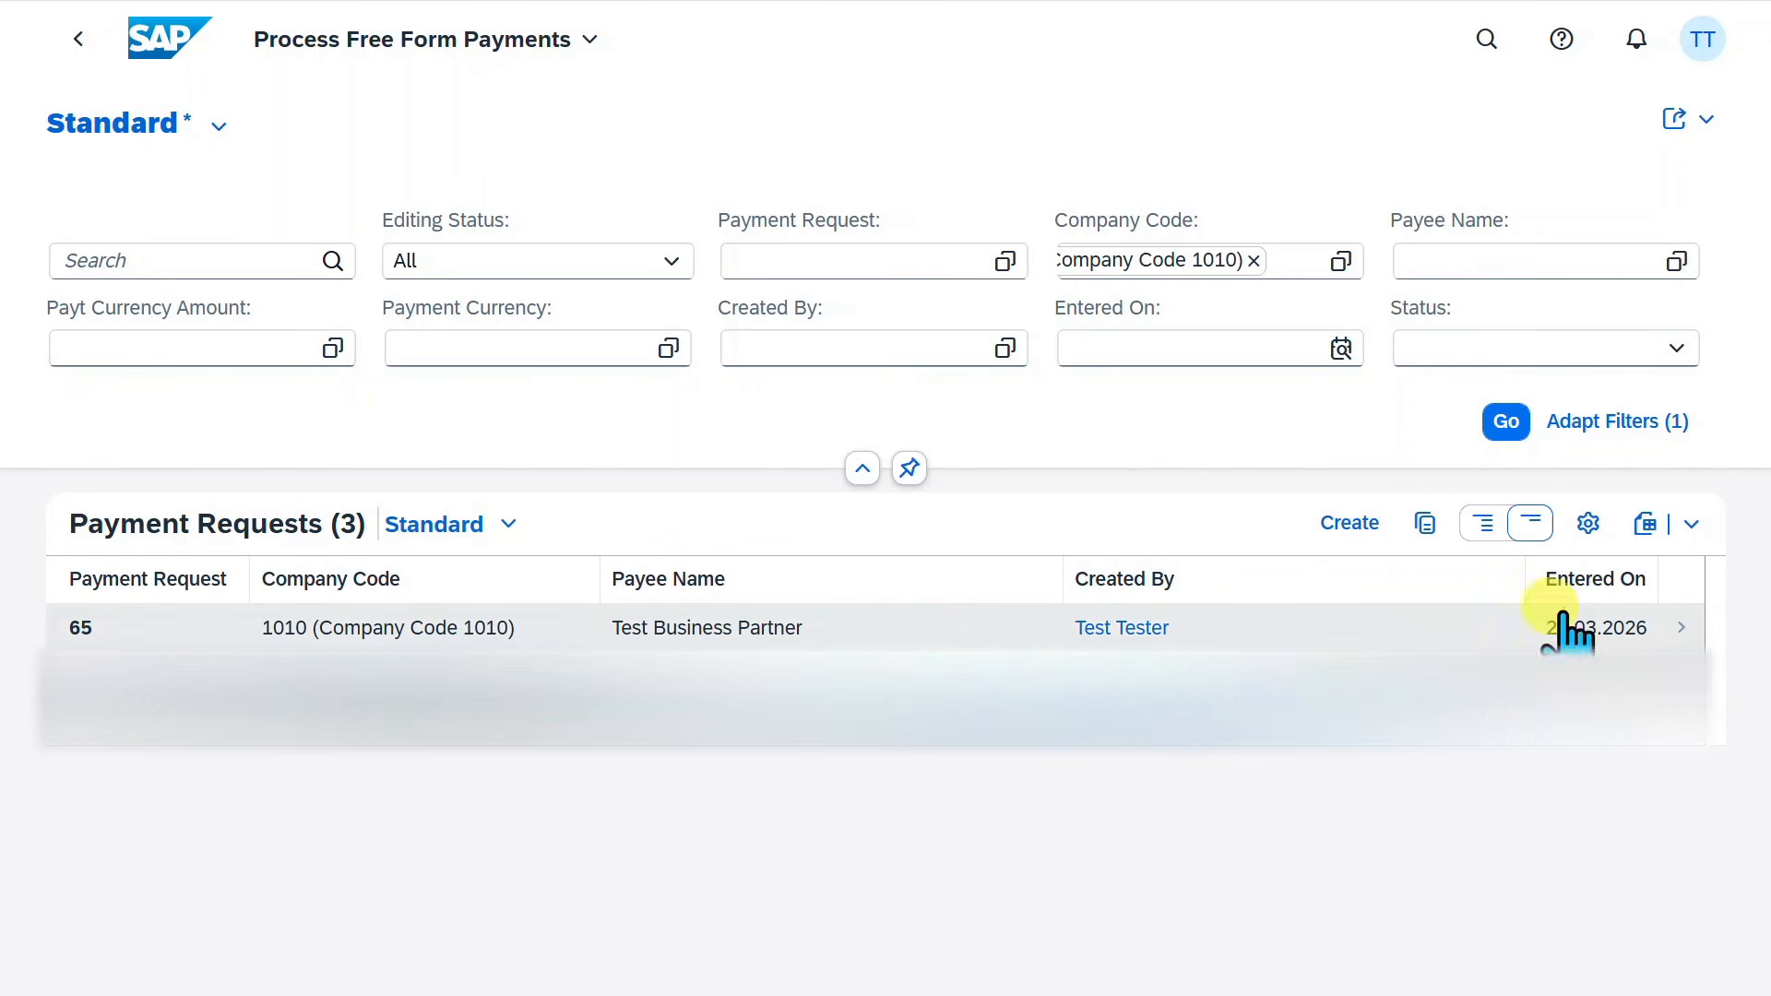
click(1677, 636)
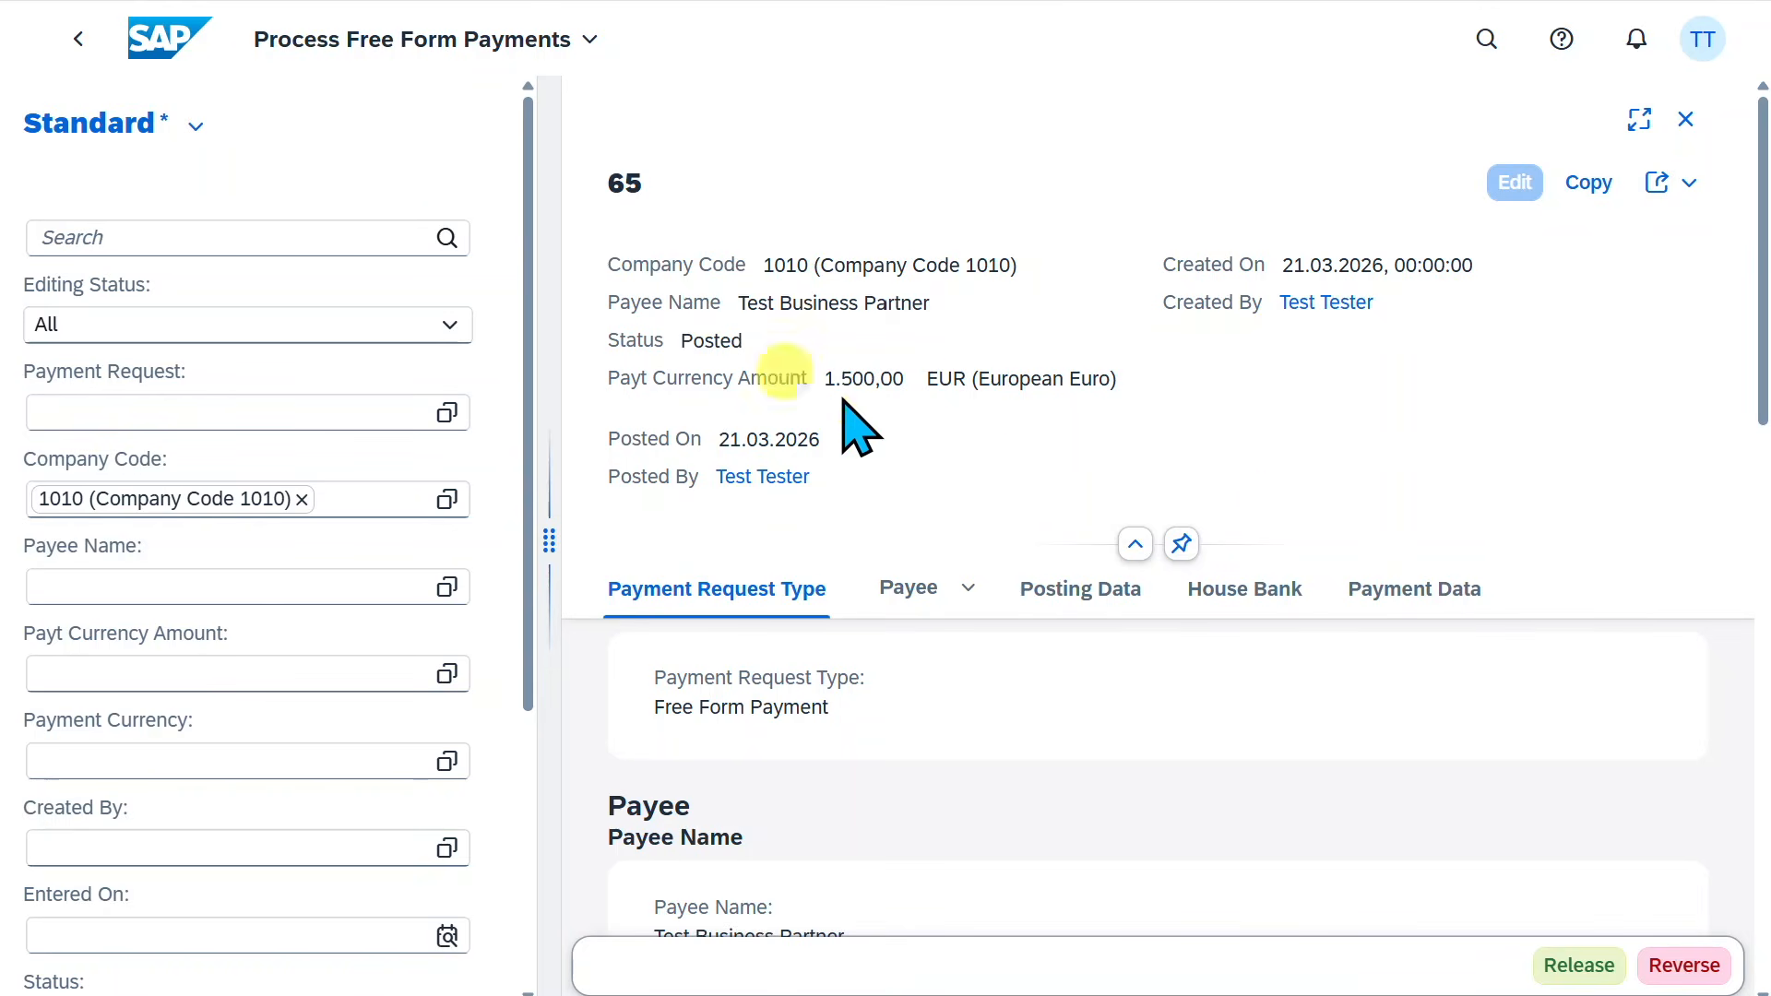
Copy payment request 65 into a new draft and discard that draft after checking its payment data.
click(1520, 188)
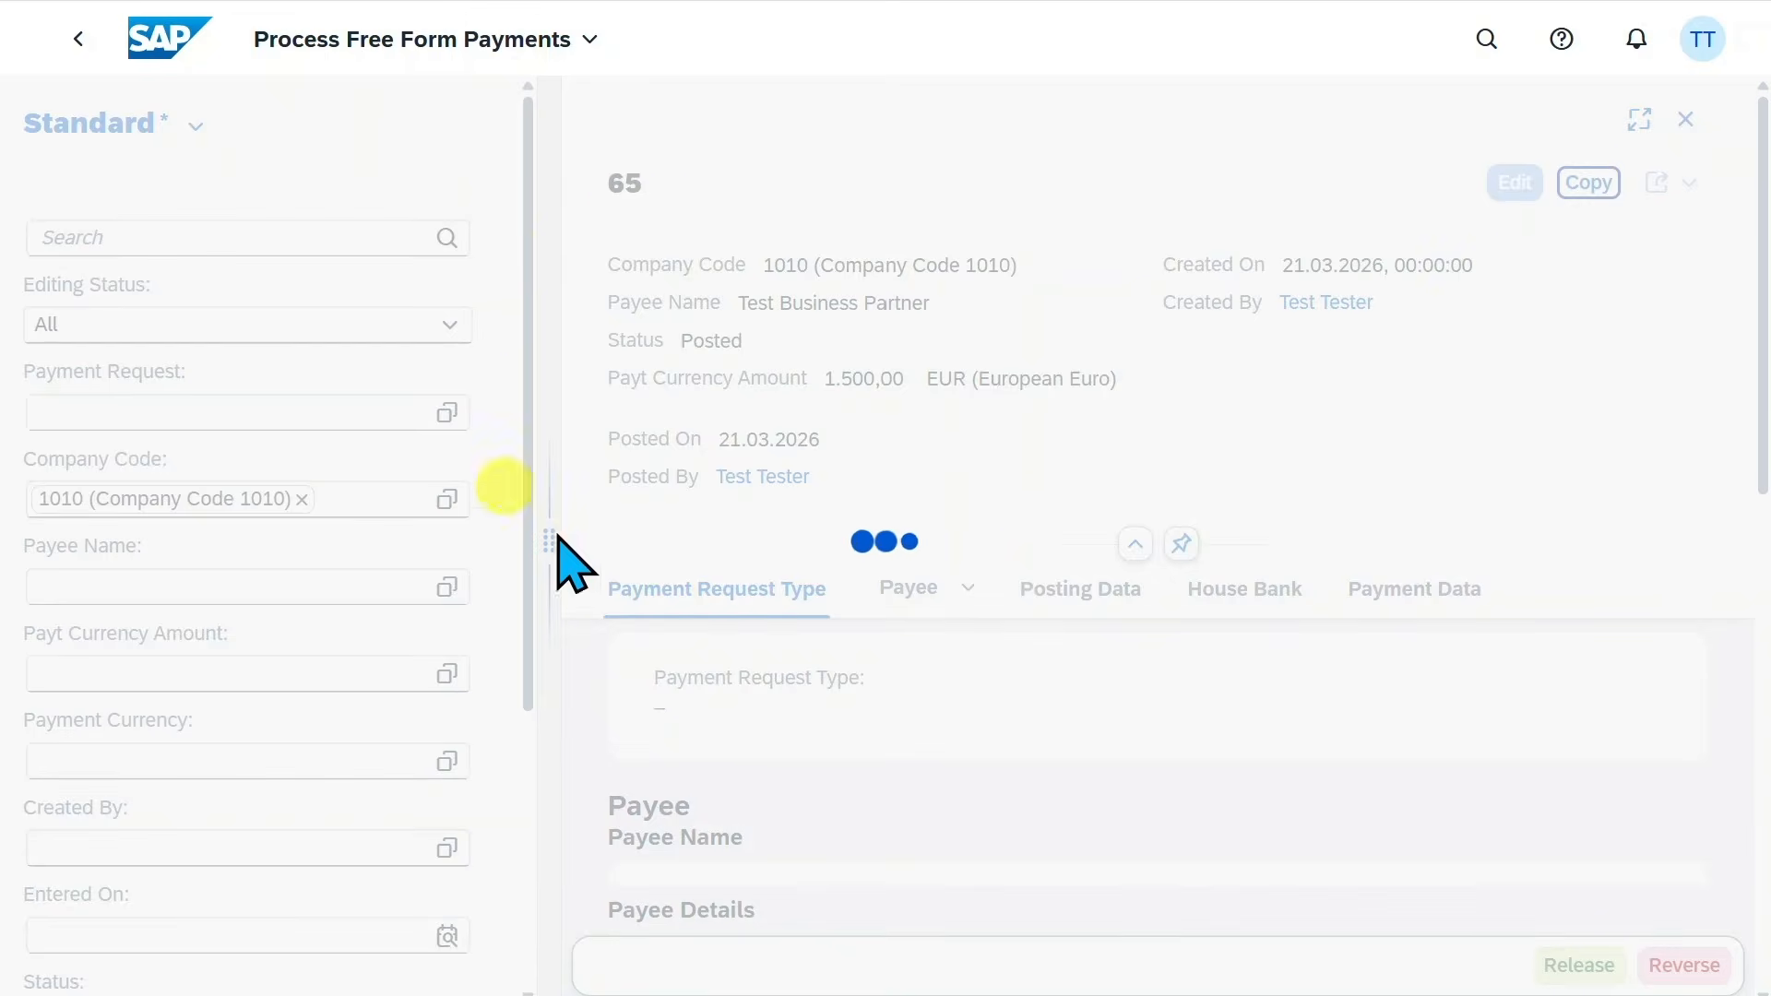
scroll(1282, 472, down, 15)
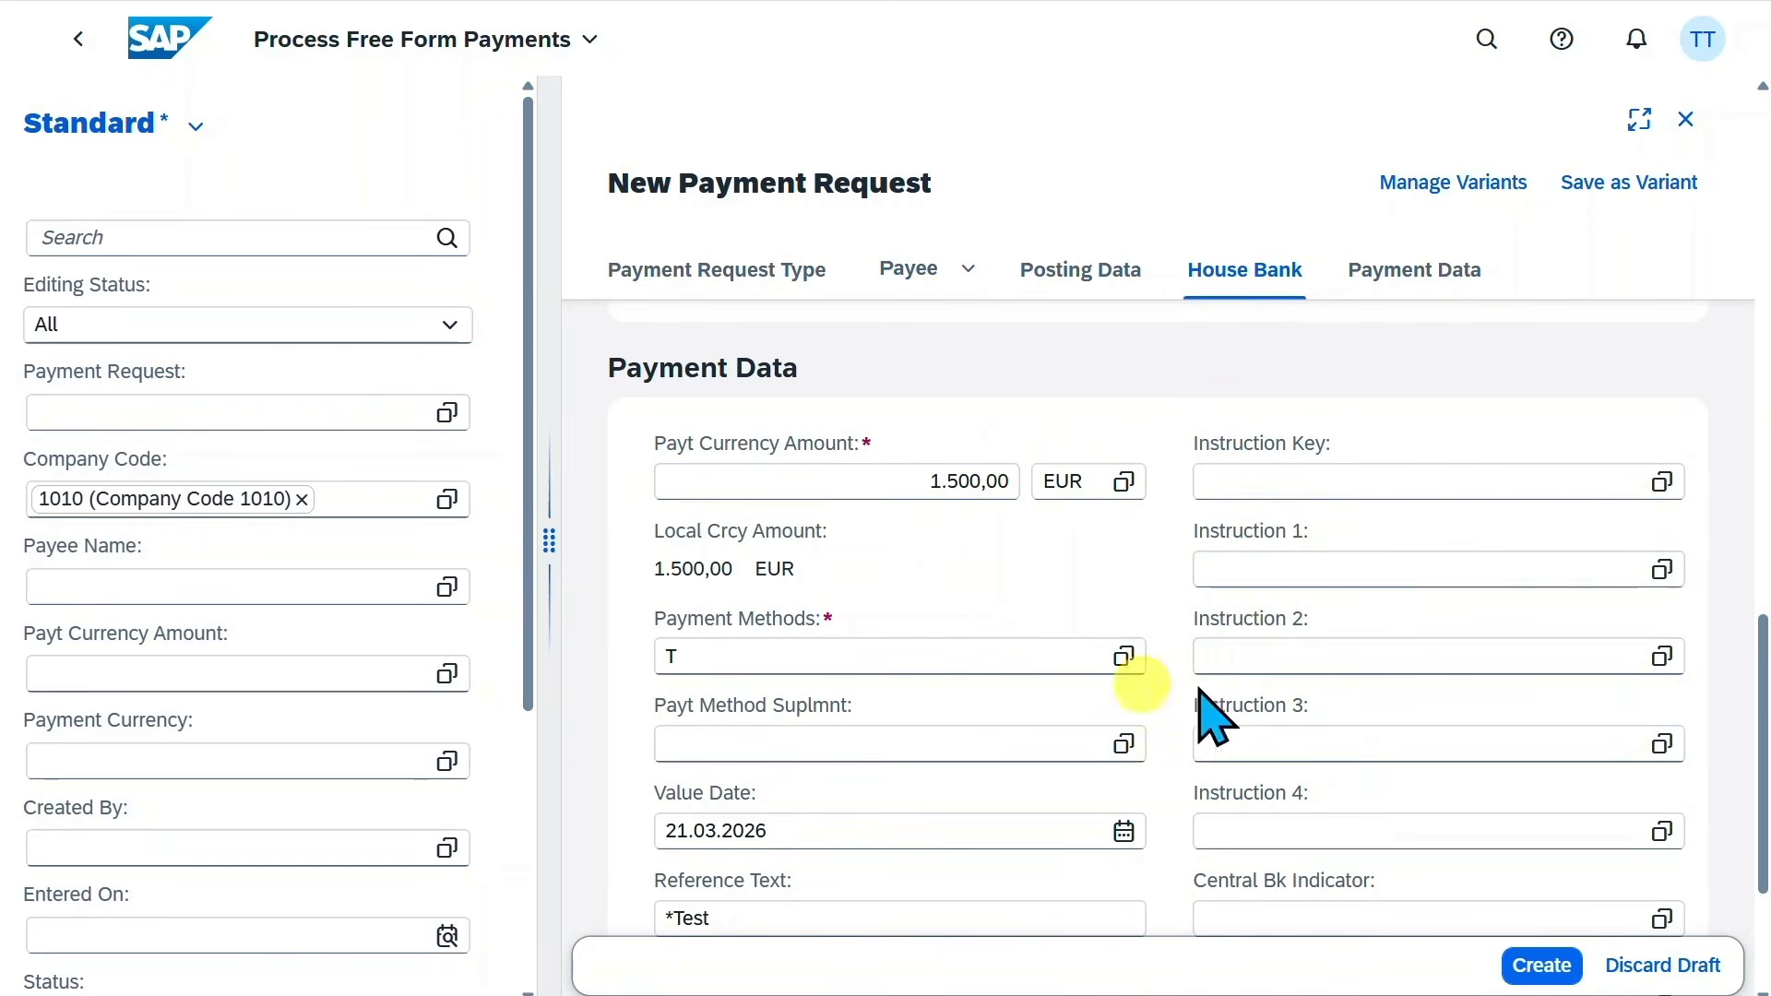
scroll(1291, 716, down, 3)
click(1660, 966)
click(1684, 625)
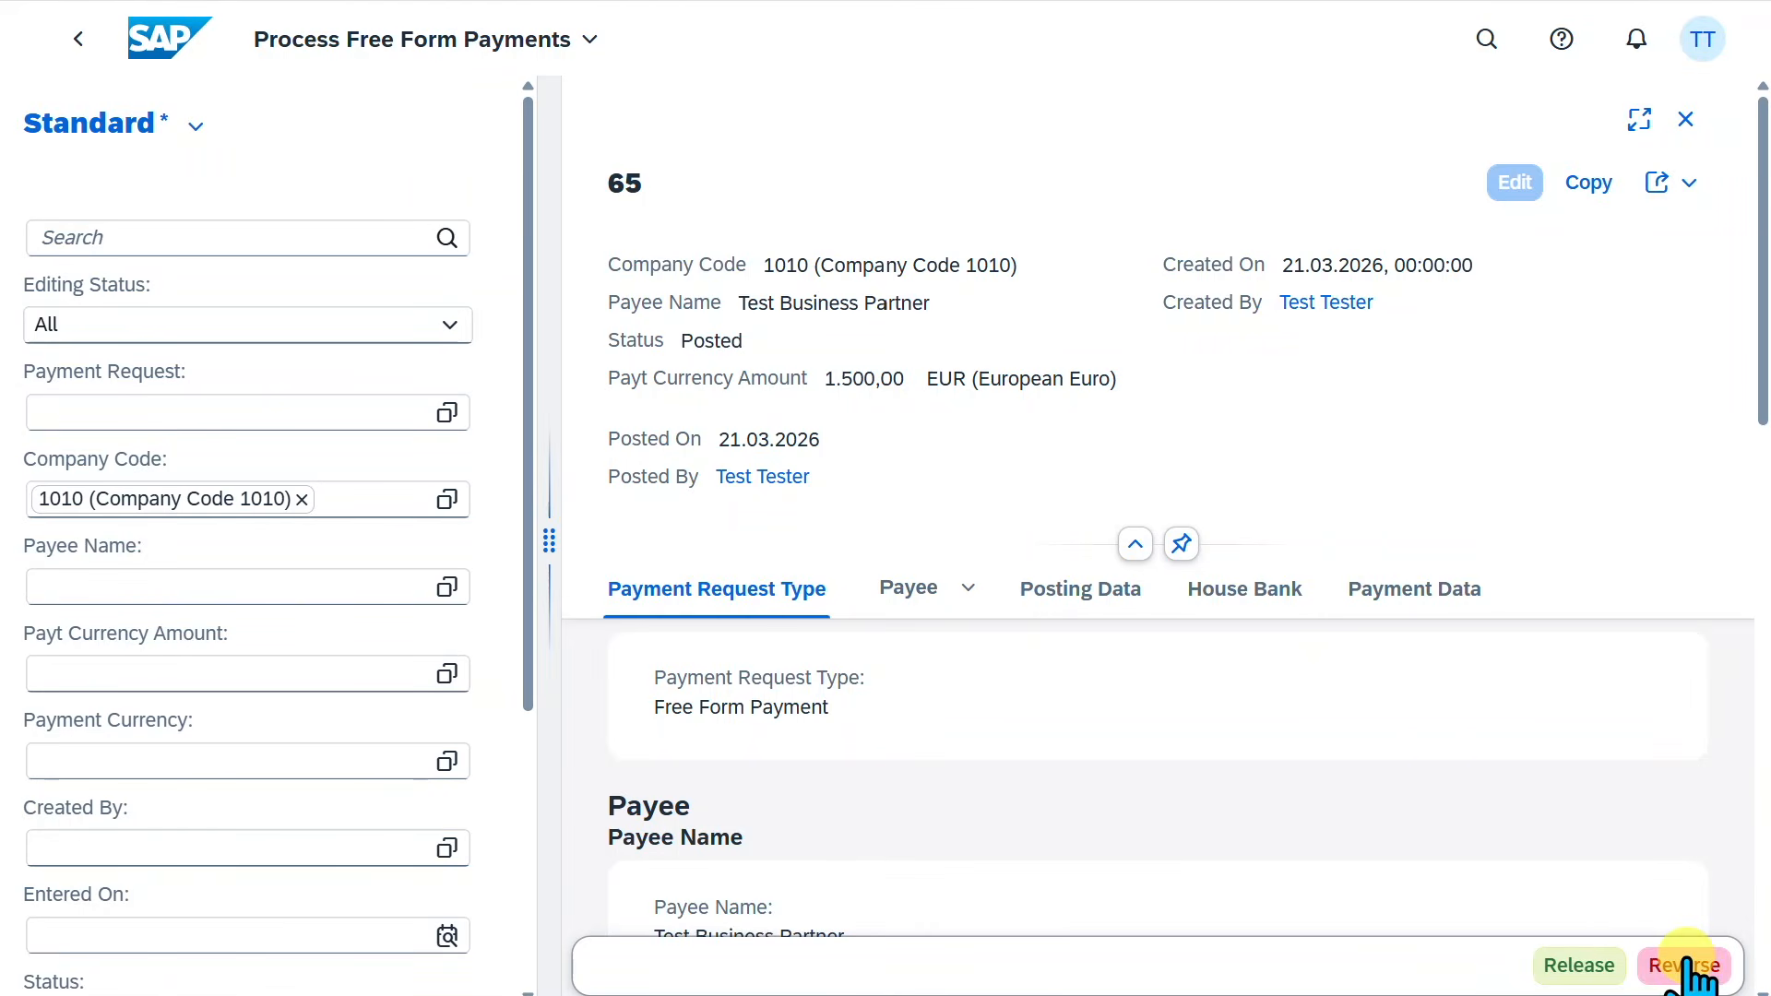
Try to release payment request 65 and examine the details of the error message.
click(1579, 966)
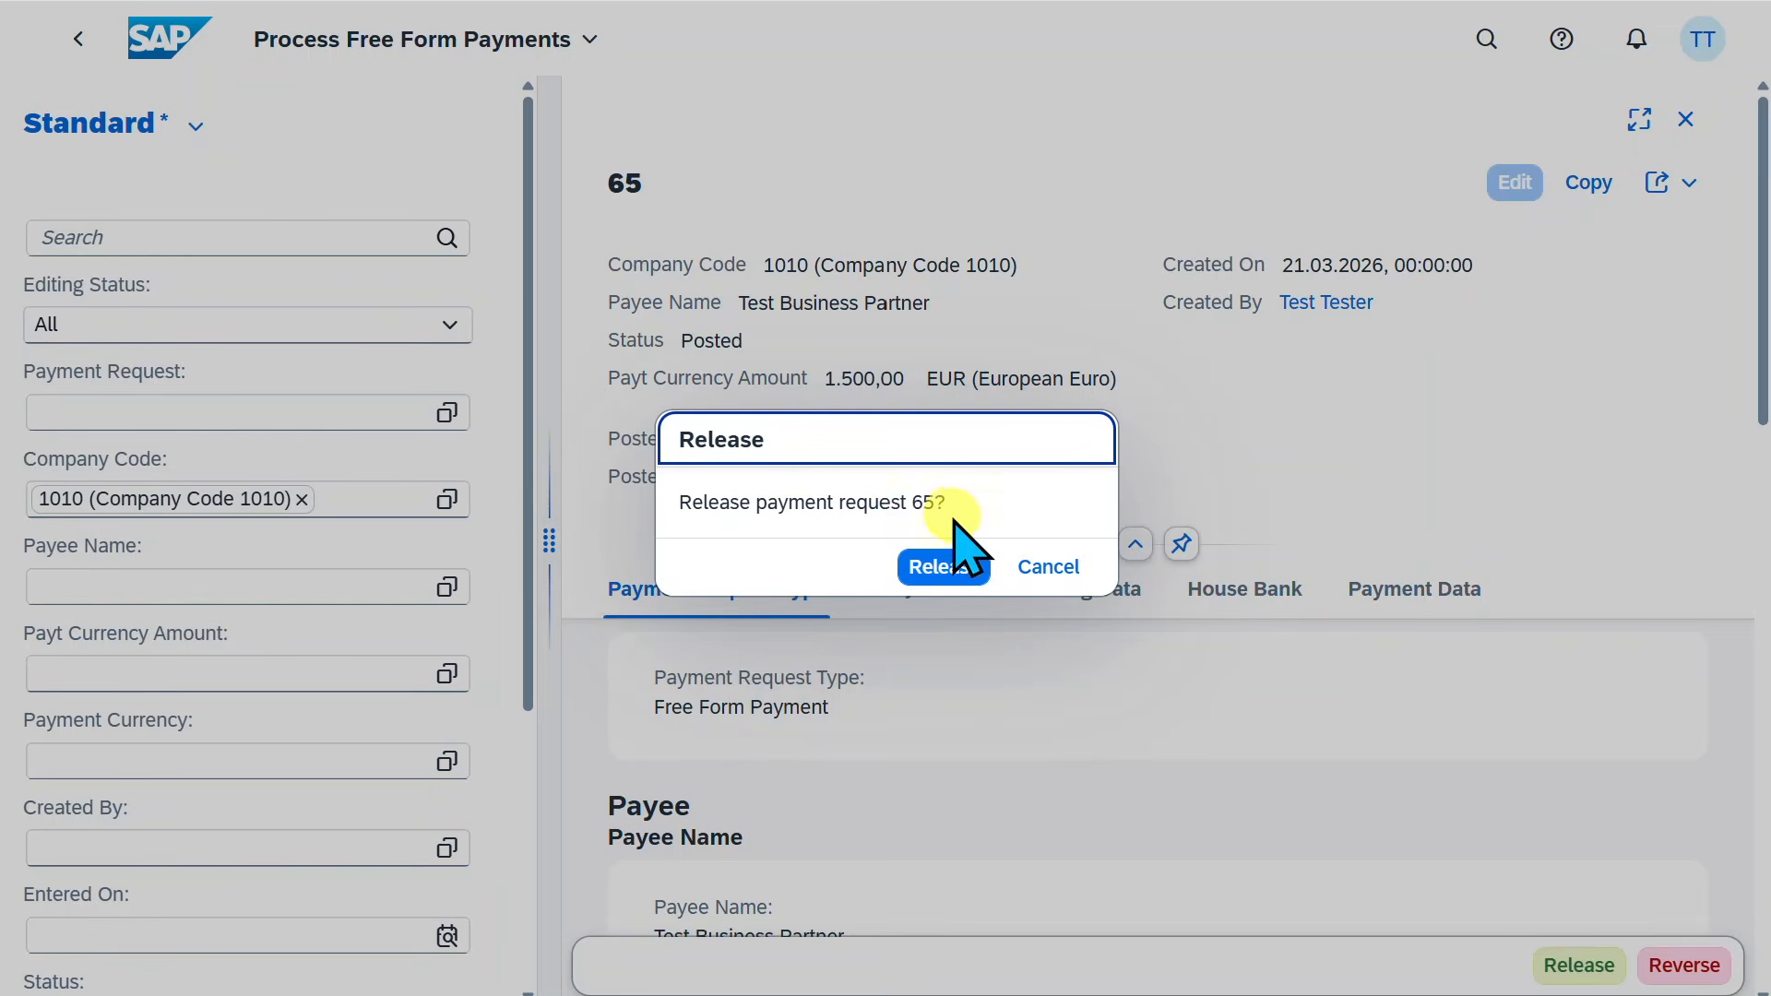
click(947, 567)
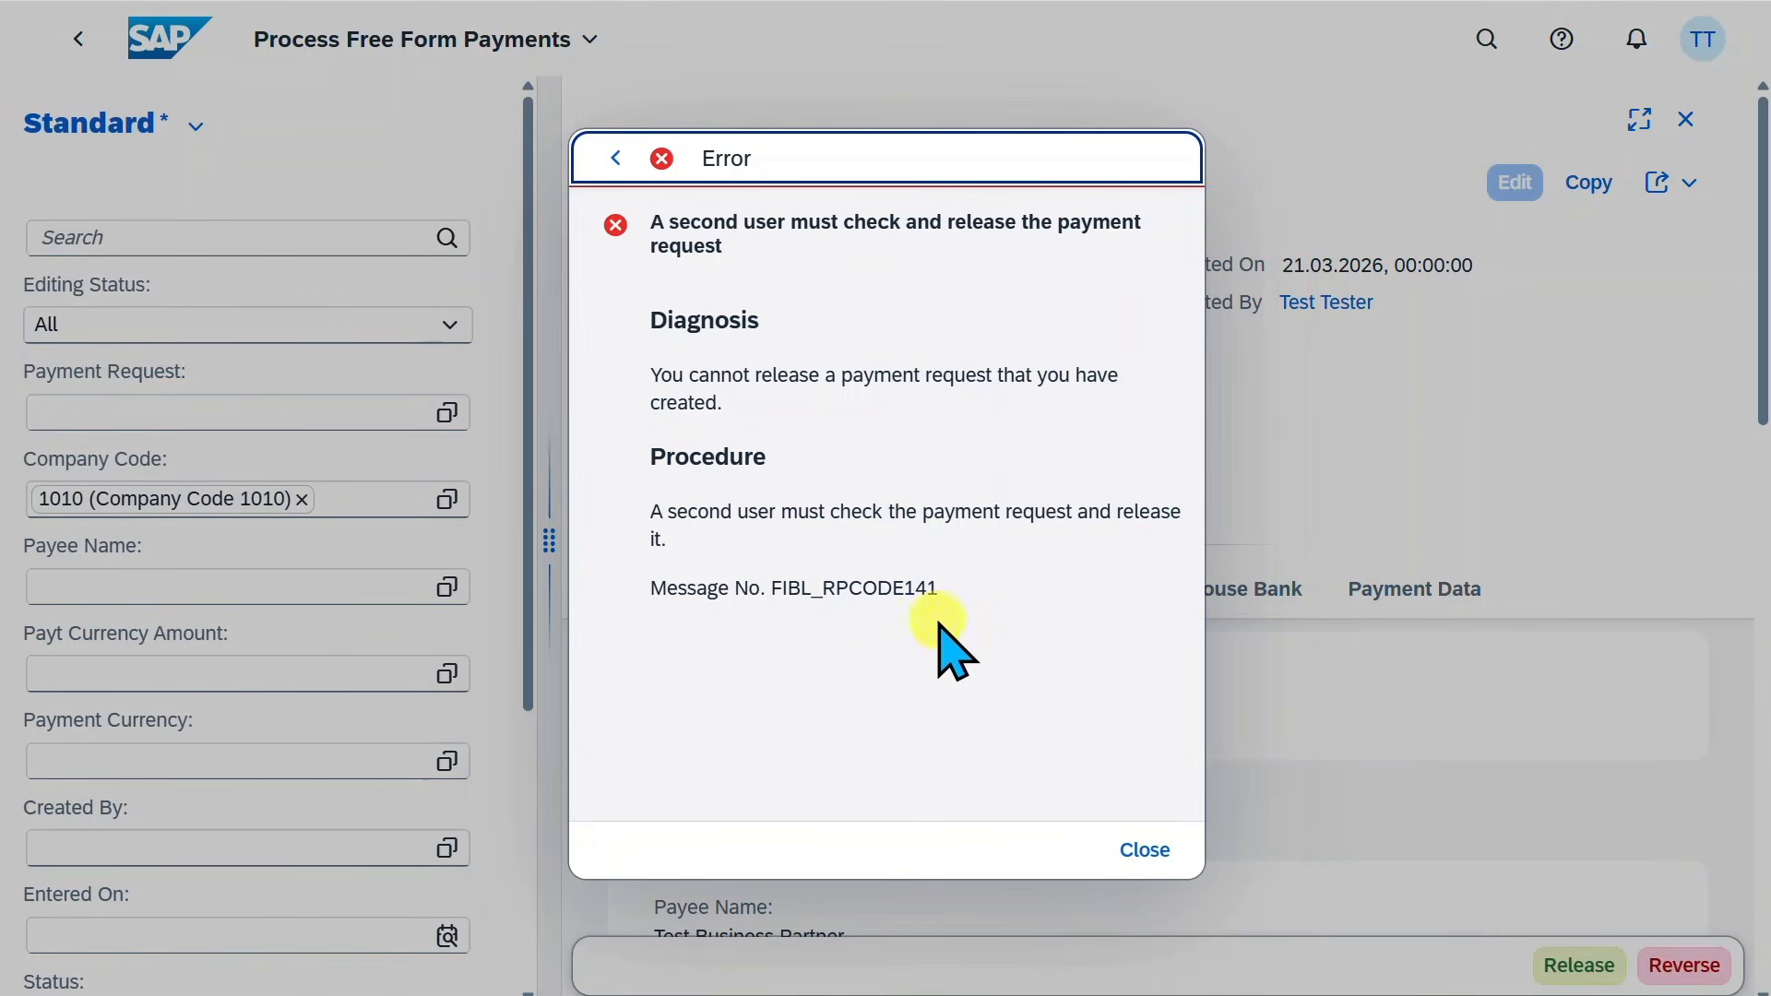
drag(959, 609, 678, 591)
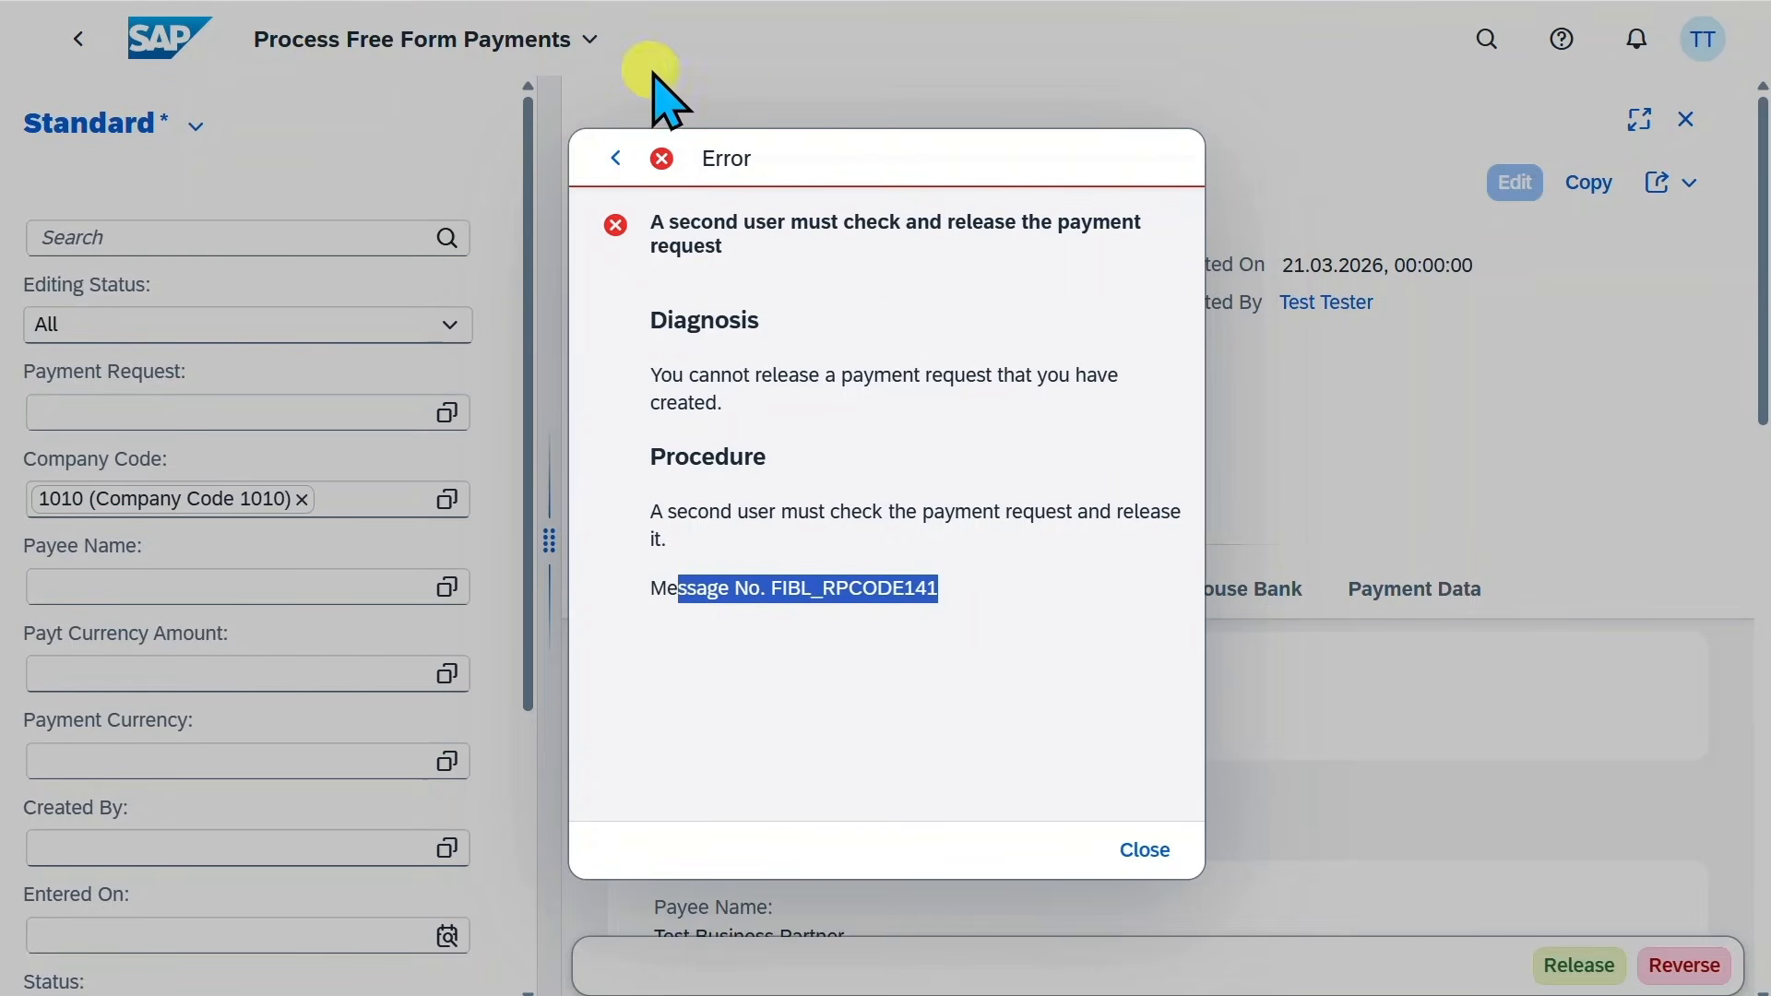
click(1145, 849)
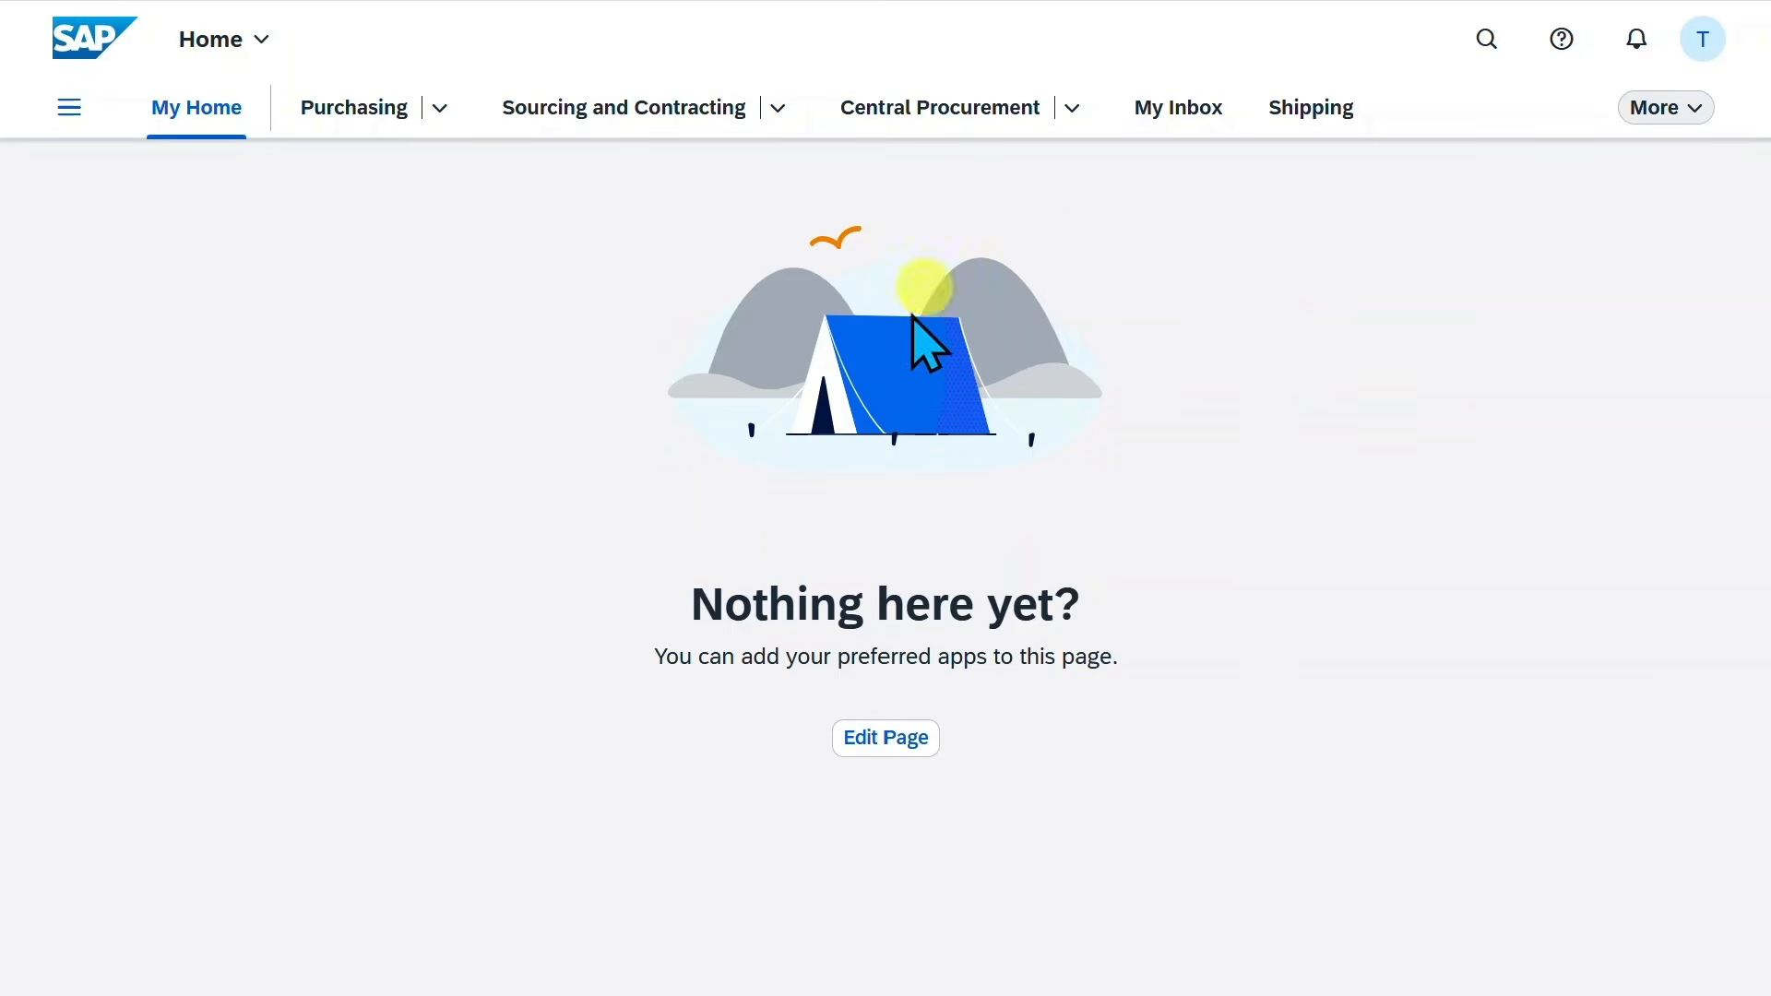
As the second user, search for the Process Free Form Payments app and open payment request 65.
click(1485, 41)
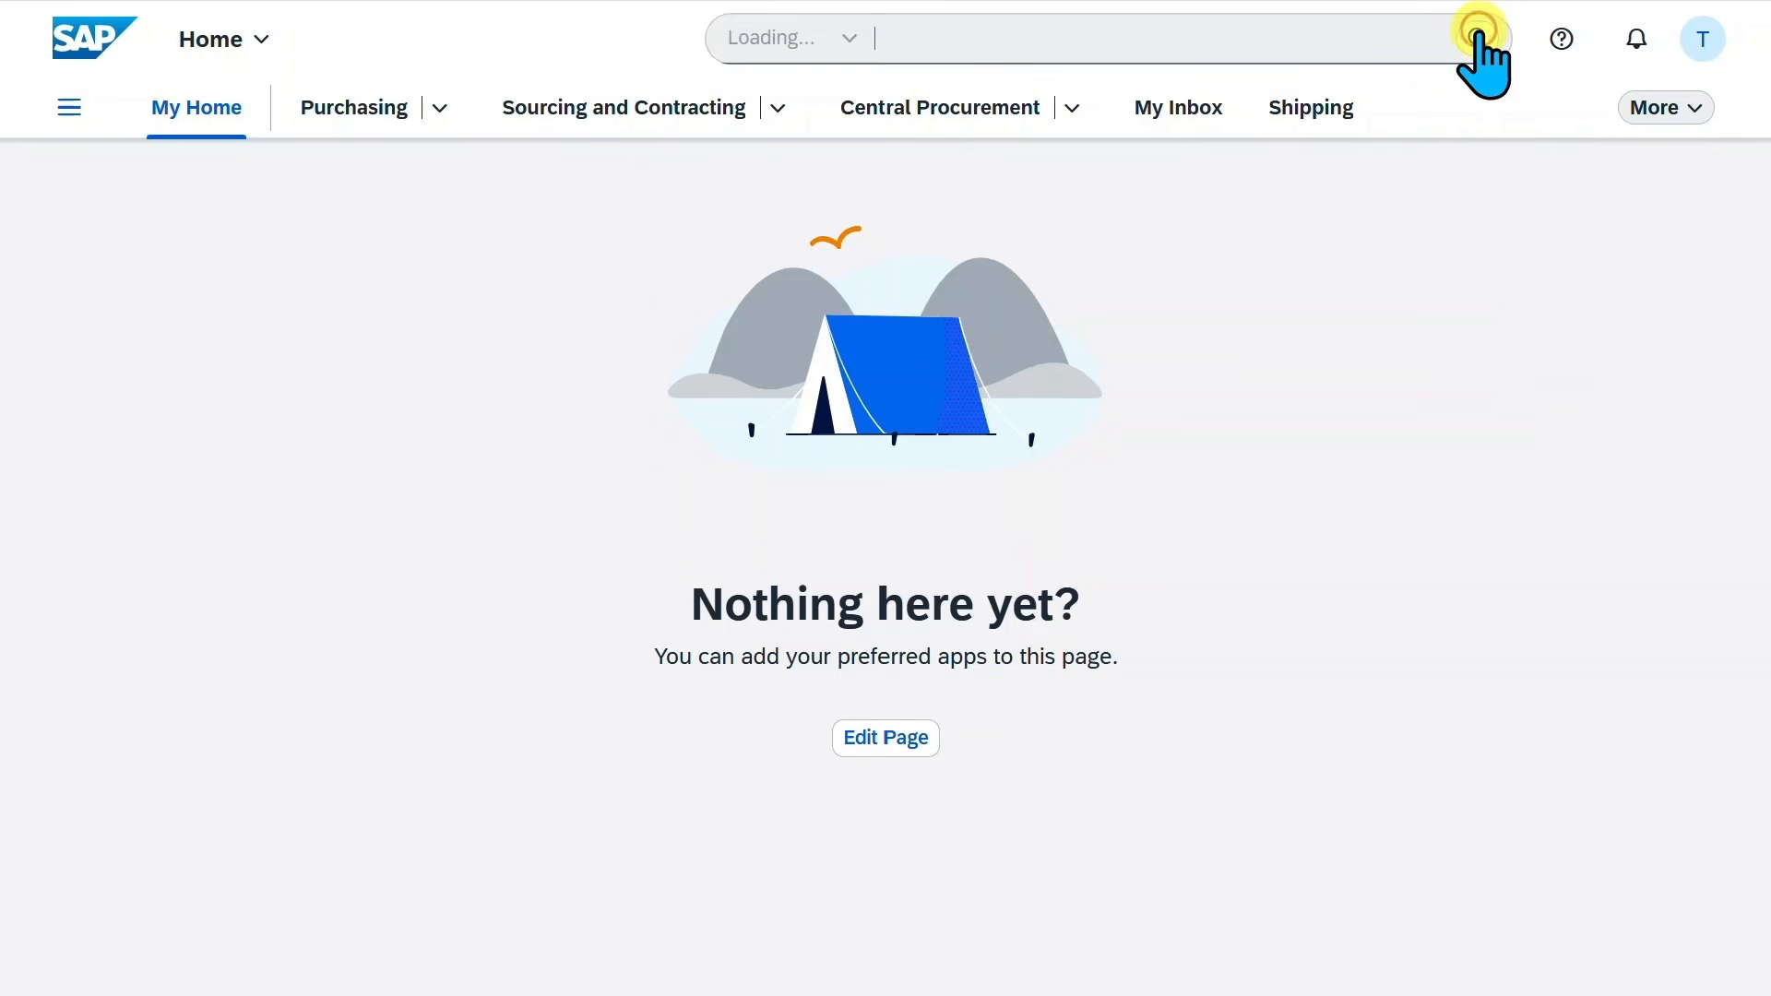
text(process free form)
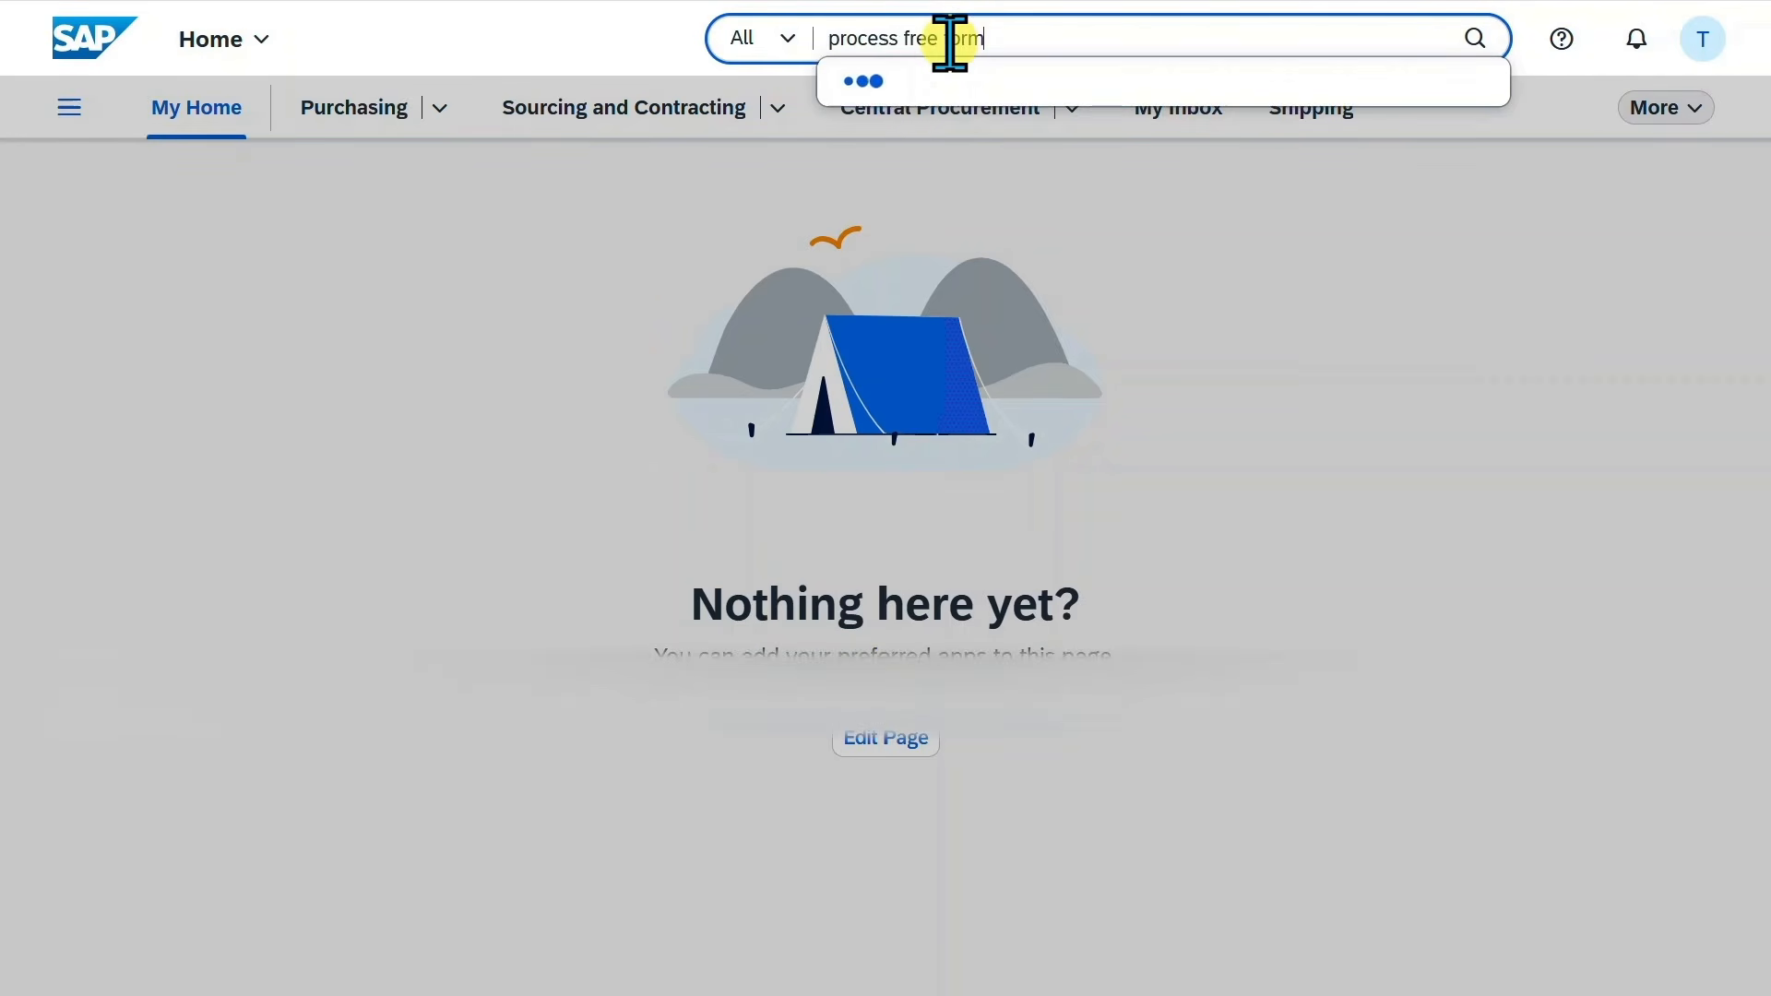
click(964, 162)
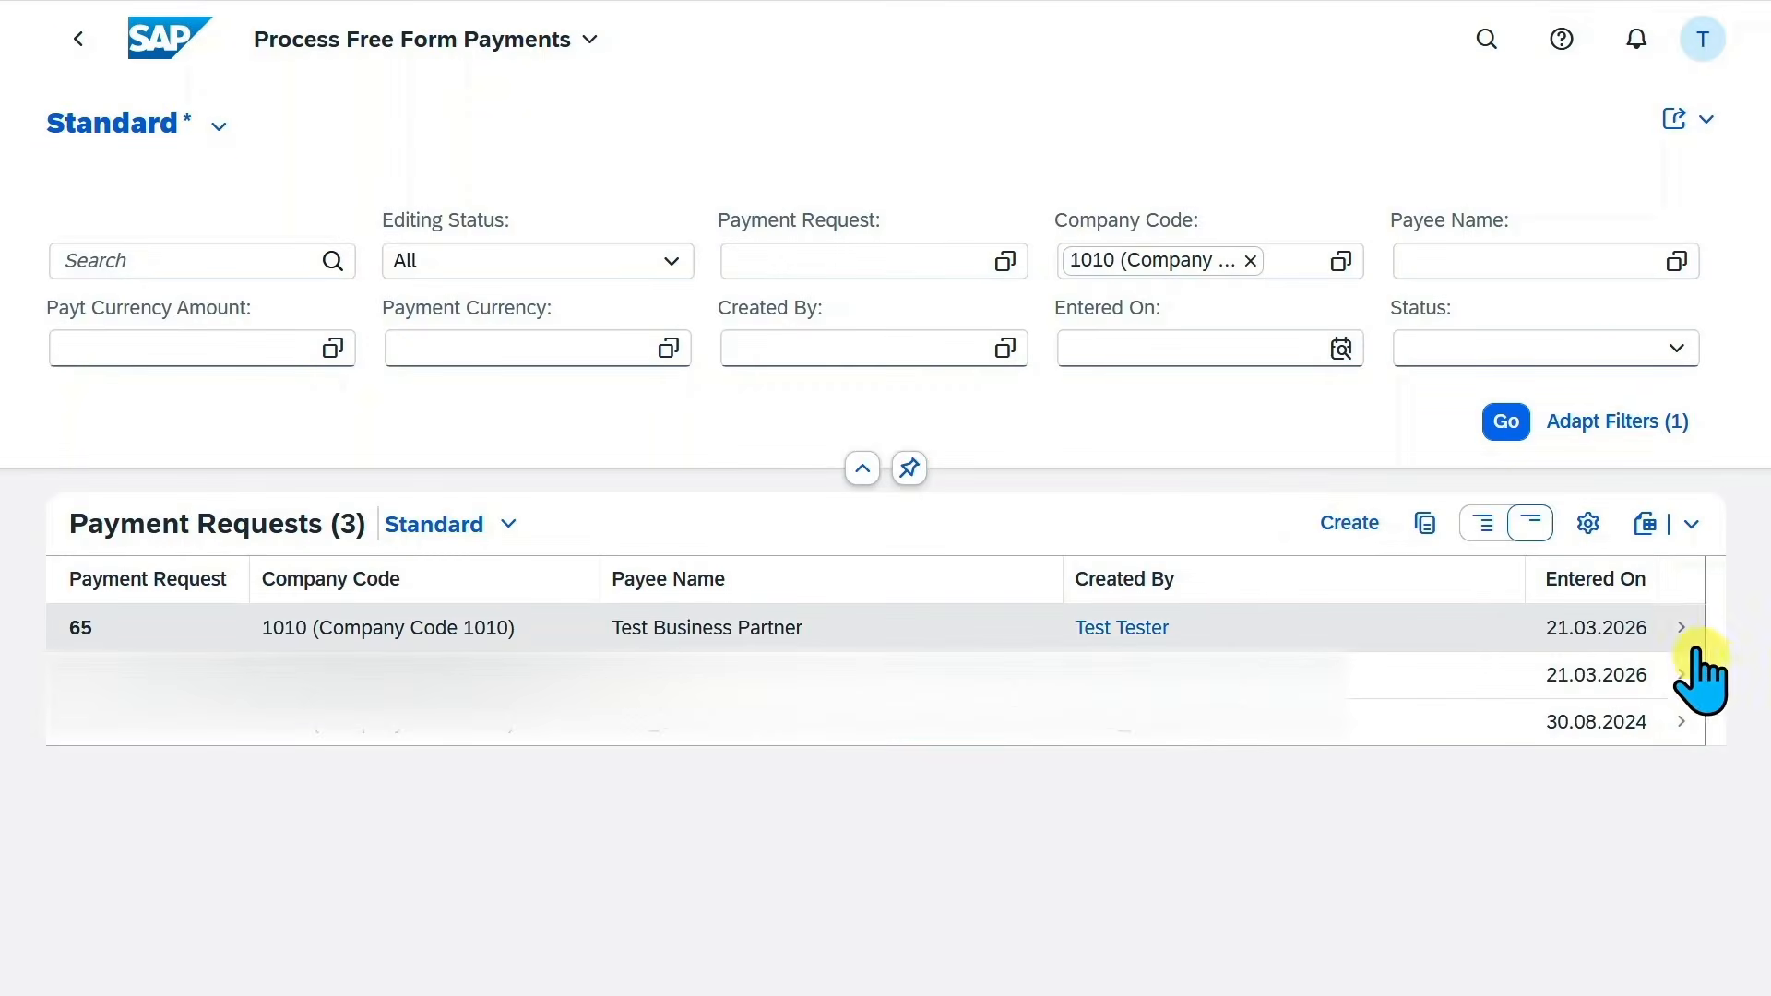
click(1679, 630)
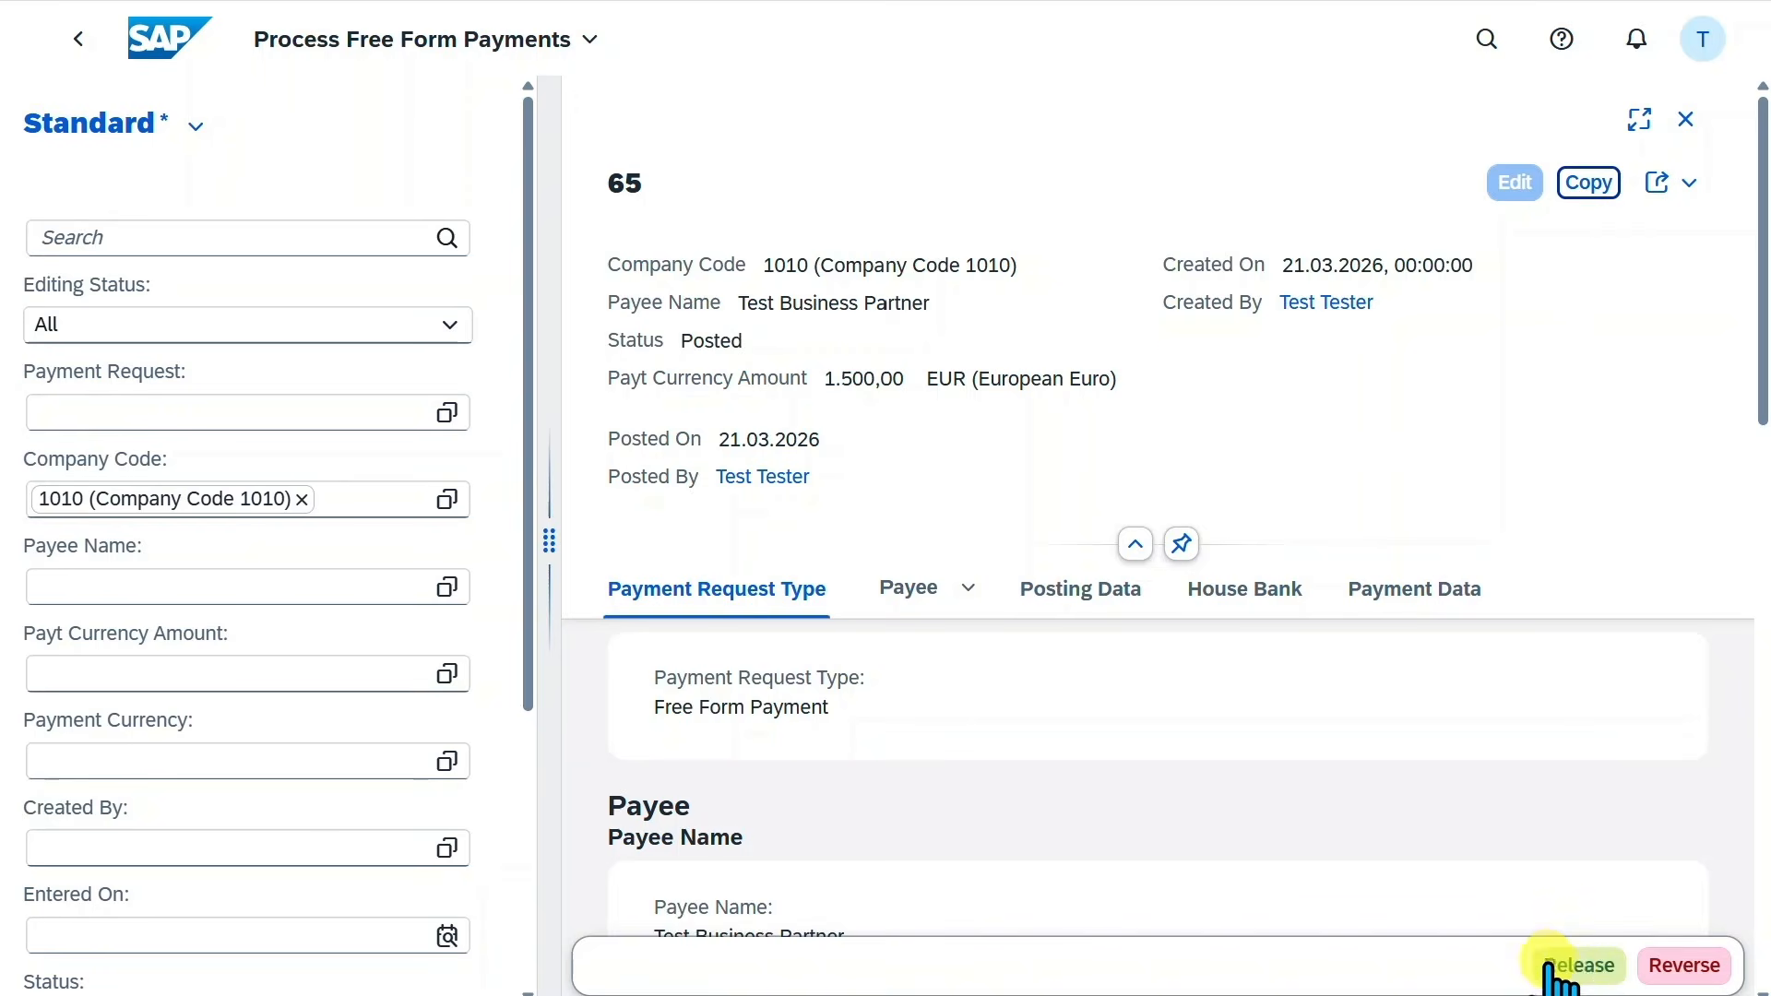
Release payment request 65 for payment and close the message list.
click(1578, 967)
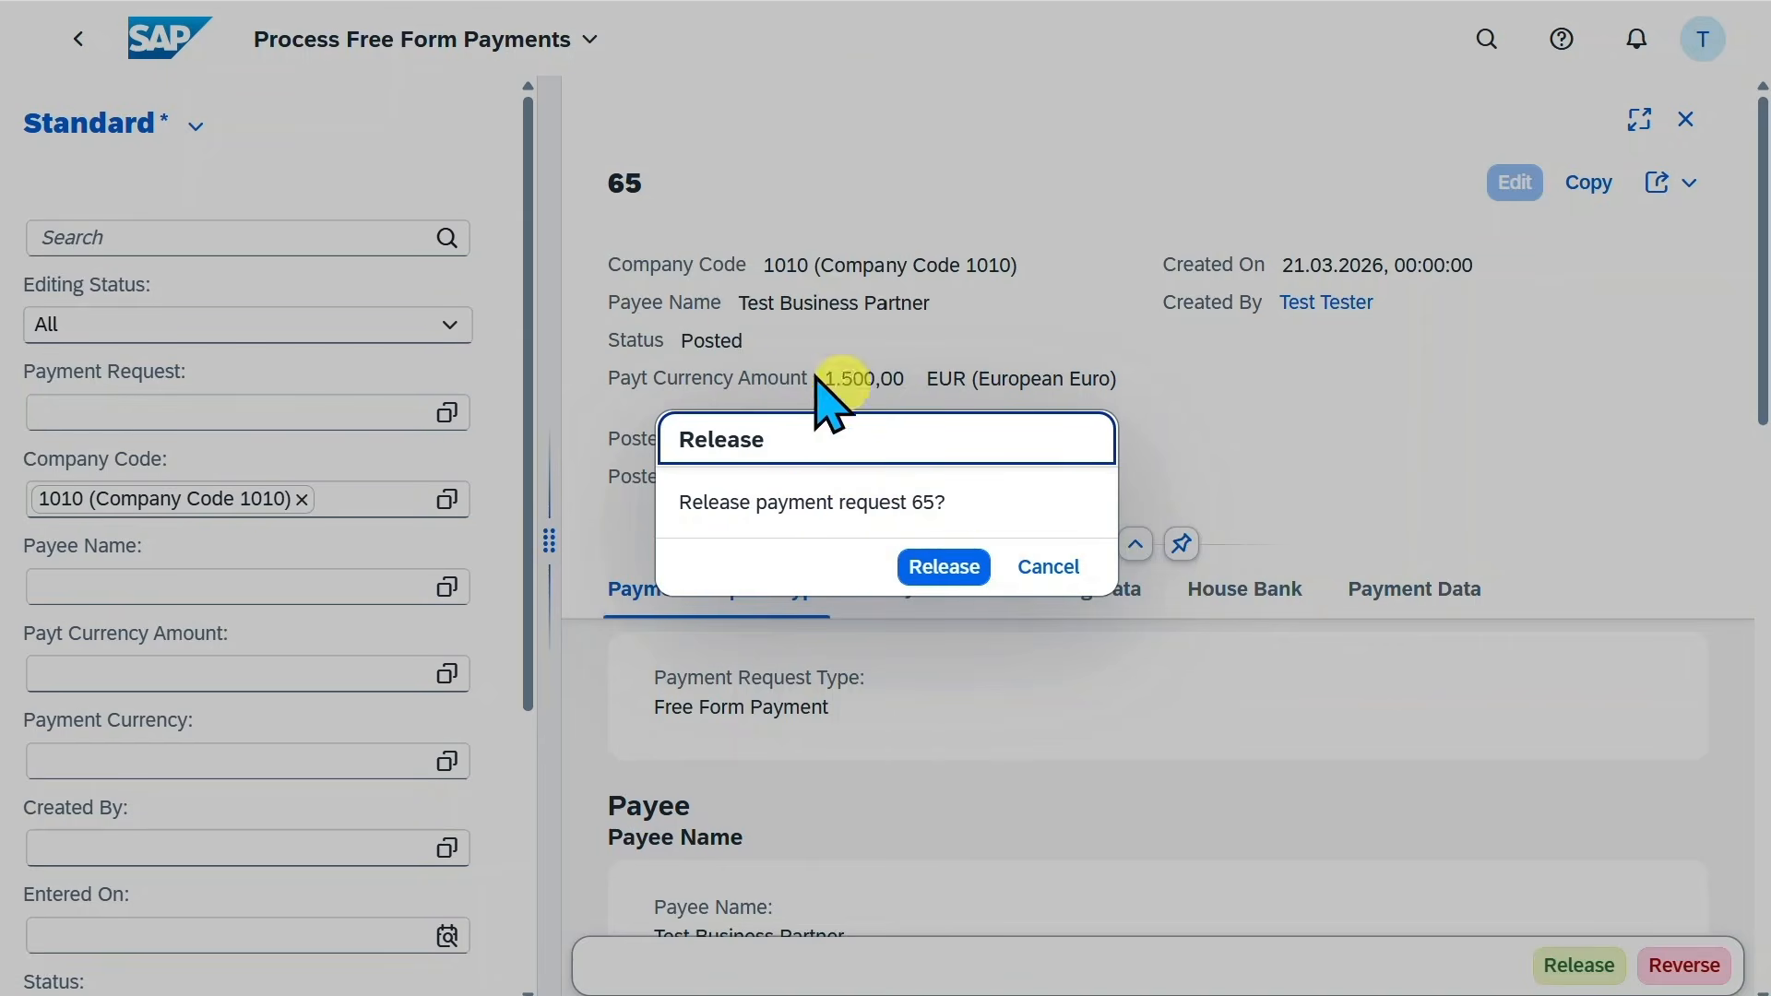
click(923, 569)
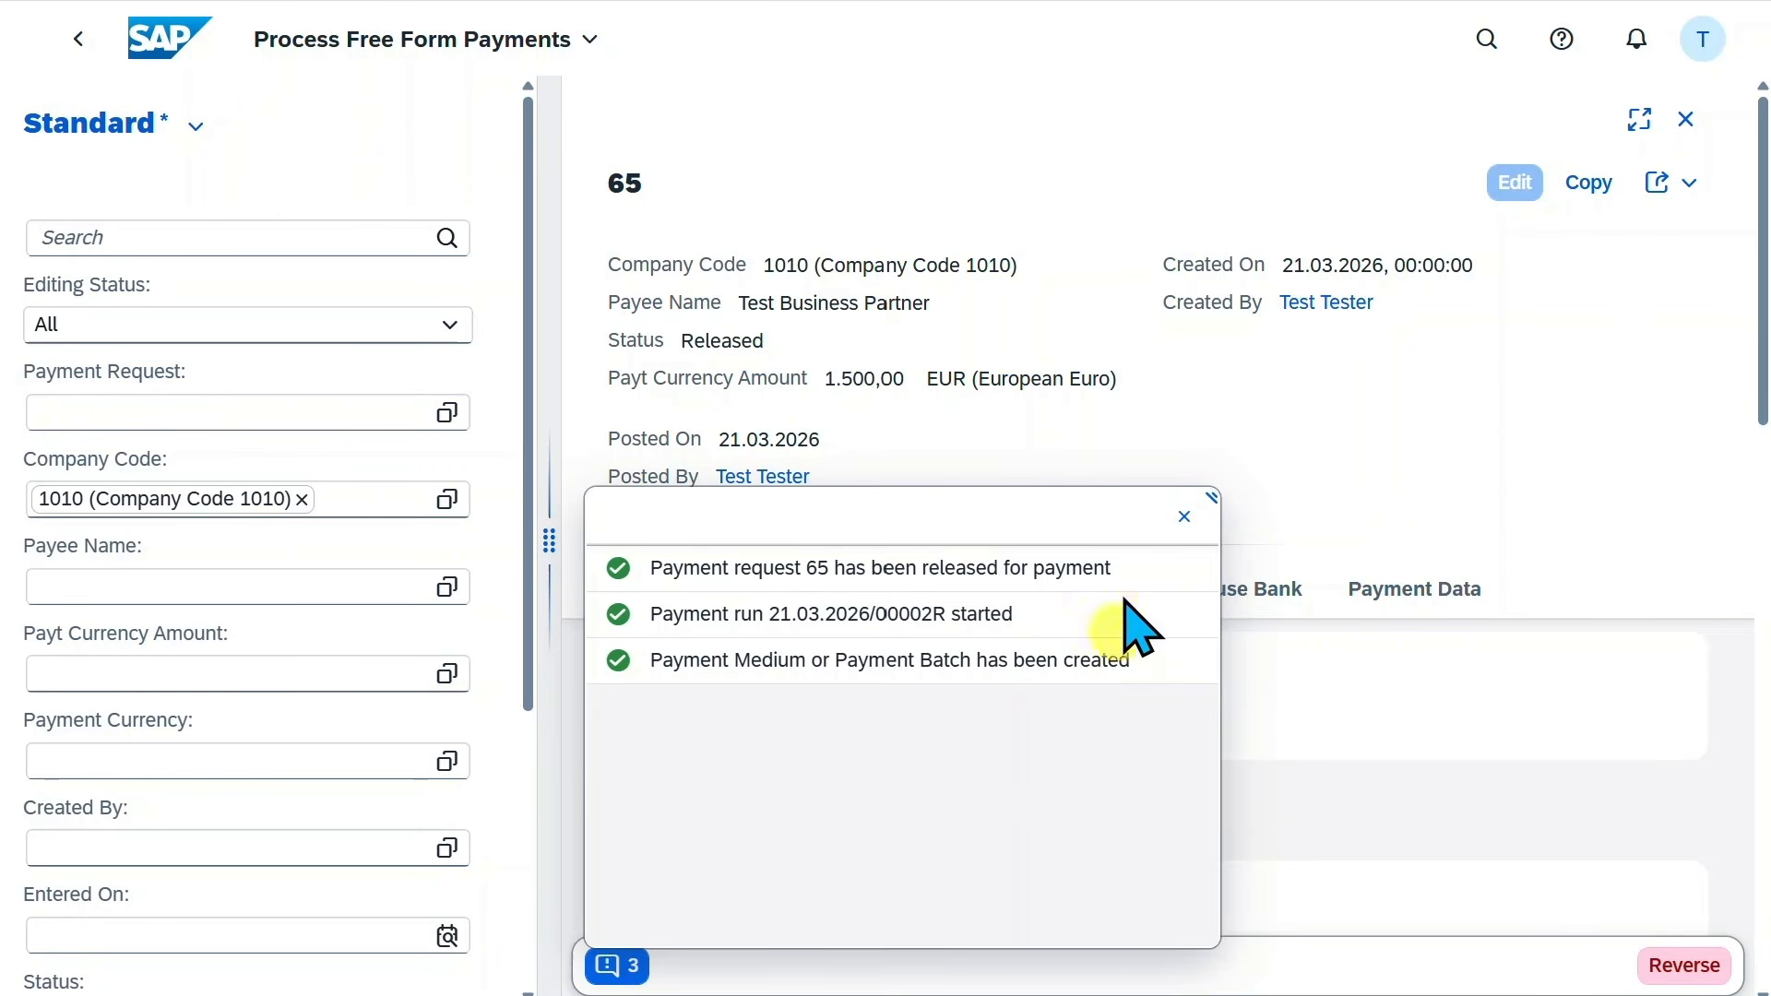
click(1184, 517)
Search for the Monitor Payments app and examine the history and payments of payment batch 16.
click(933, 53)
text(monitor payme)
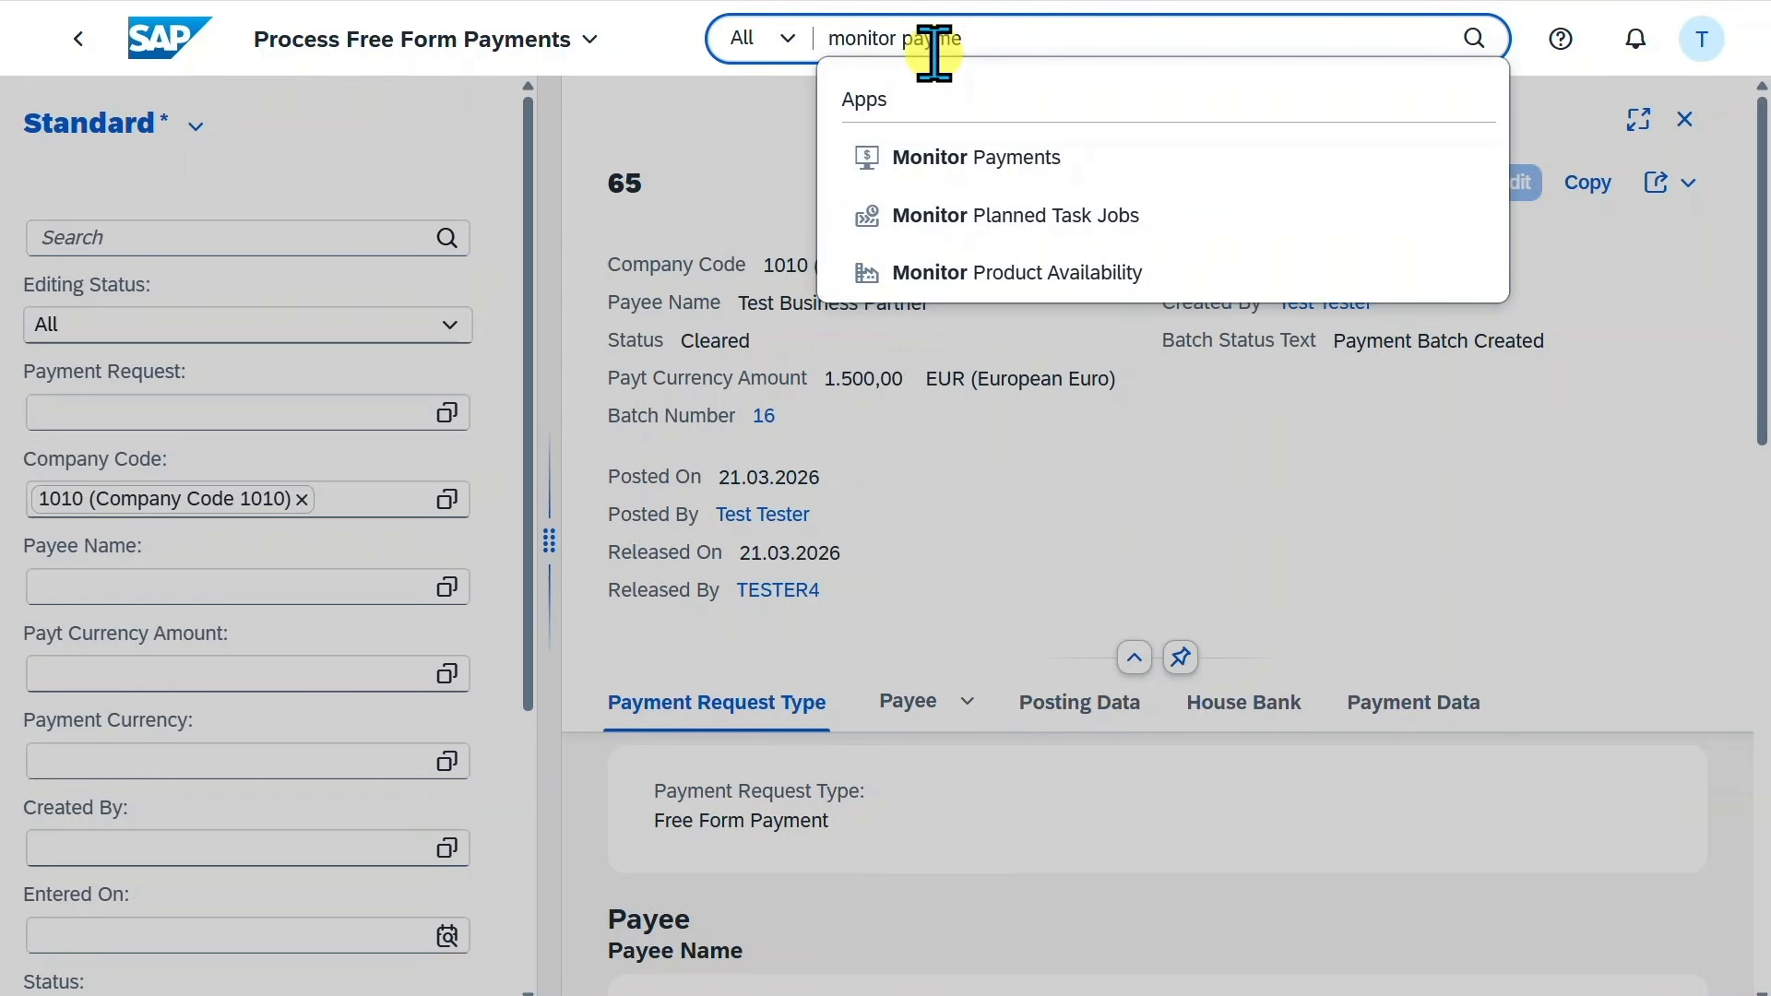
click(964, 159)
scroll(726, 595, down, 3)
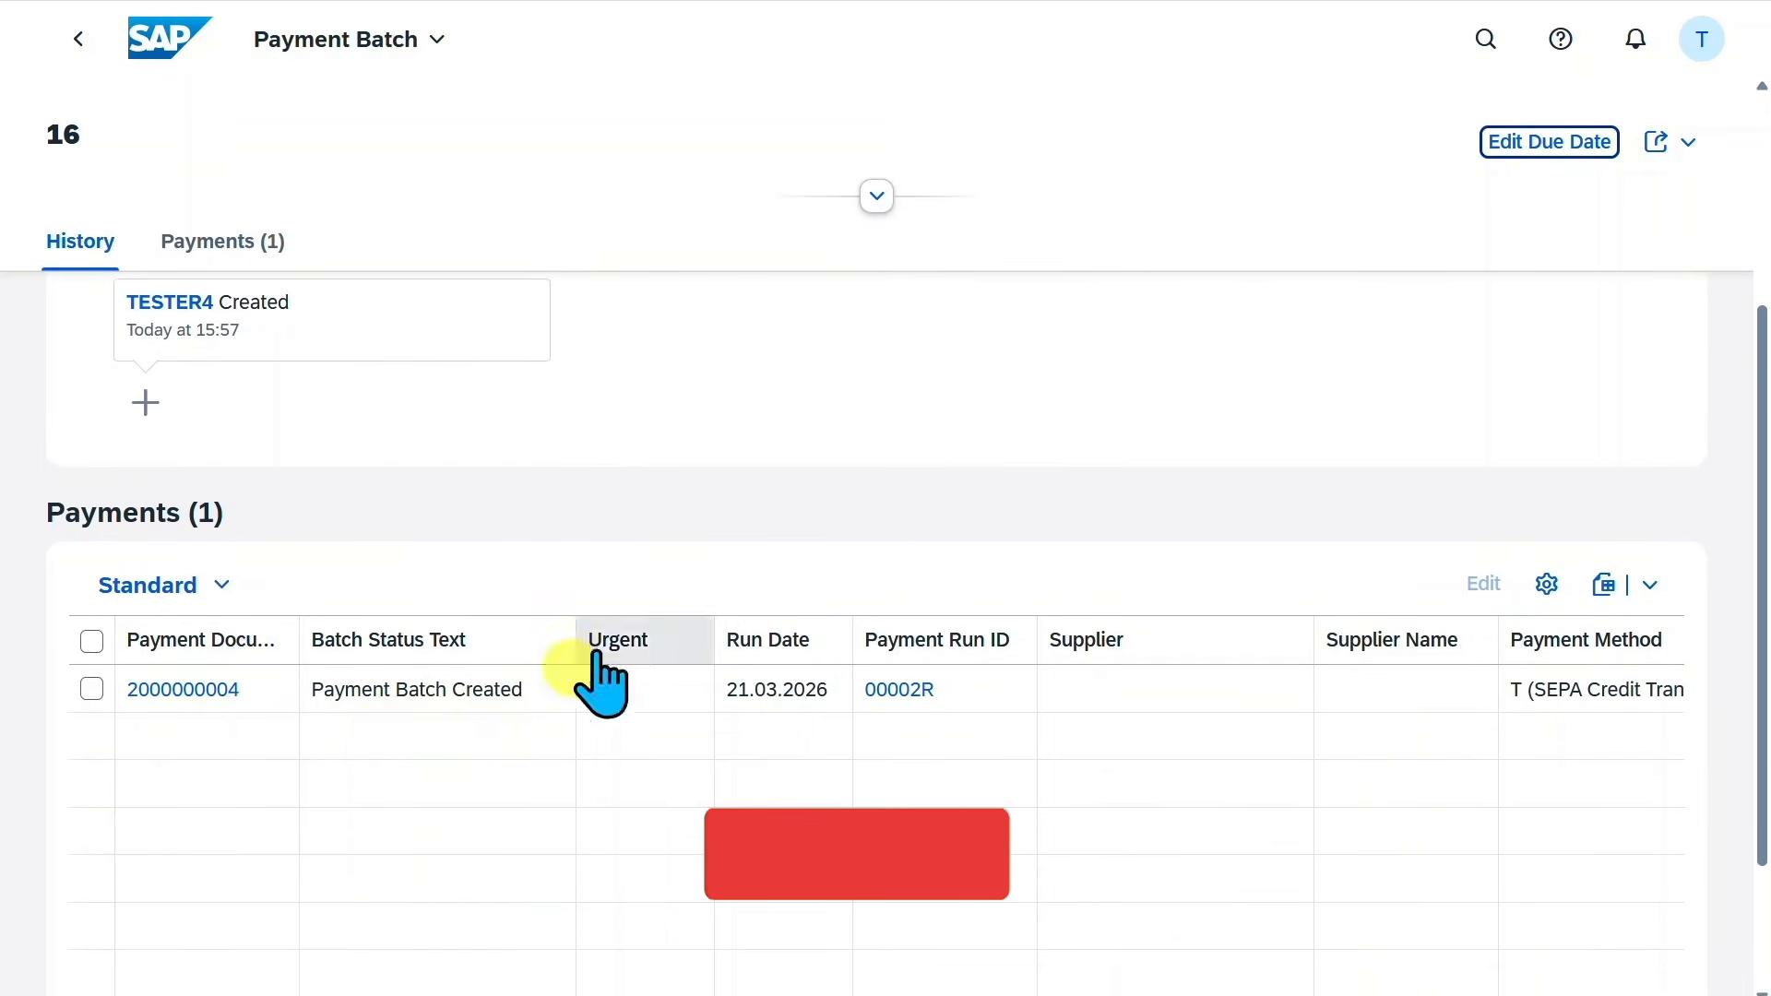
scroll(738, 691, down, 2)
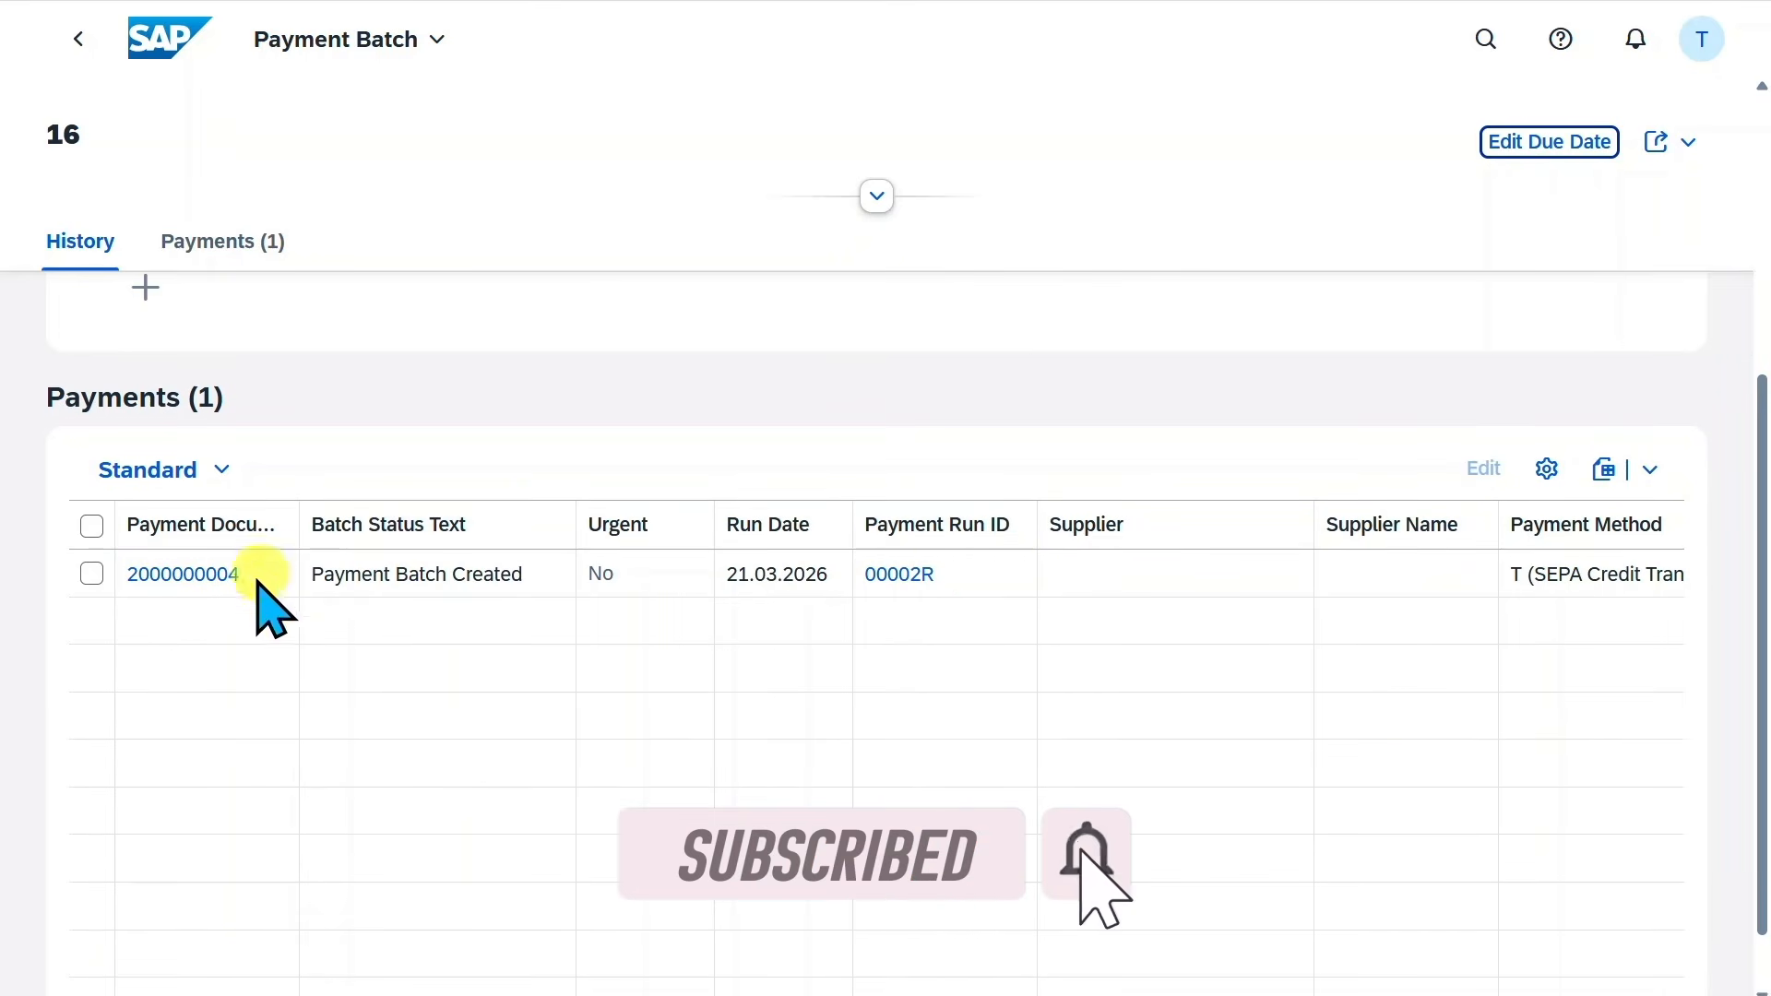
Review the batch payment's journal entry and line items in Manage Journal Entries - New version, and return to the batch.
click(185, 574)
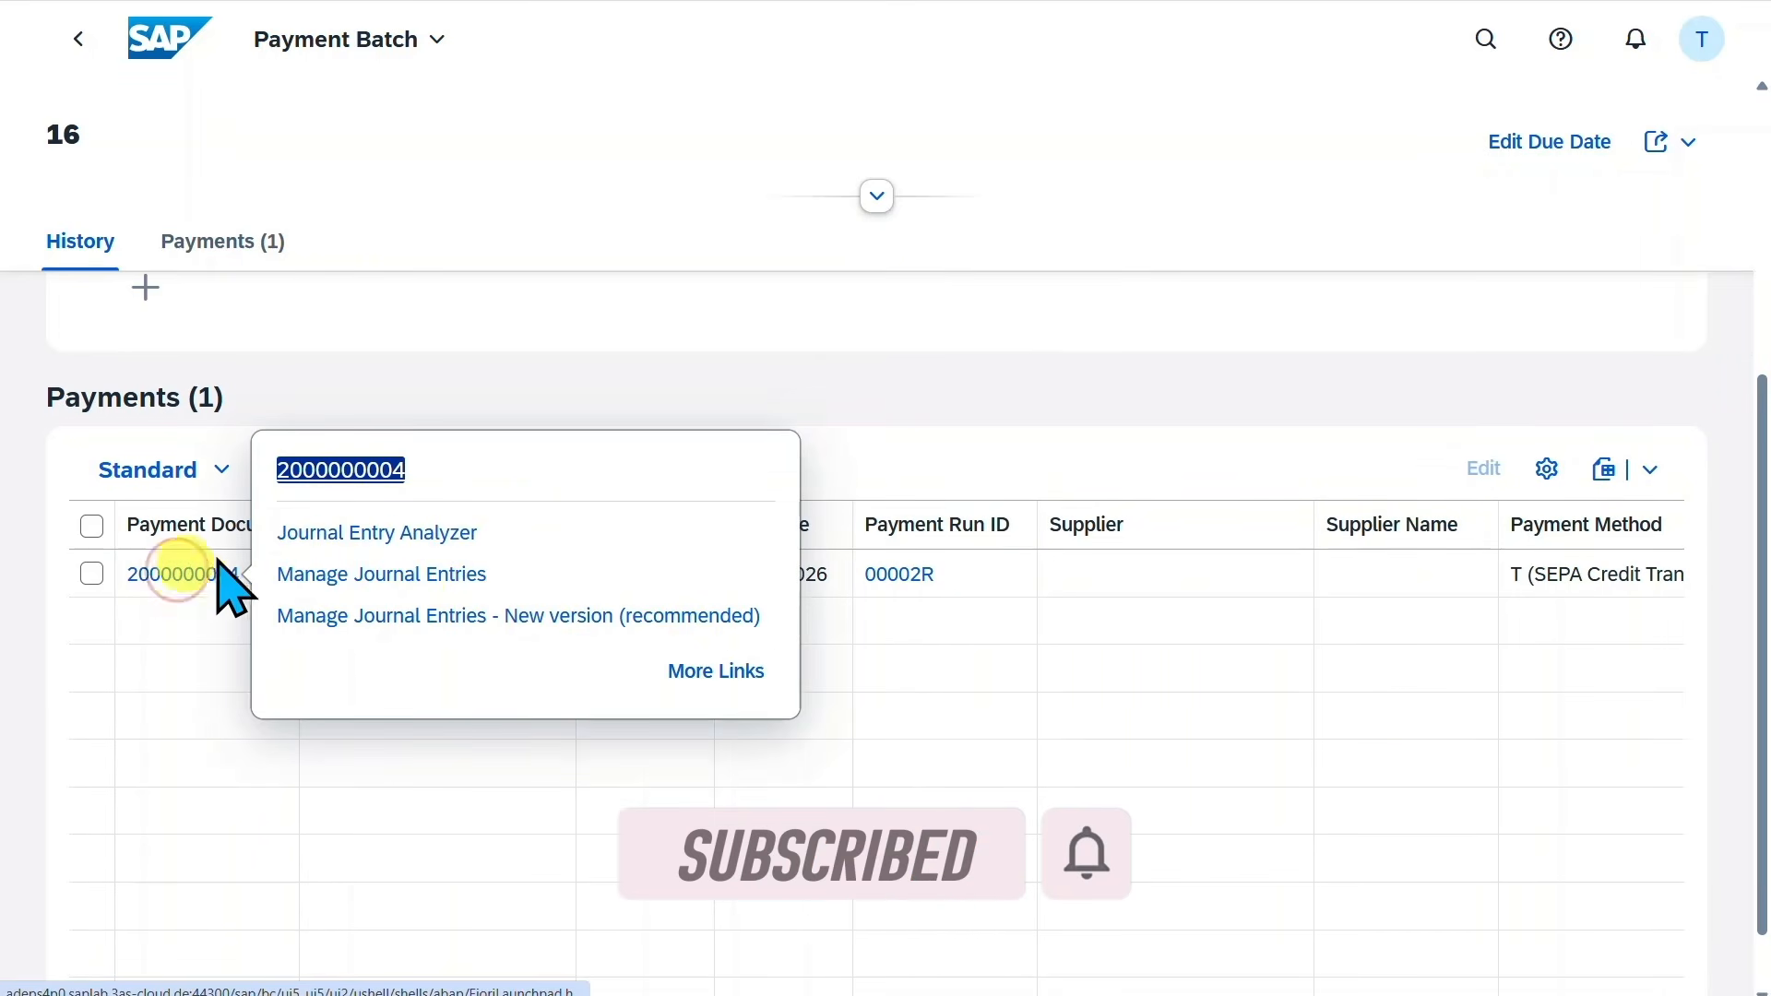
click(452, 616)
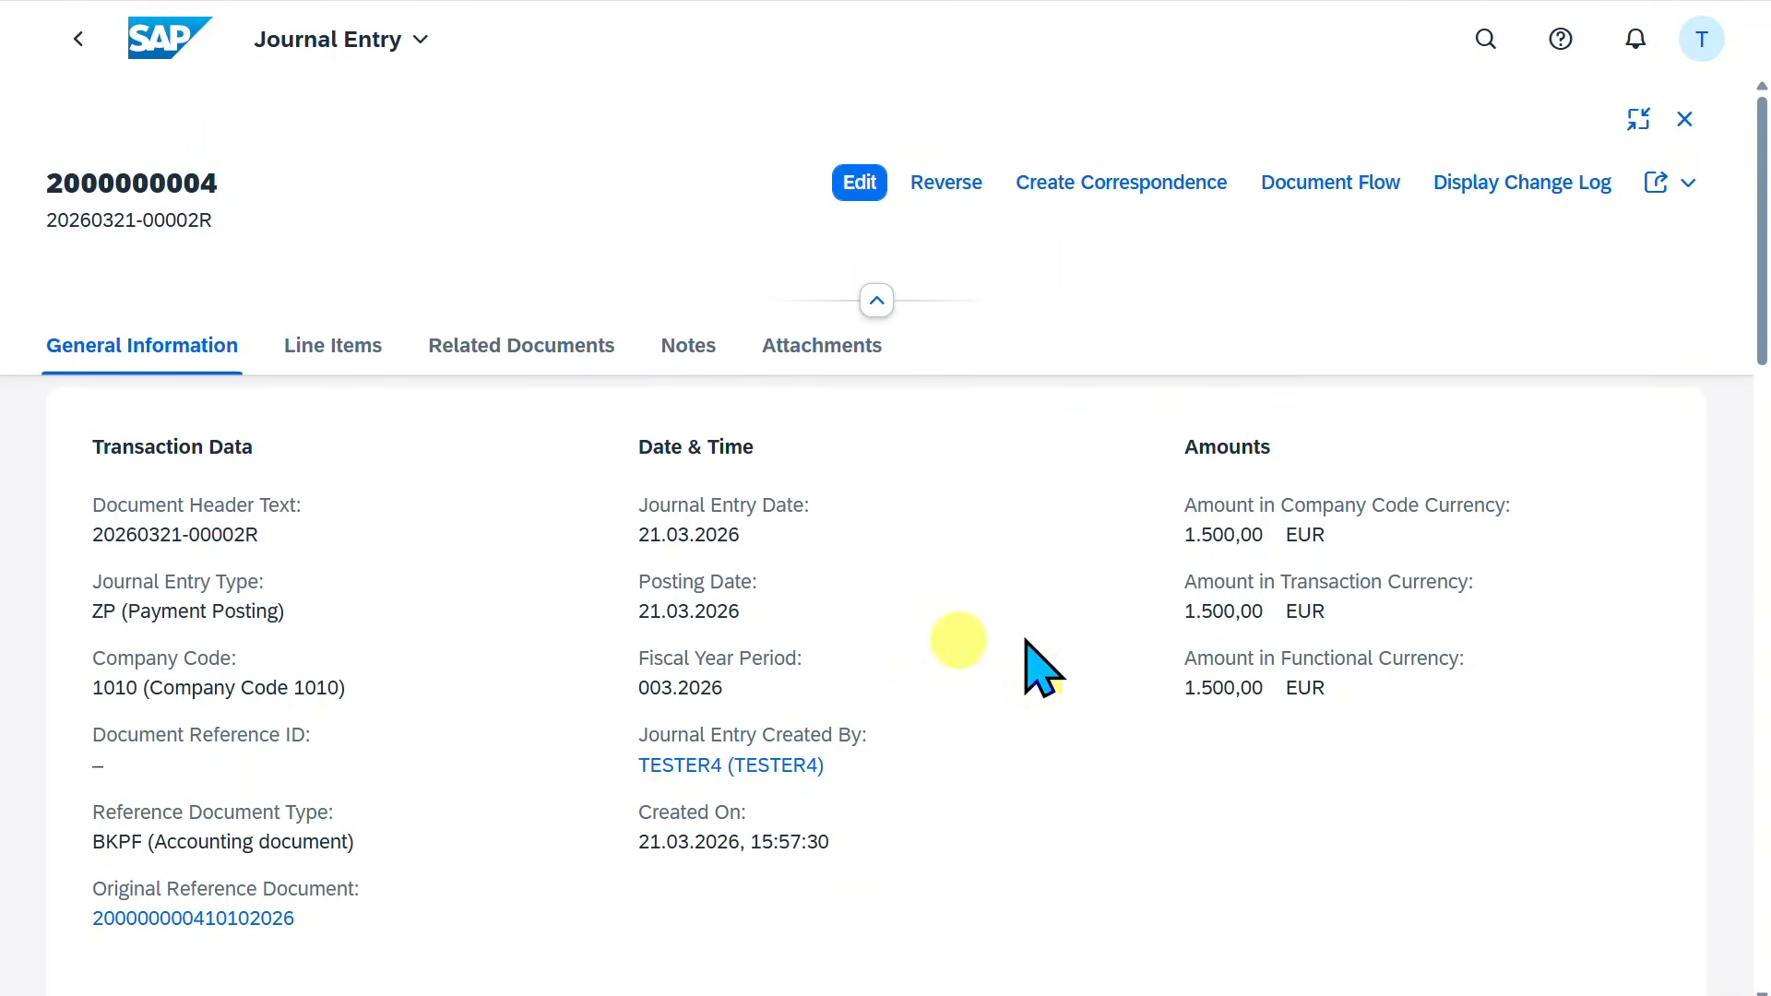
scroll(881, 577, down, 5)
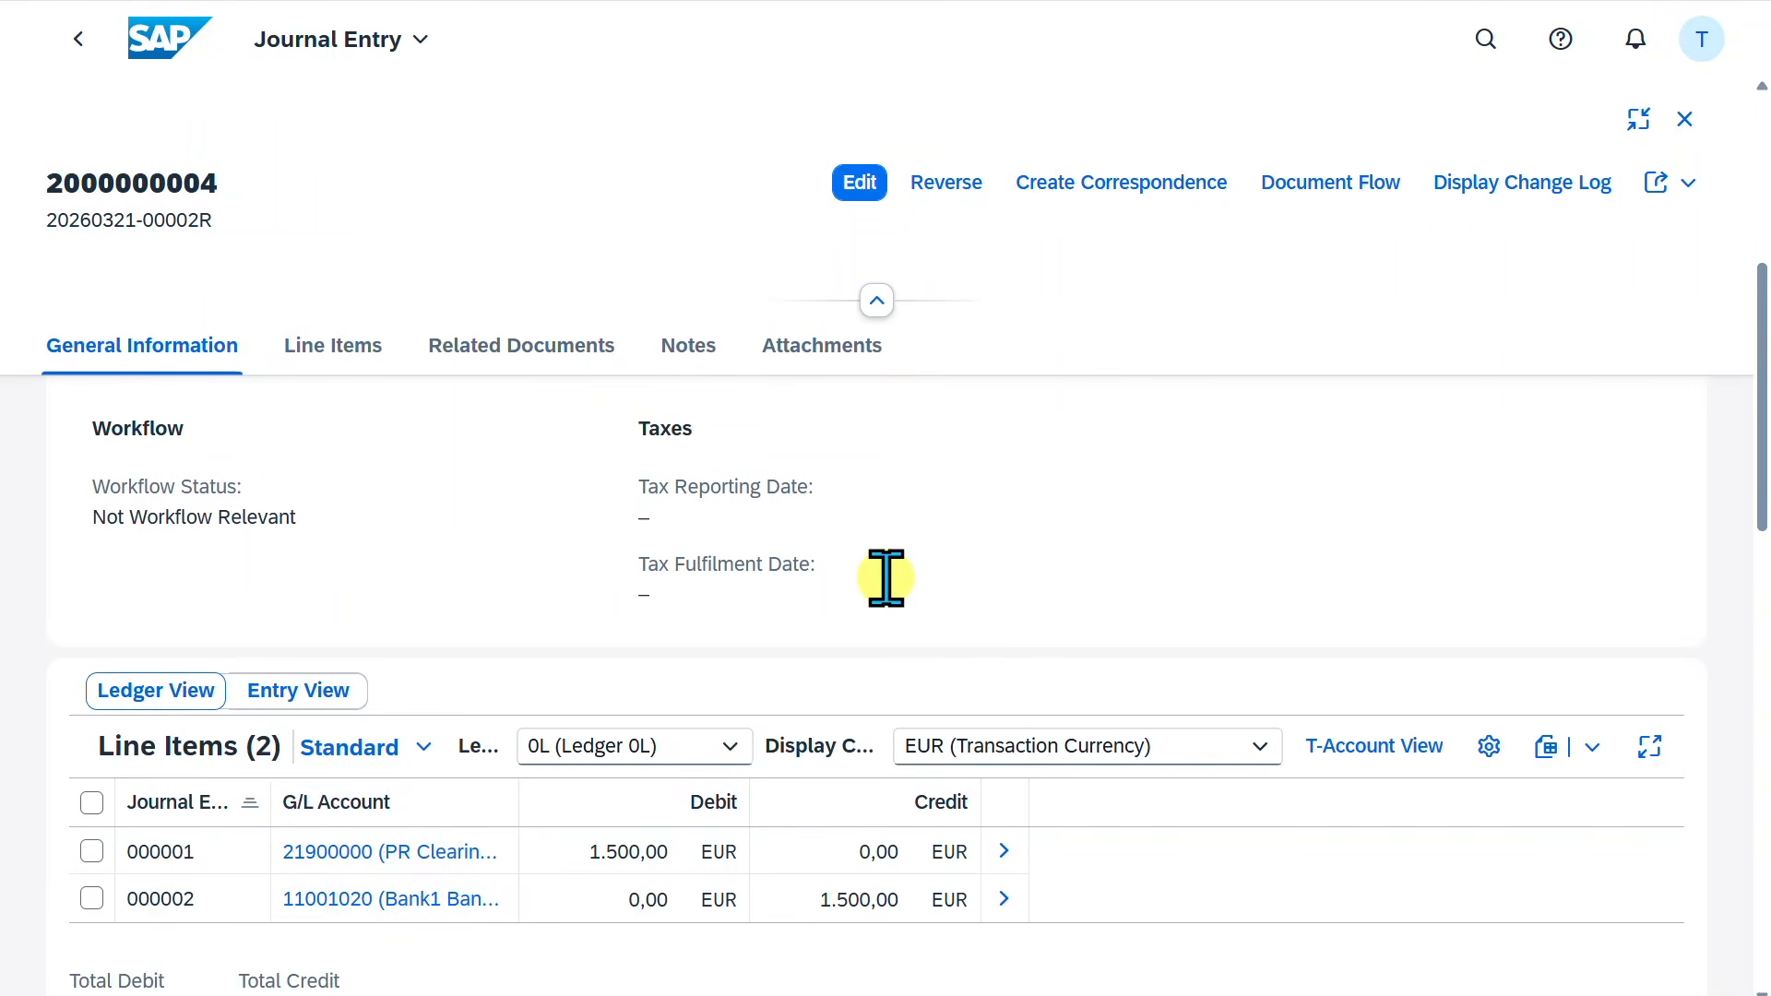
click(77, 41)
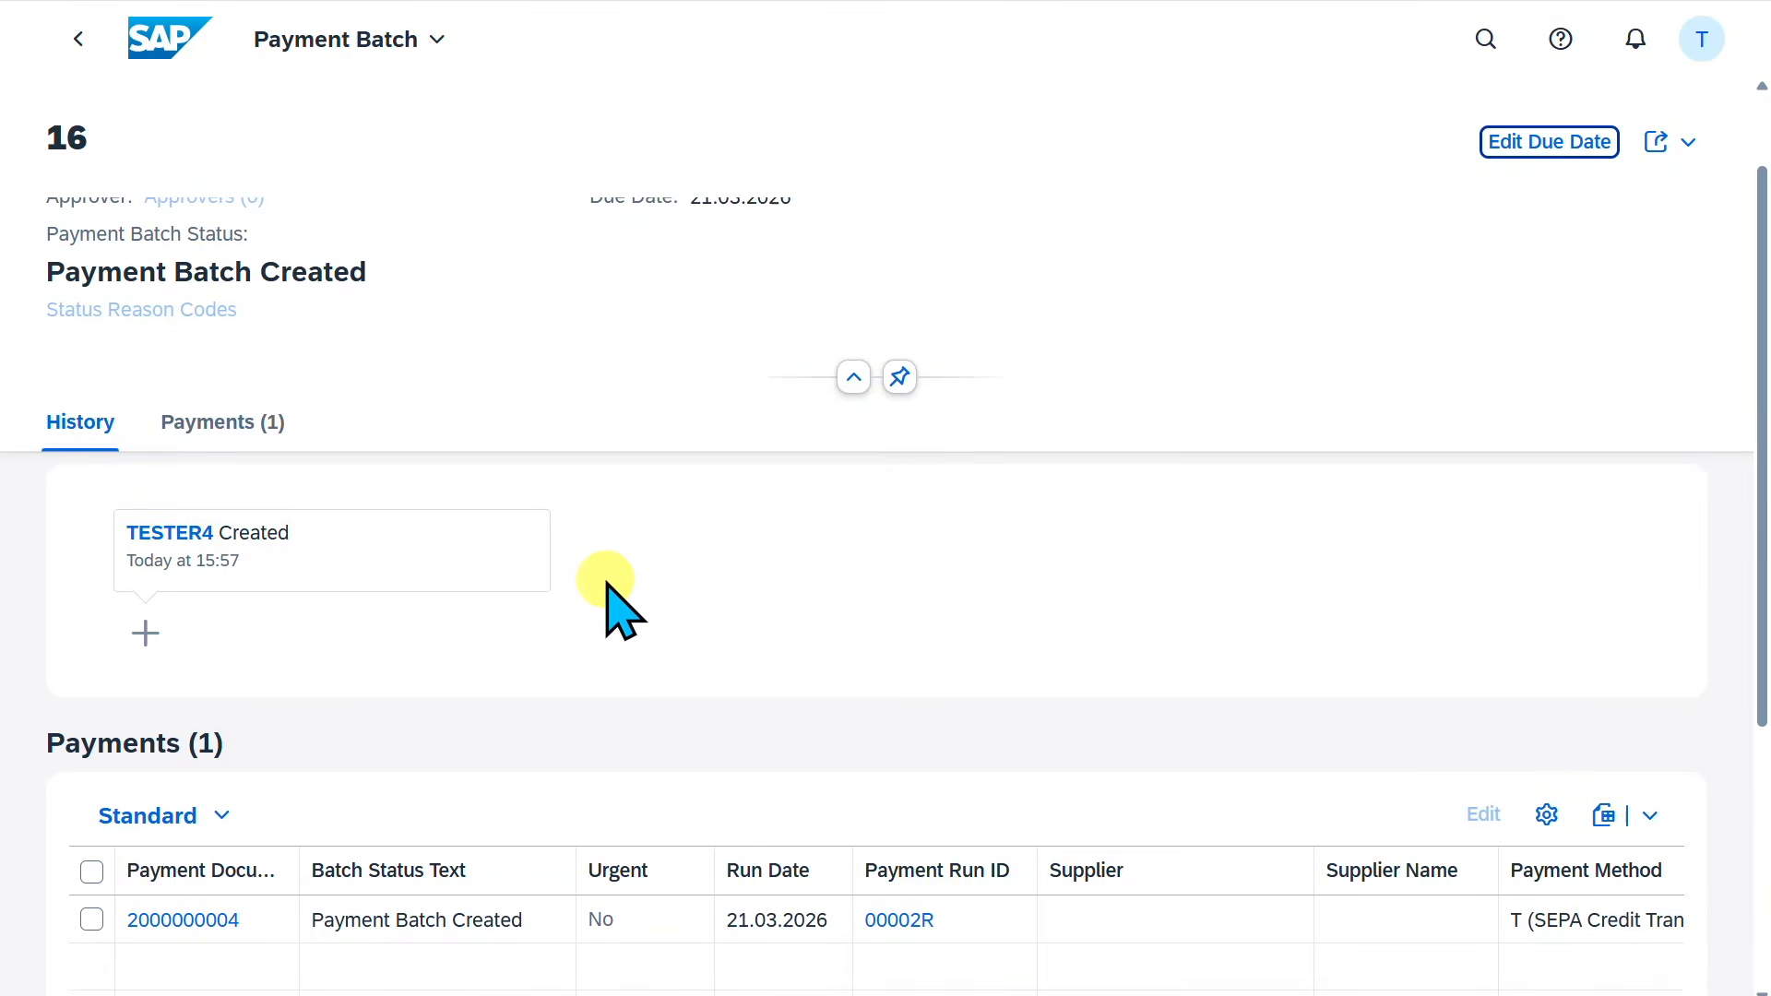
Open payment run 00002R from the batch and go to the DME administration for its payment medium.
click(900, 919)
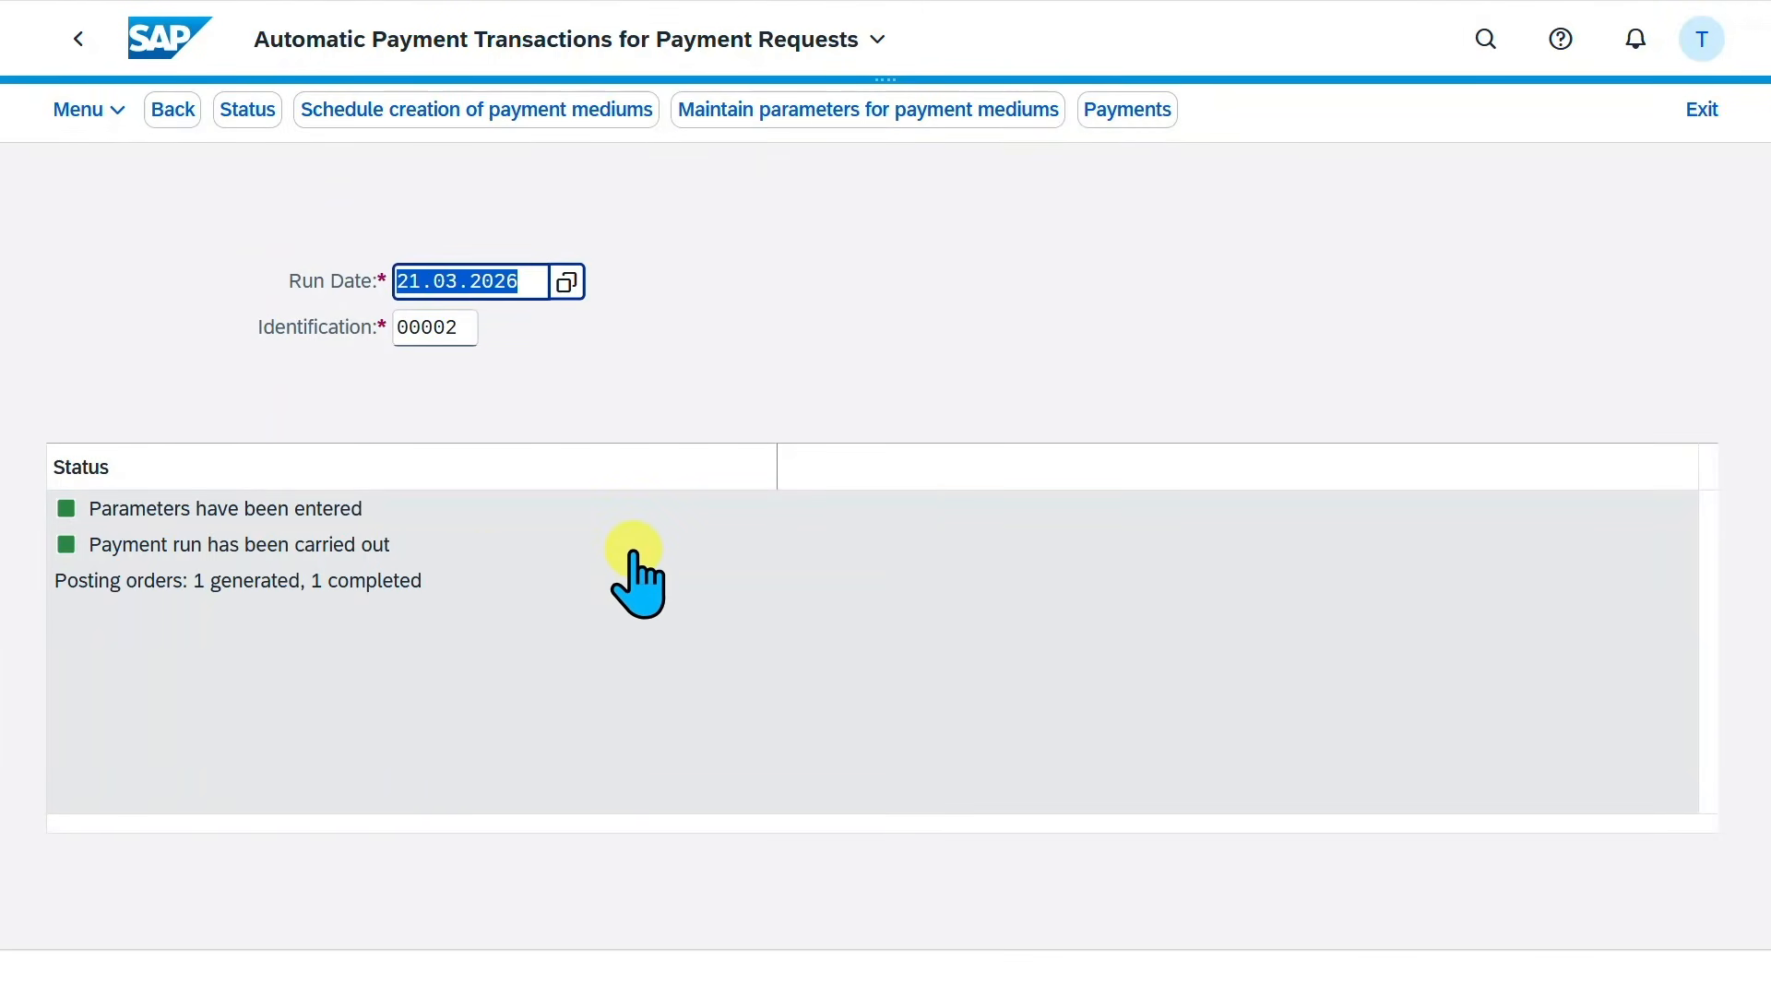
click(99, 108)
click(117, 288)
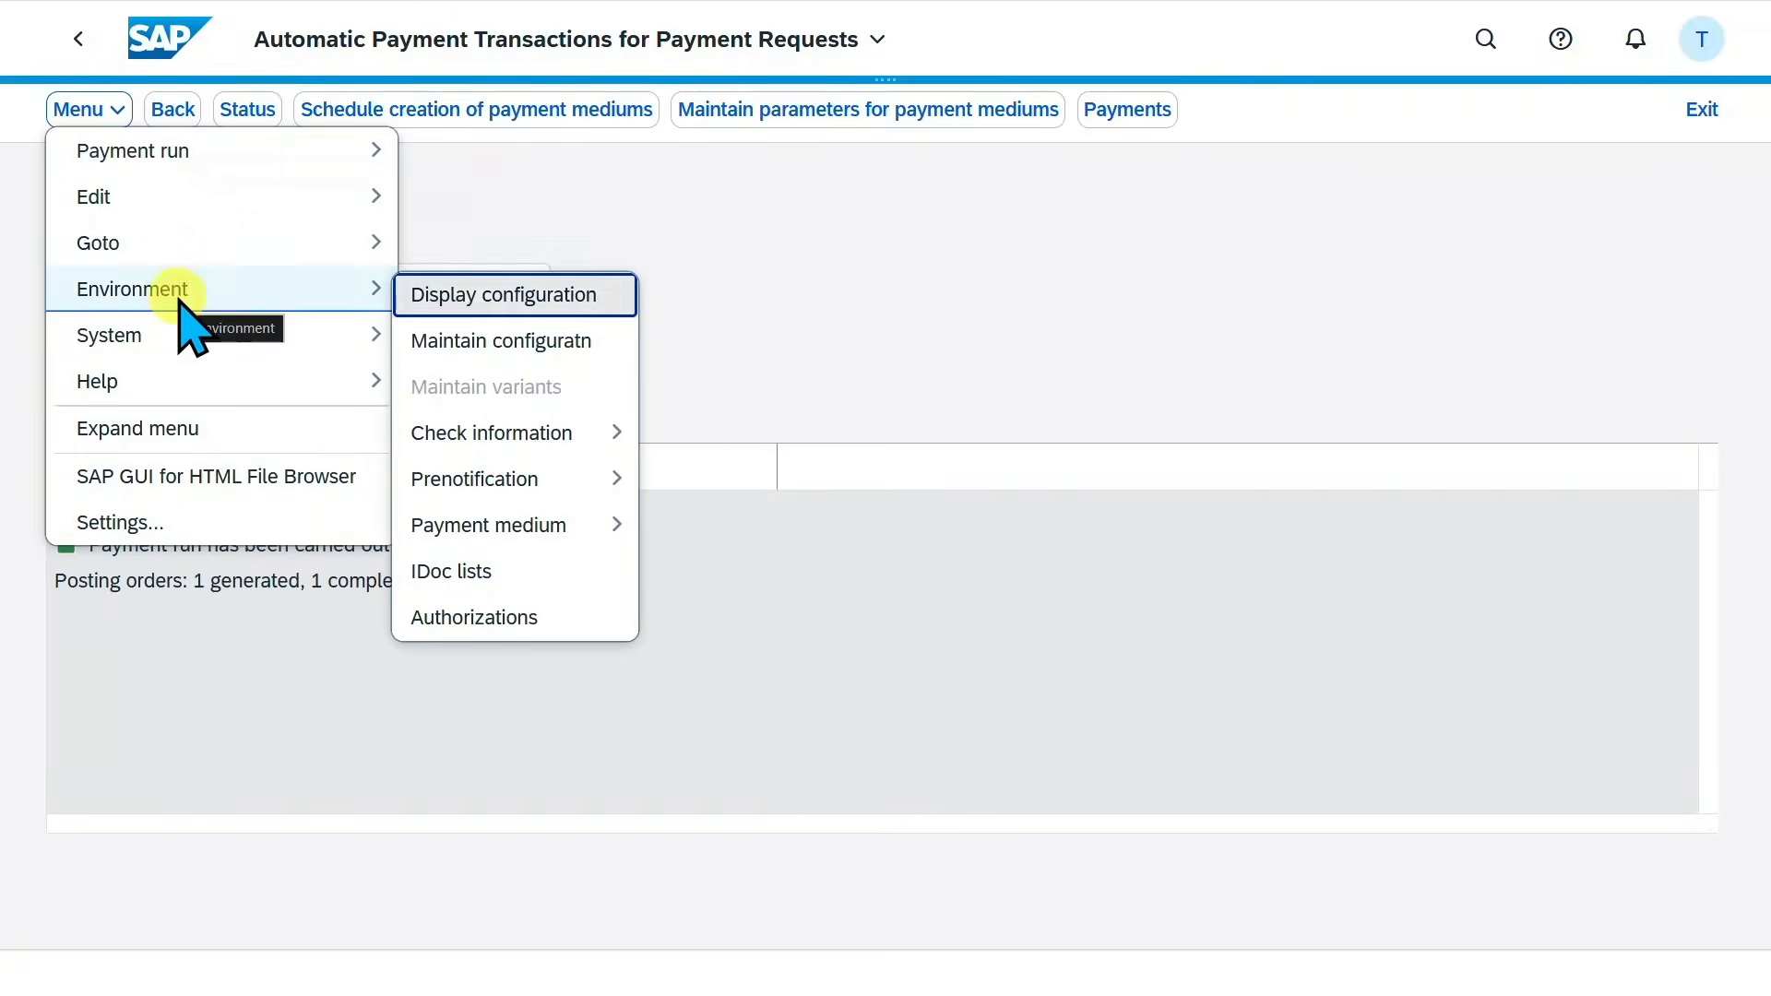
click(483, 525)
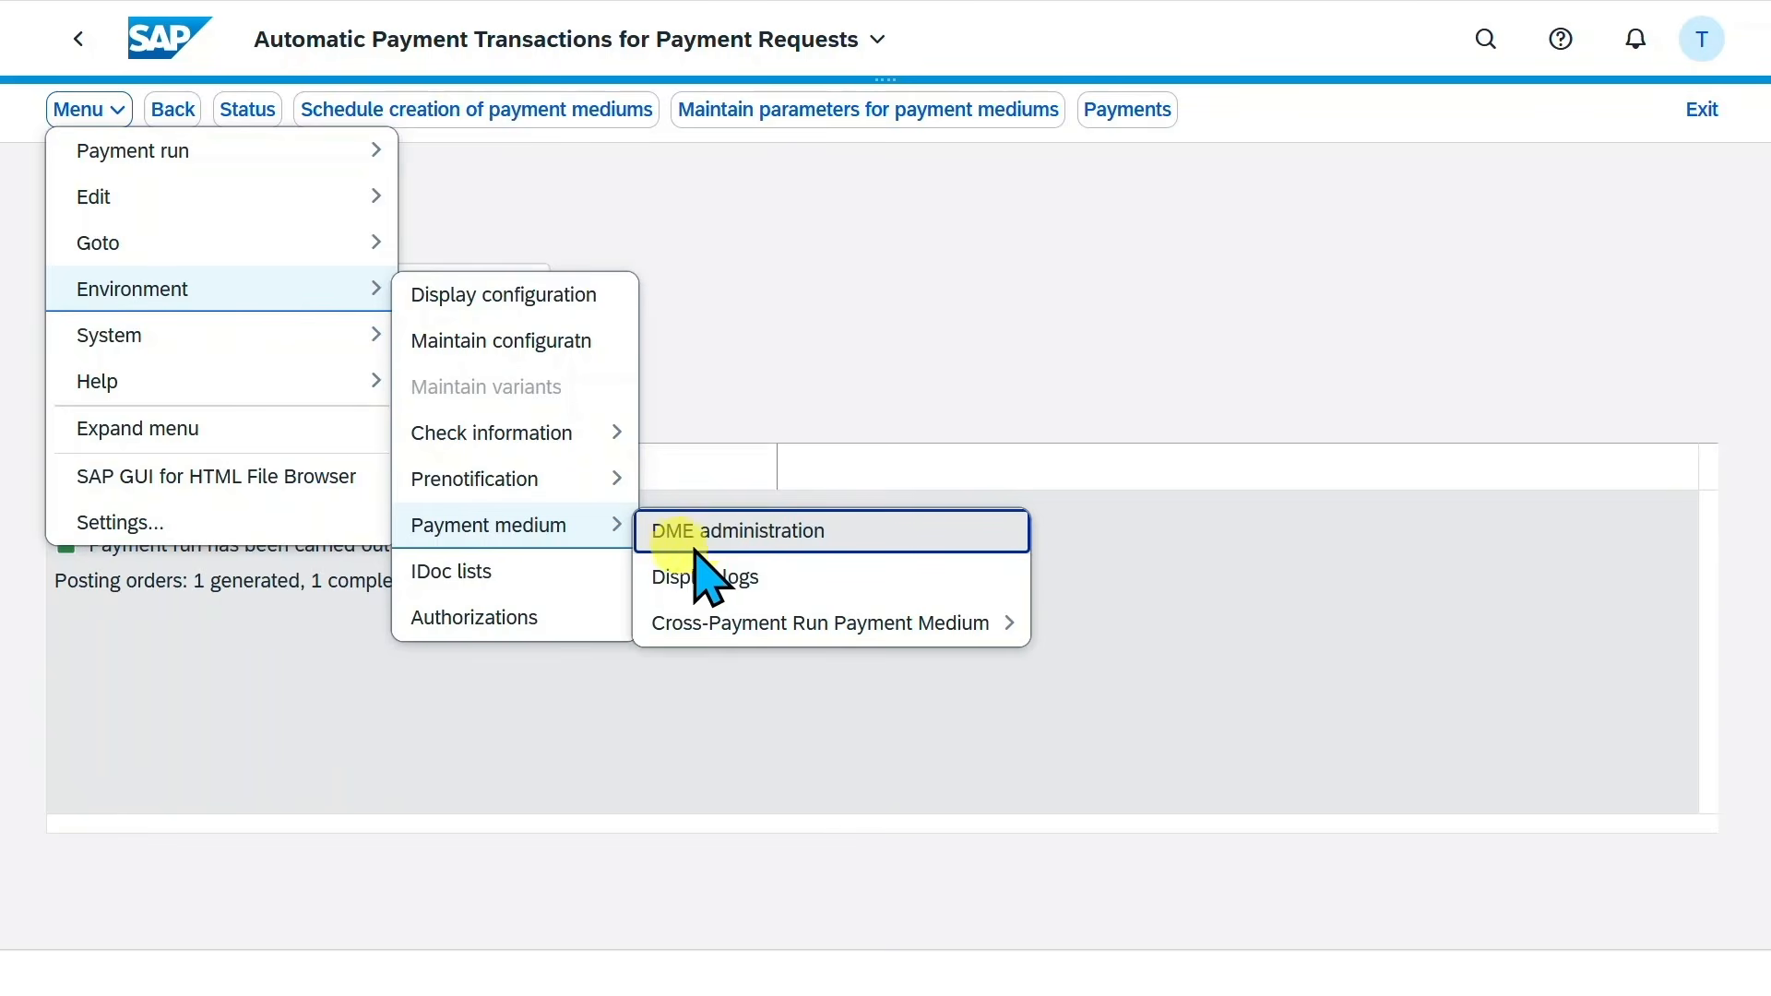
click(771, 528)
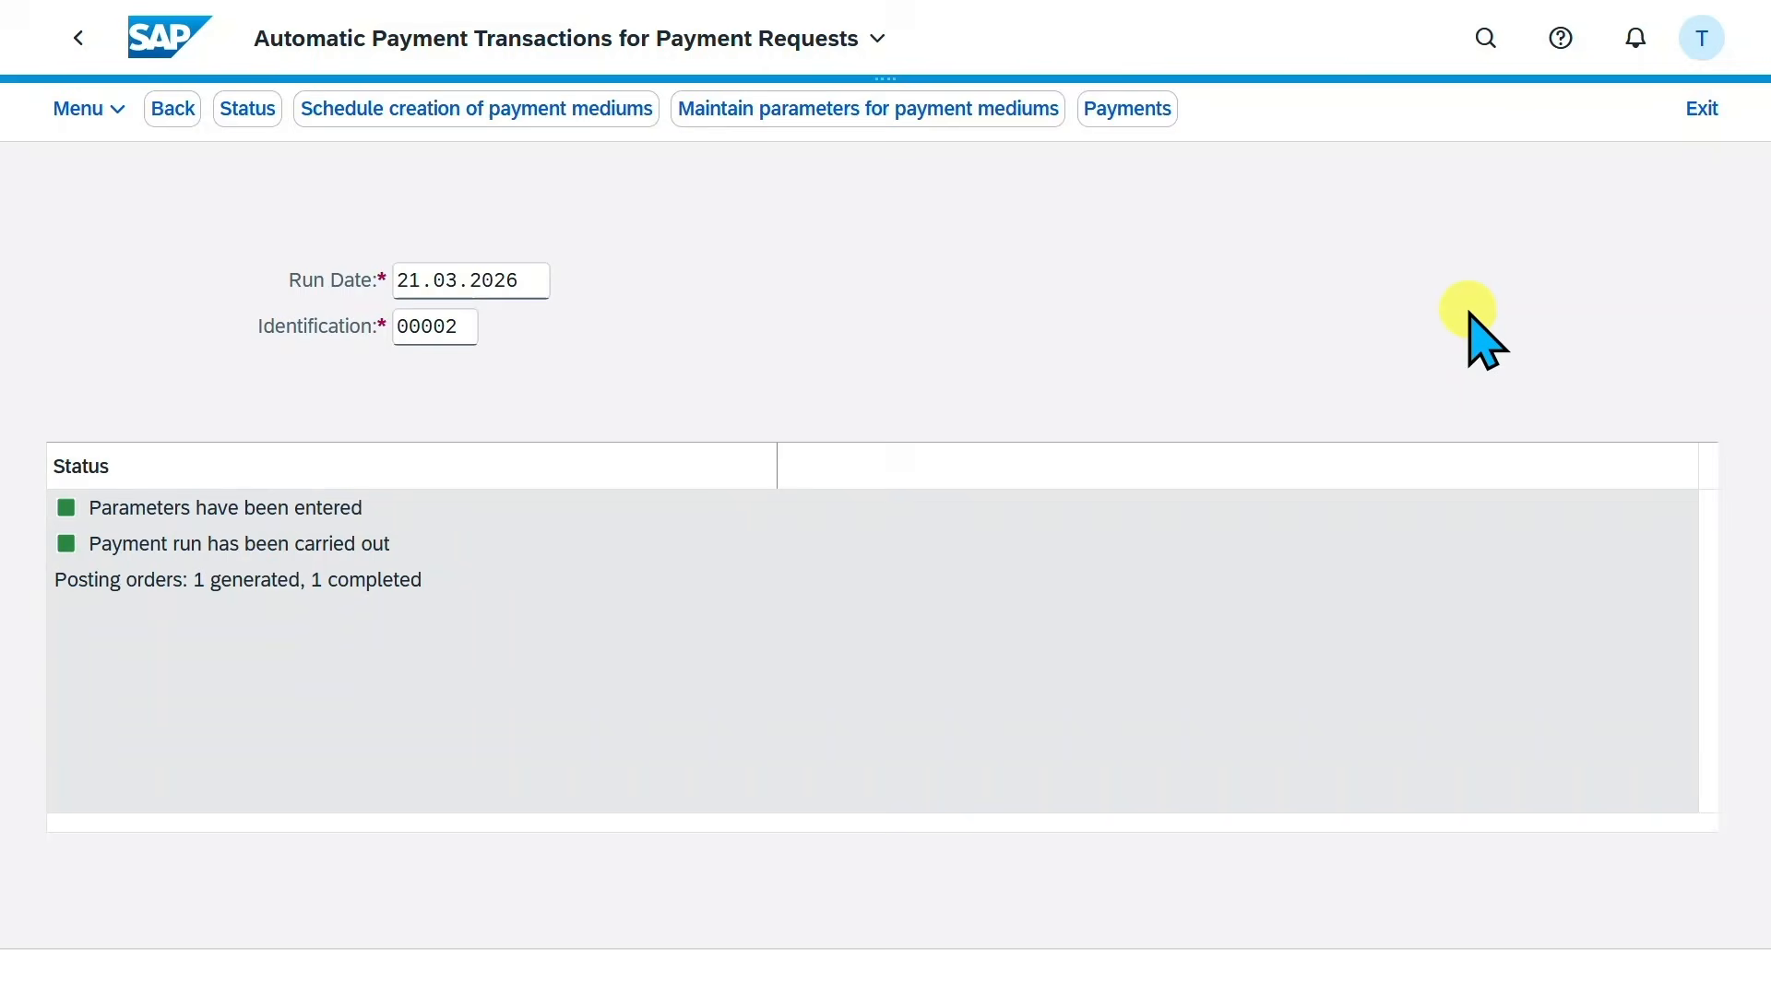
Search for "process fre", open the Process Free Form Payments app and display payment request 66.
click(1480, 39)
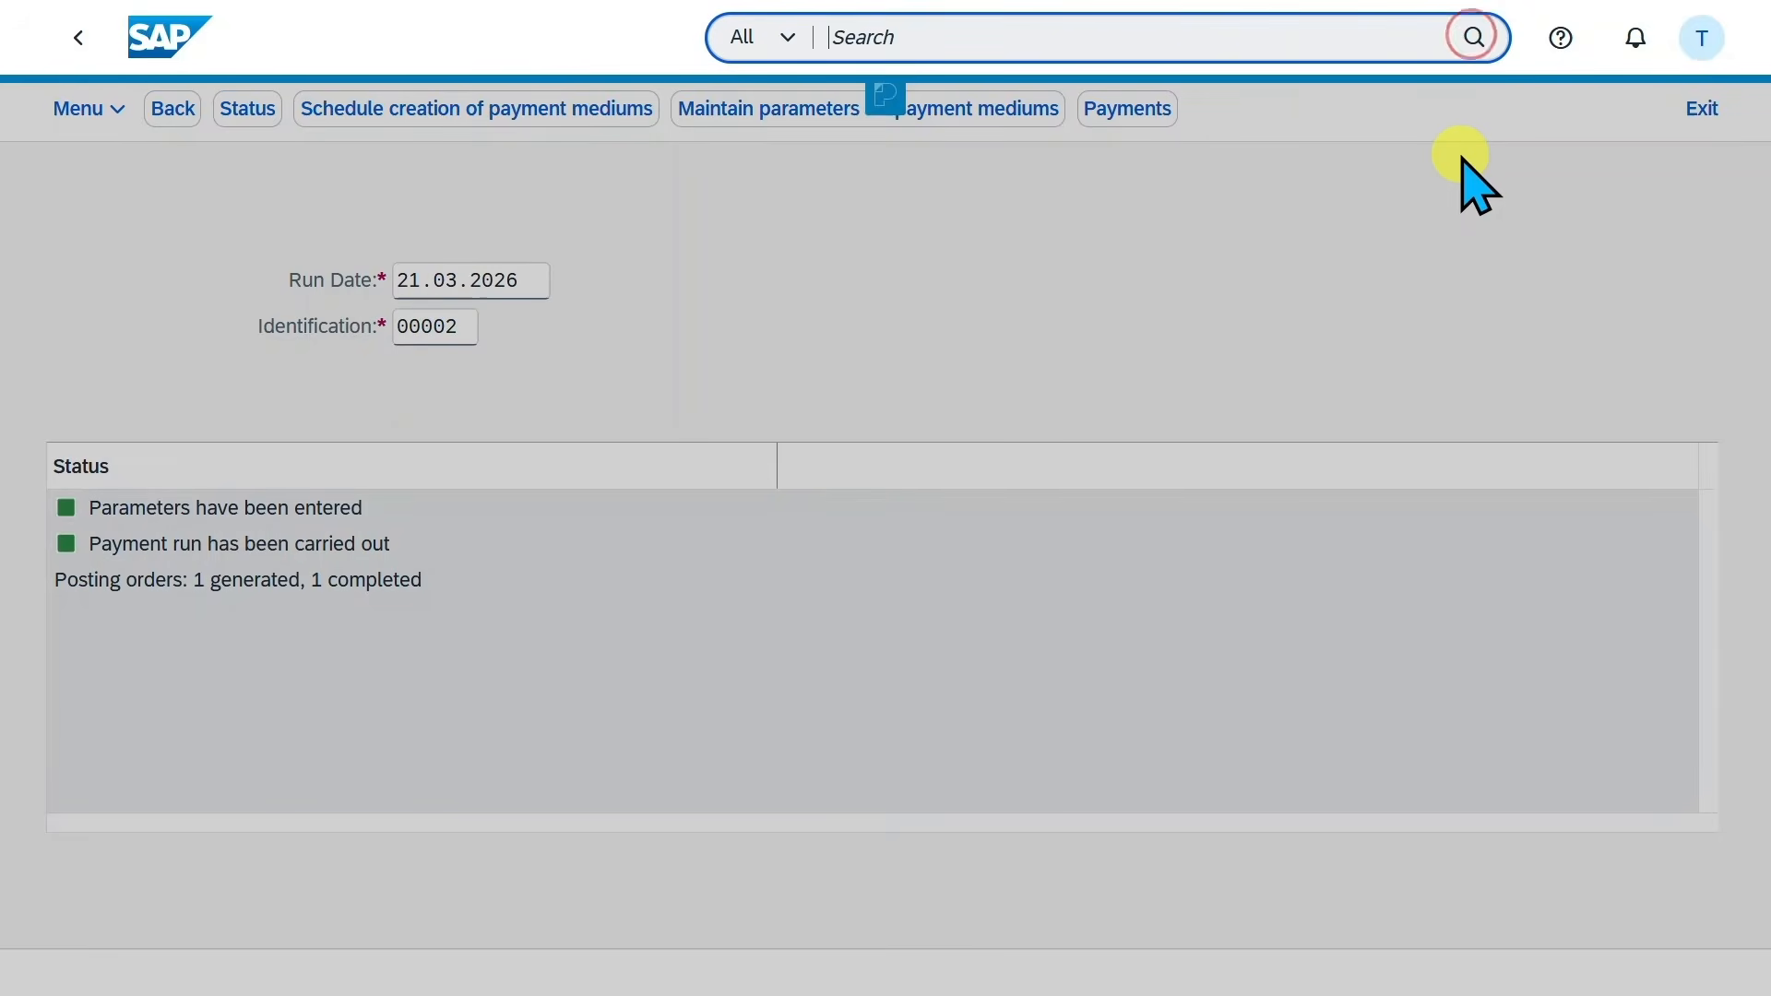
text(process f)
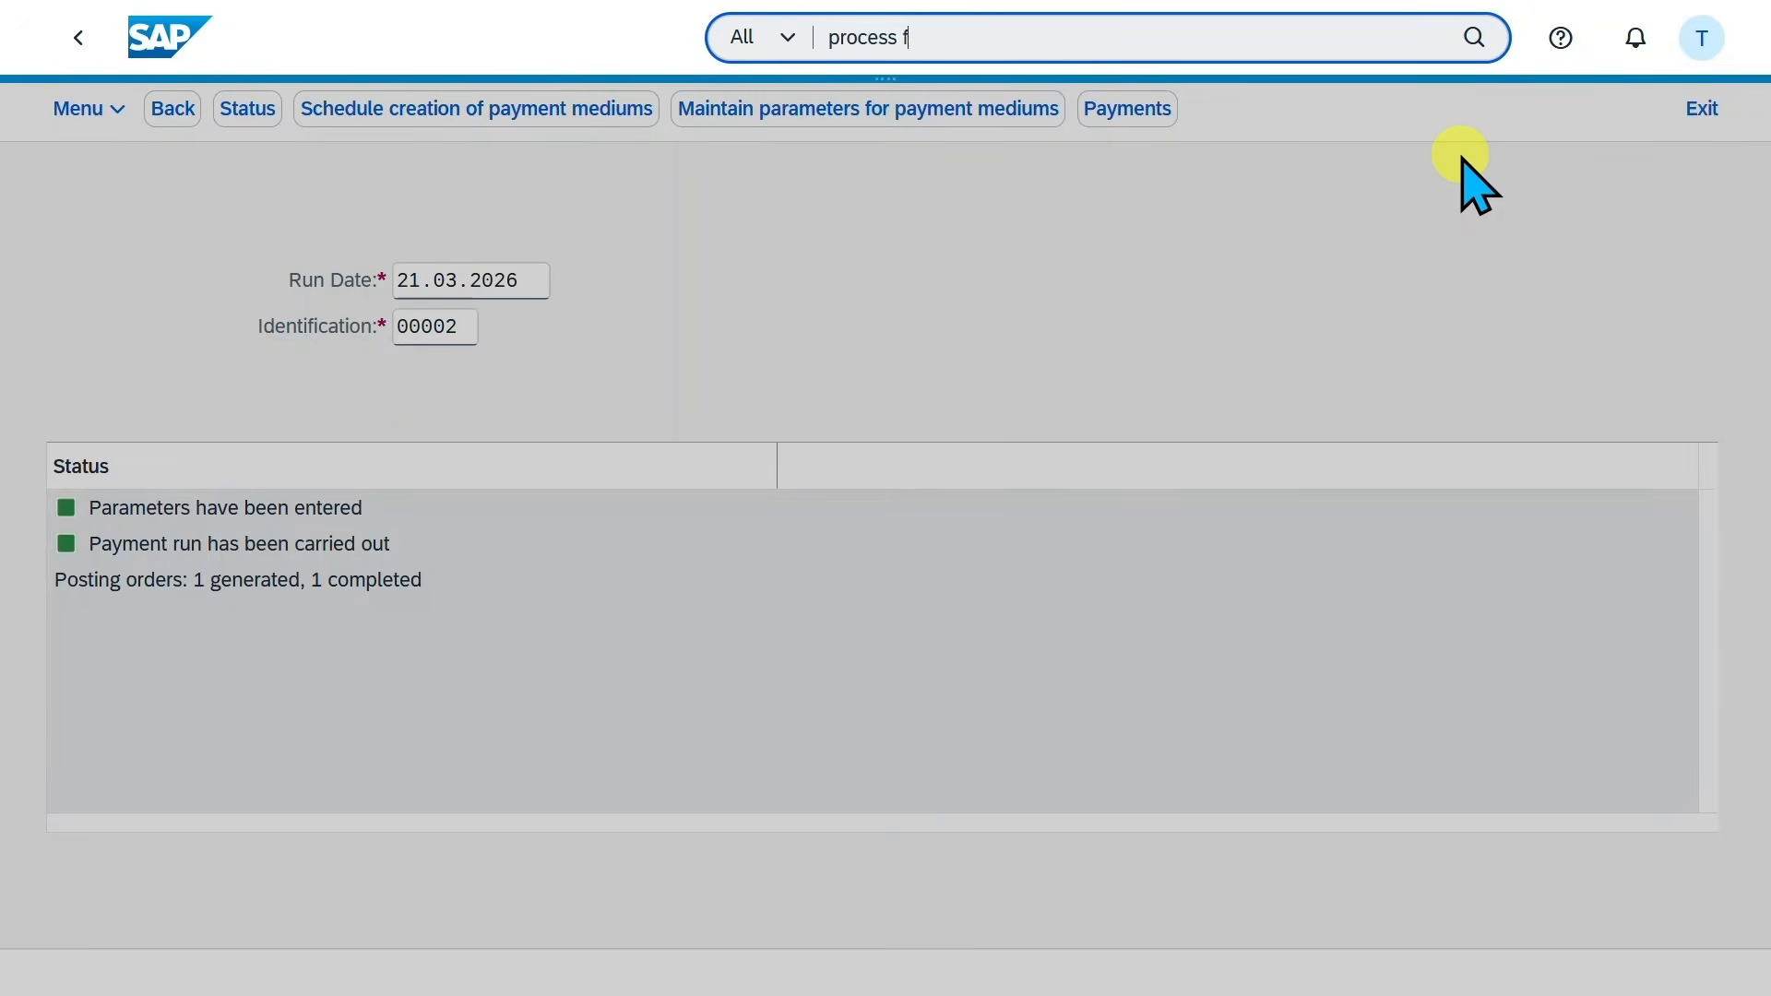
text(re)
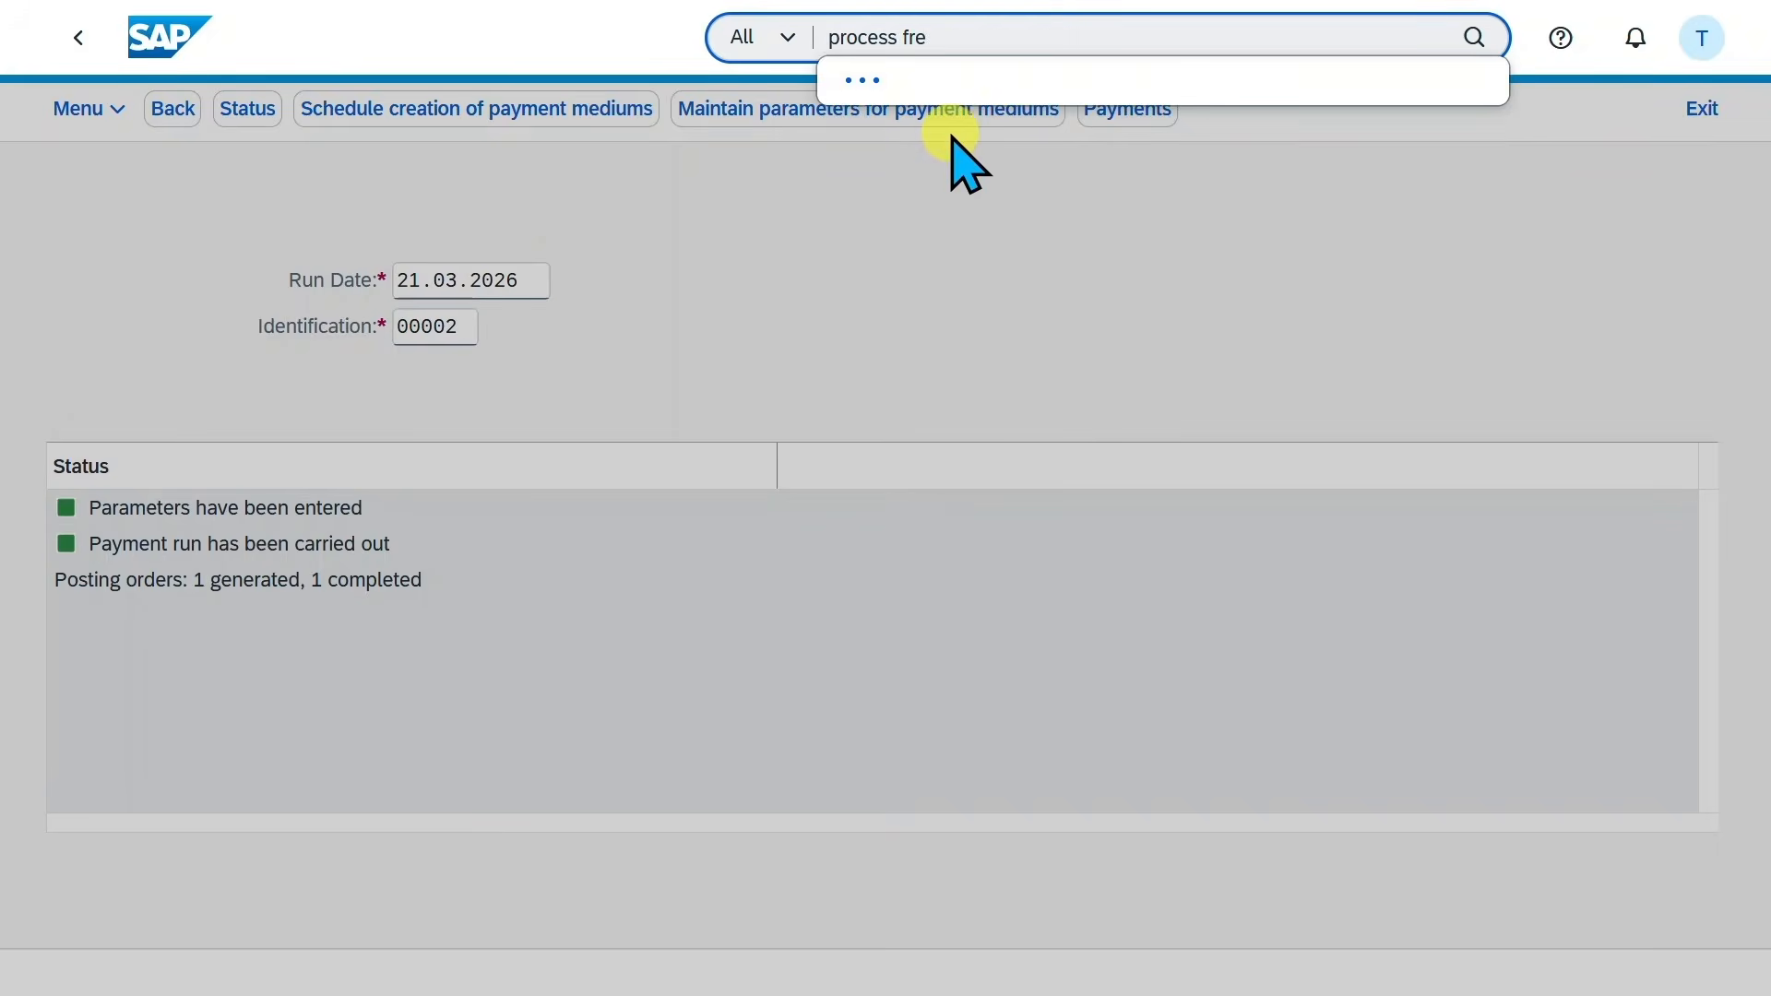
click(933, 178)
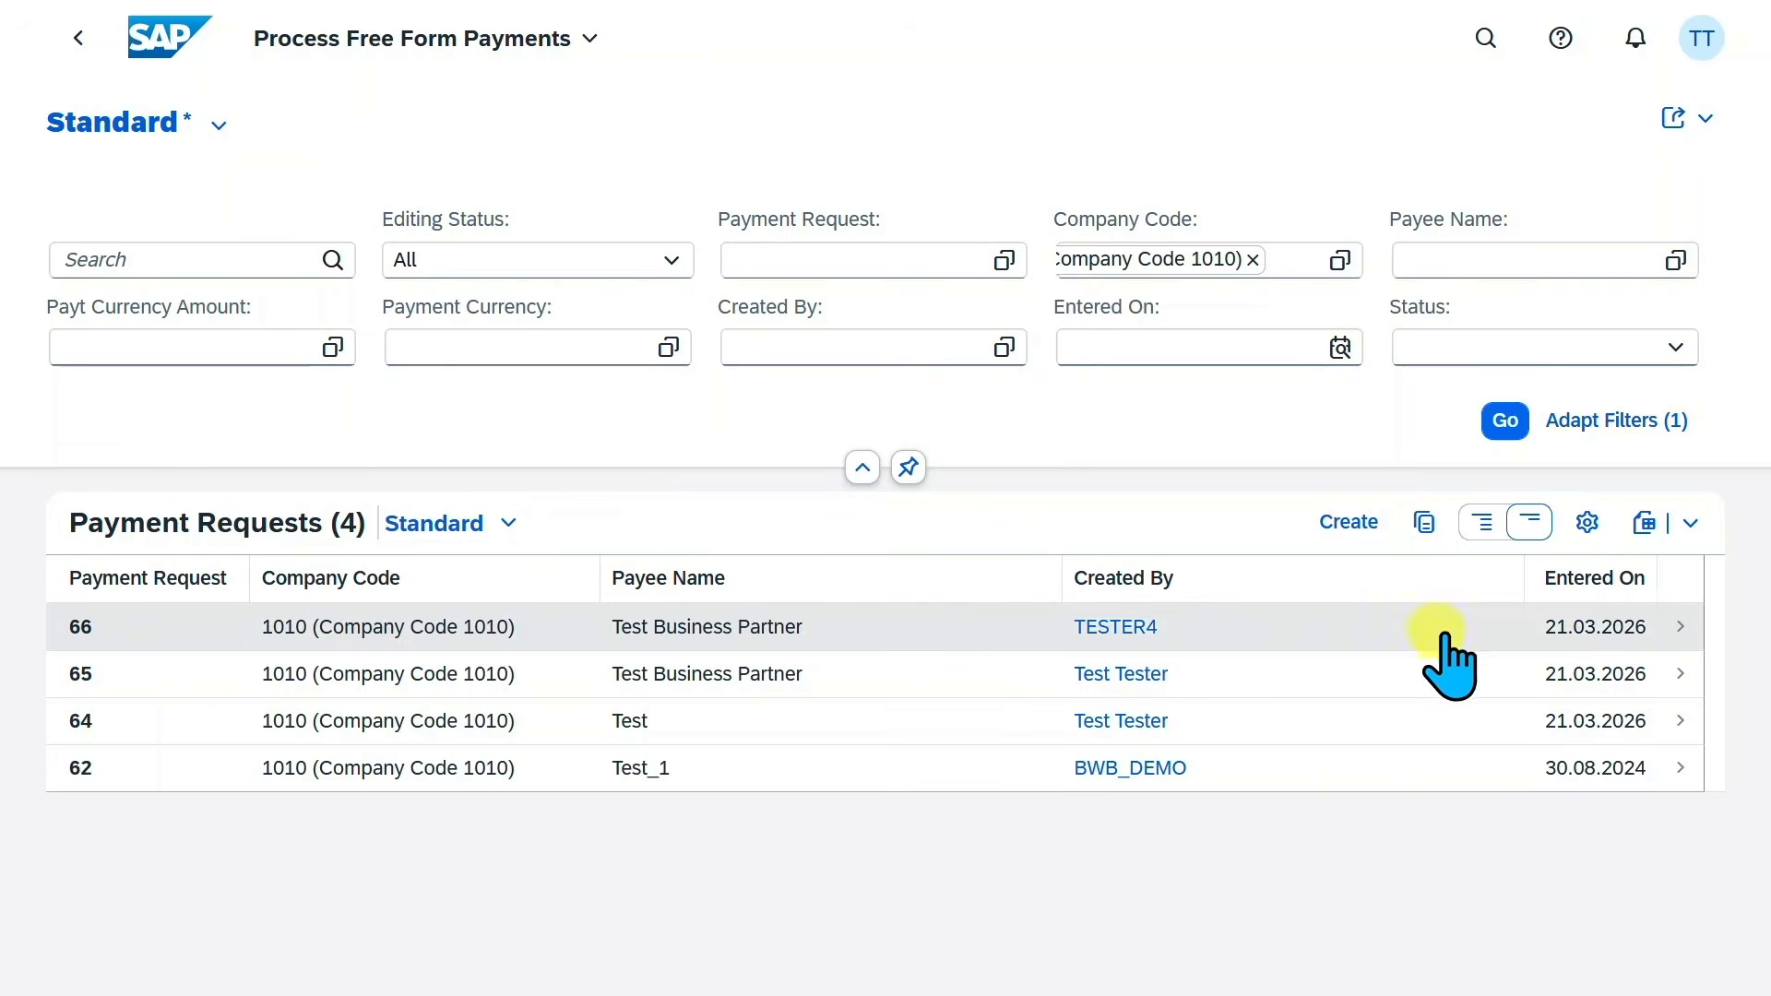
click(1679, 641)
Reverse payment request 66 with reversal reason 01 (Wrong posting) and close the message list.
click(1684, 968)
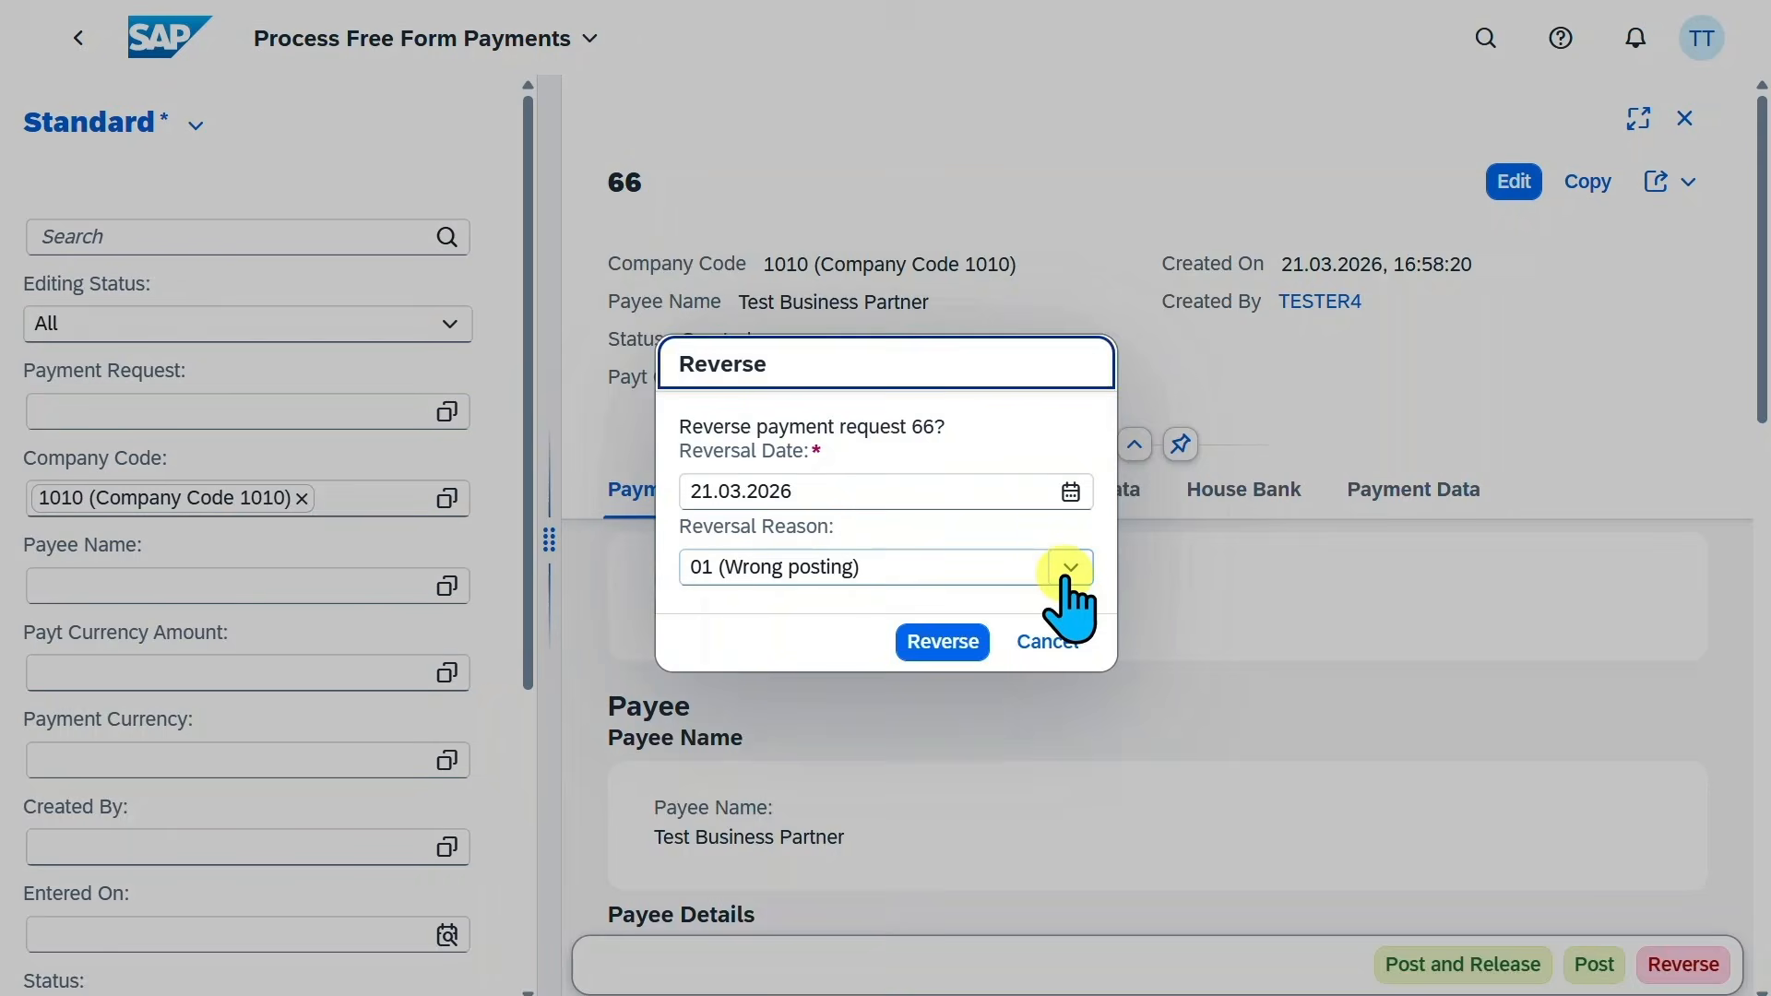
click(1066, 569)
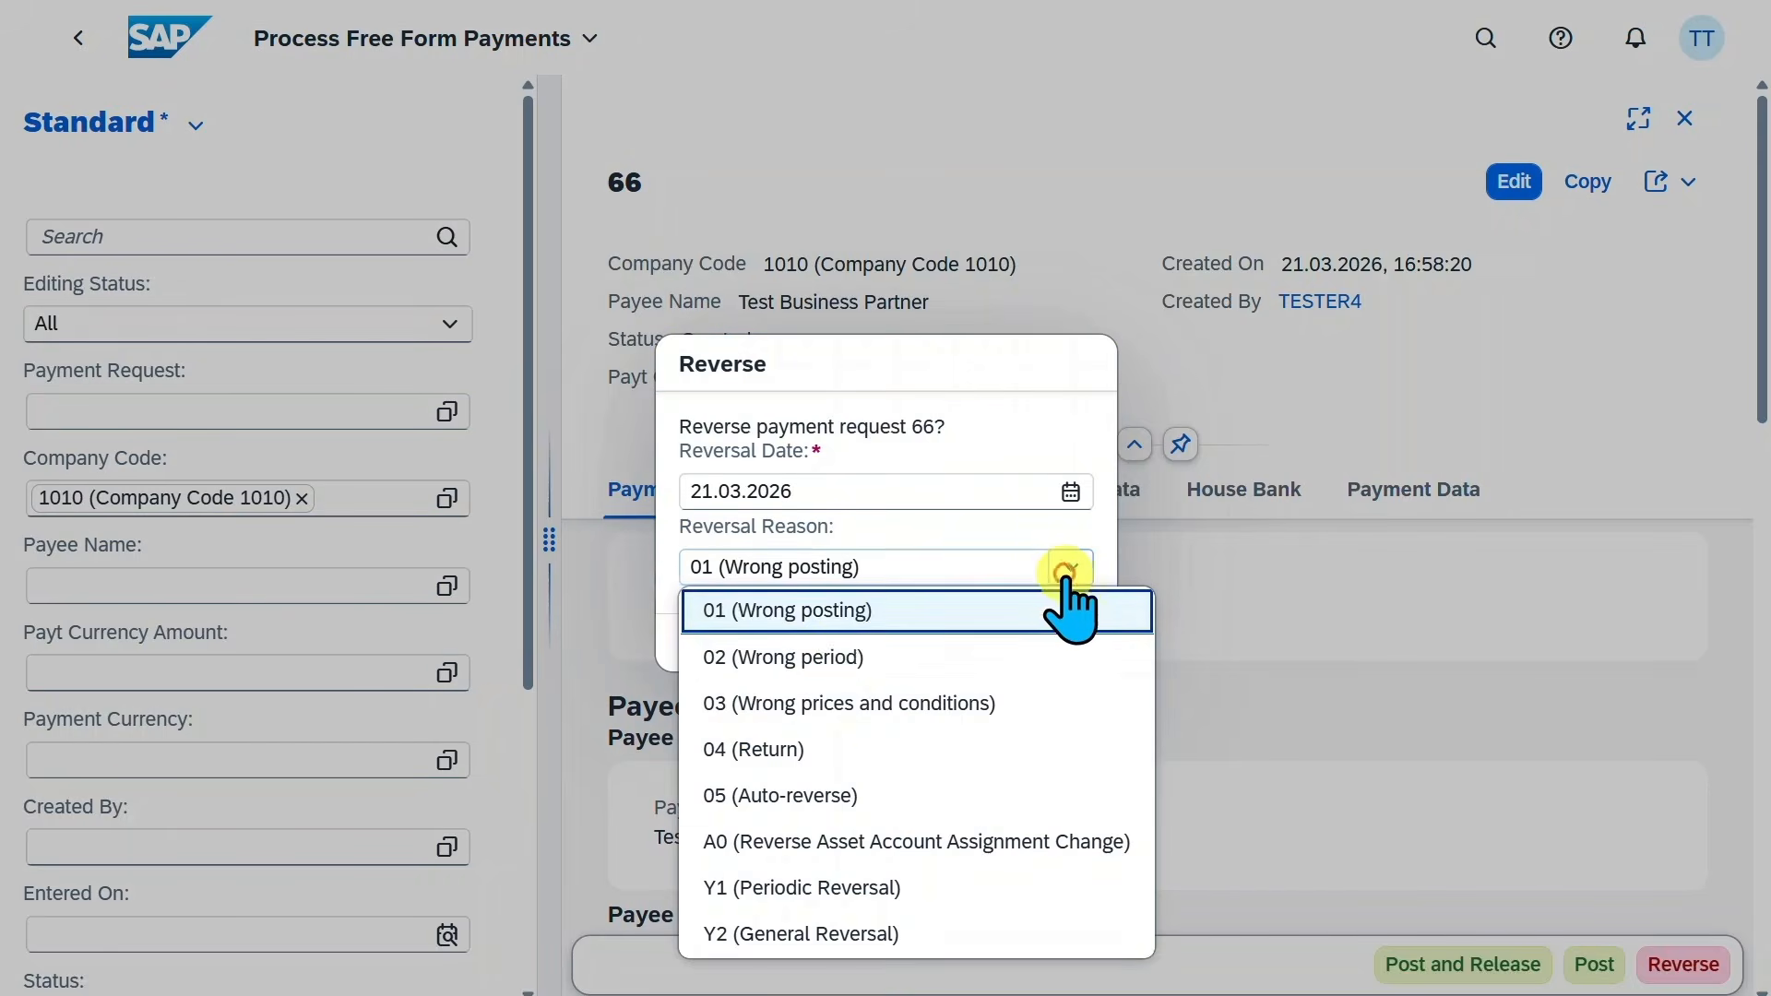
click(835, 608)
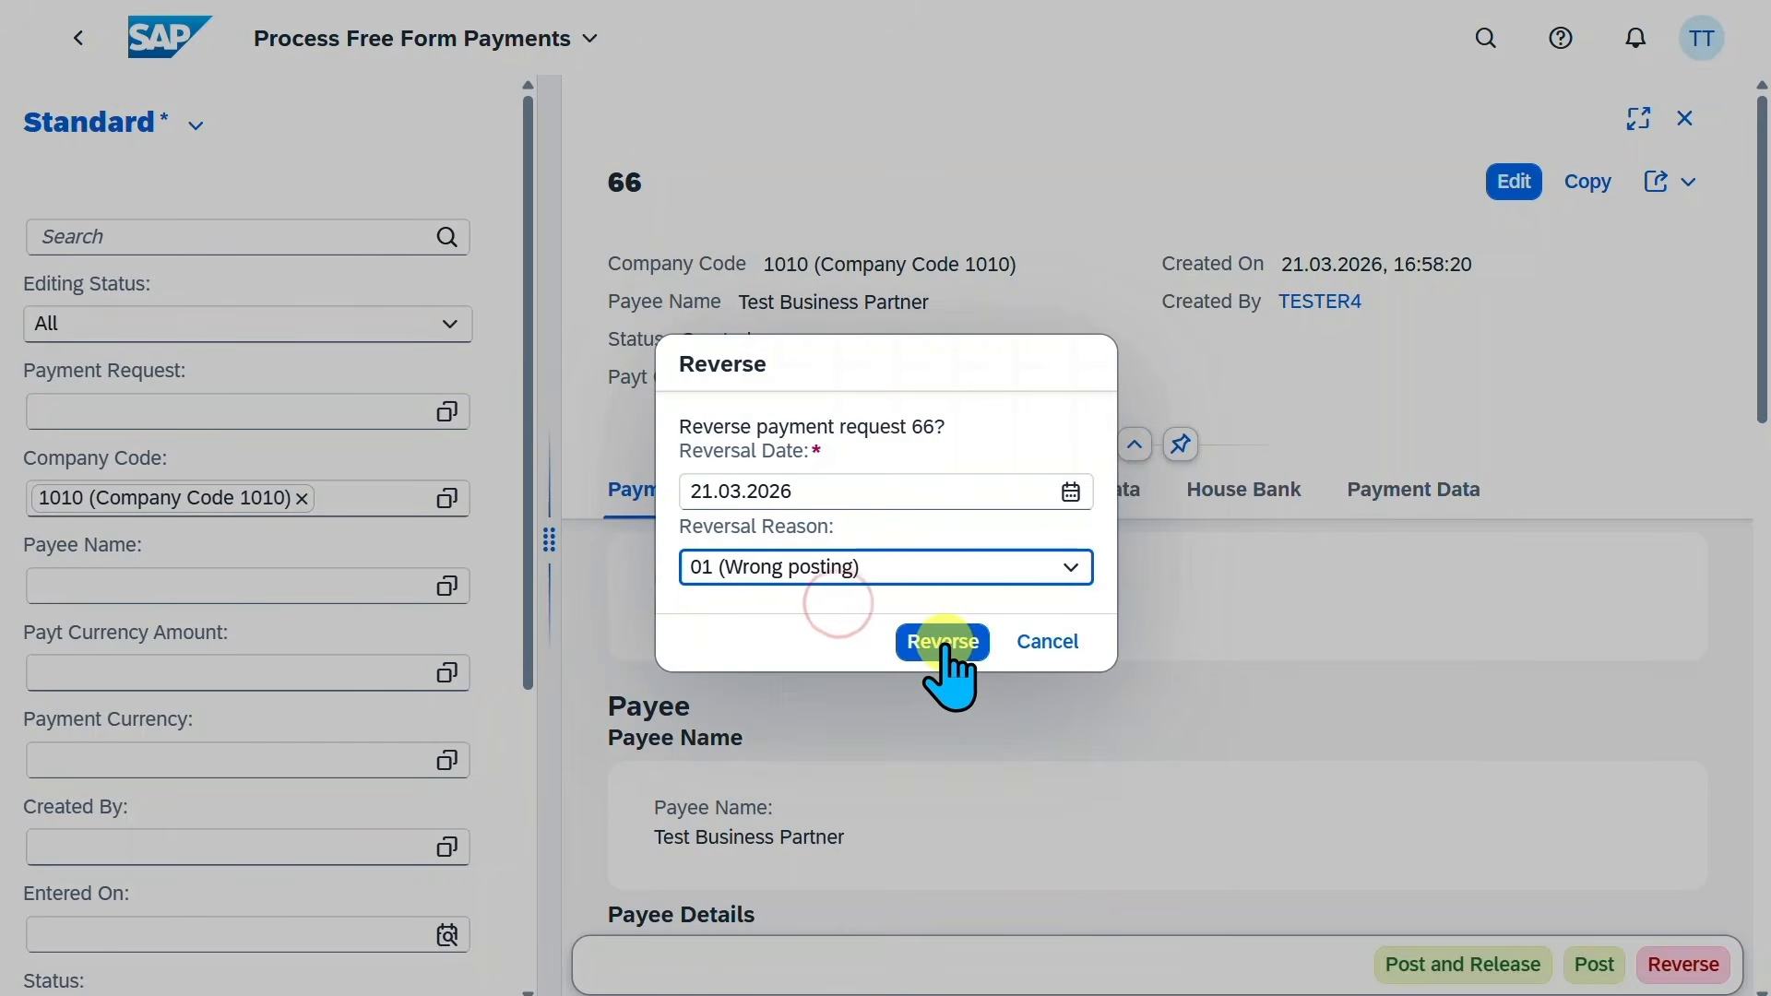
click(943, 641)
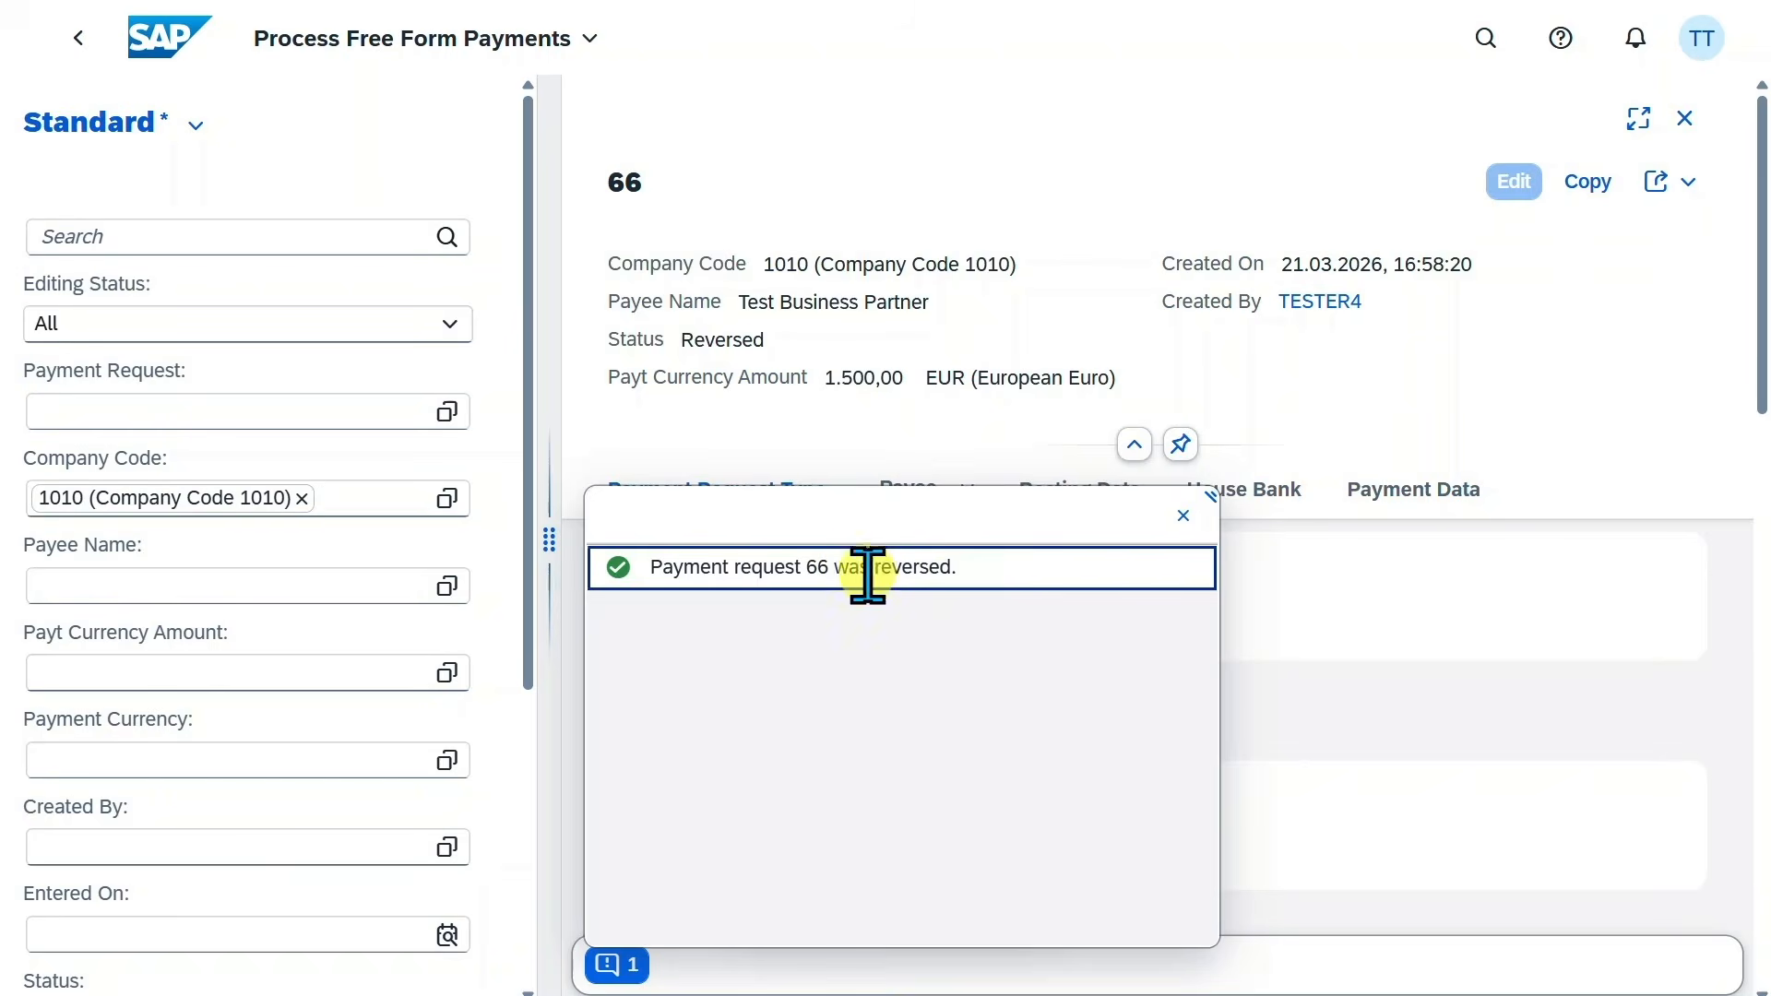
click(1181, 515)
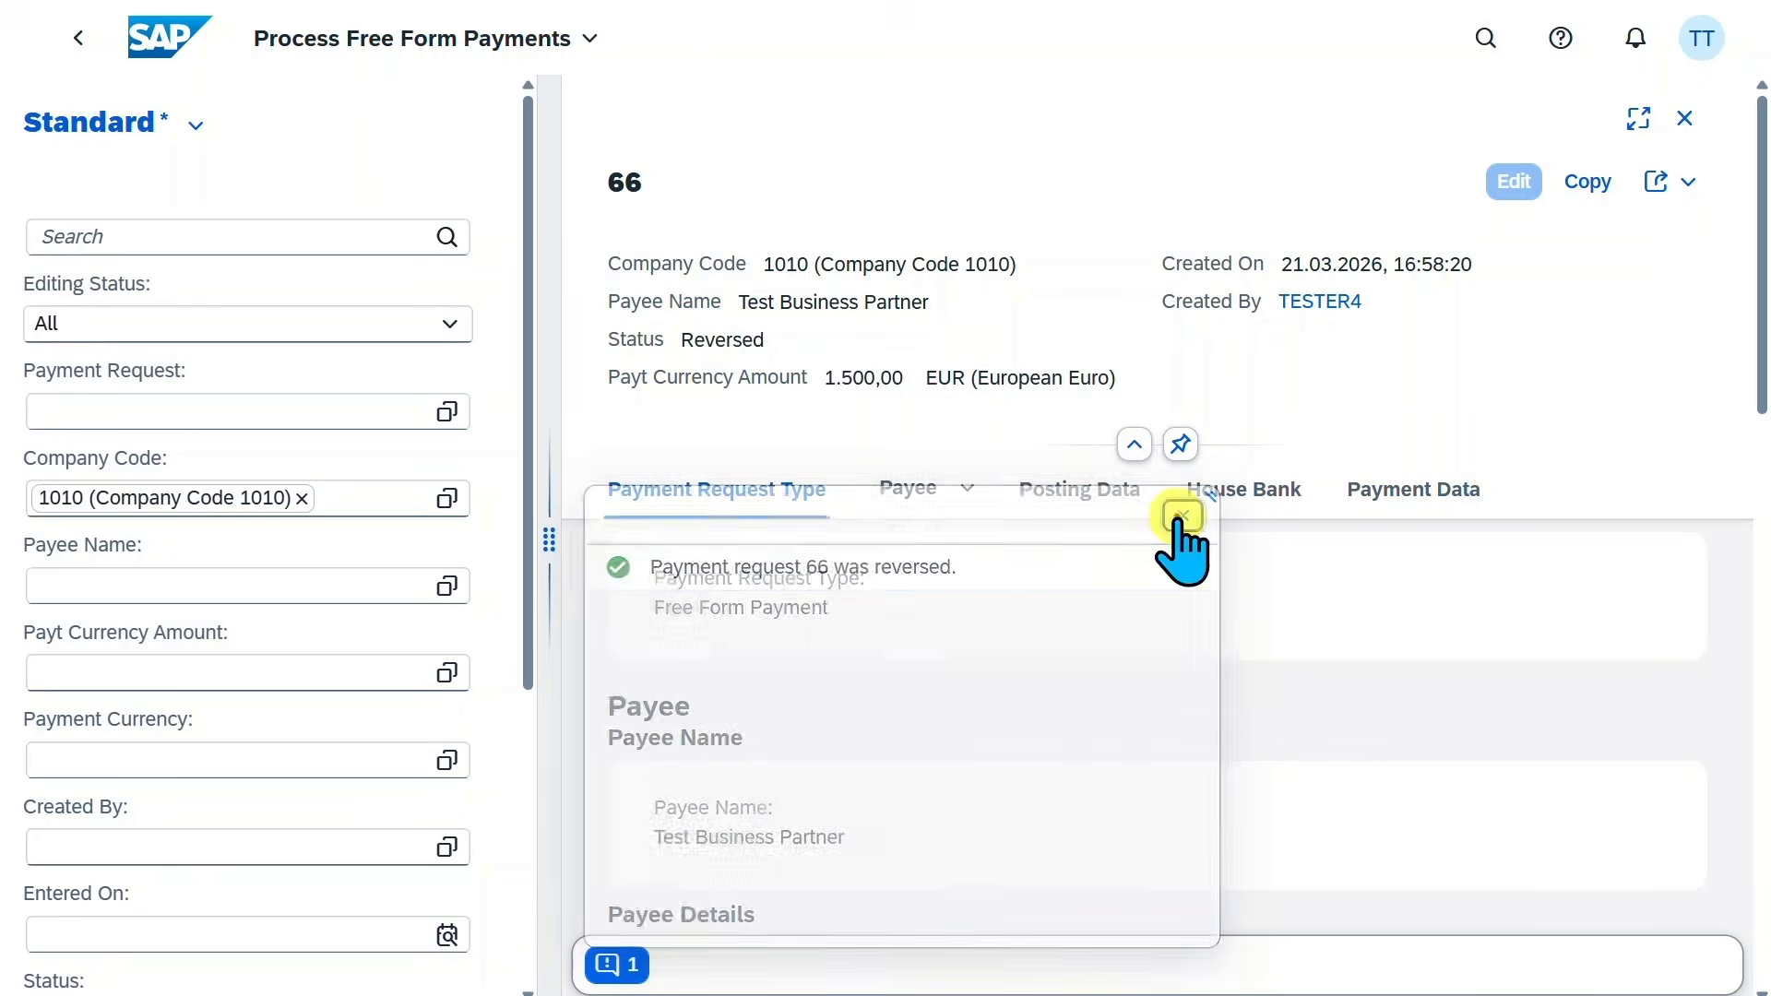
Examine the posting data of payment request 66, including its clearing journal entry, and the house bank details.
click(76, 38)
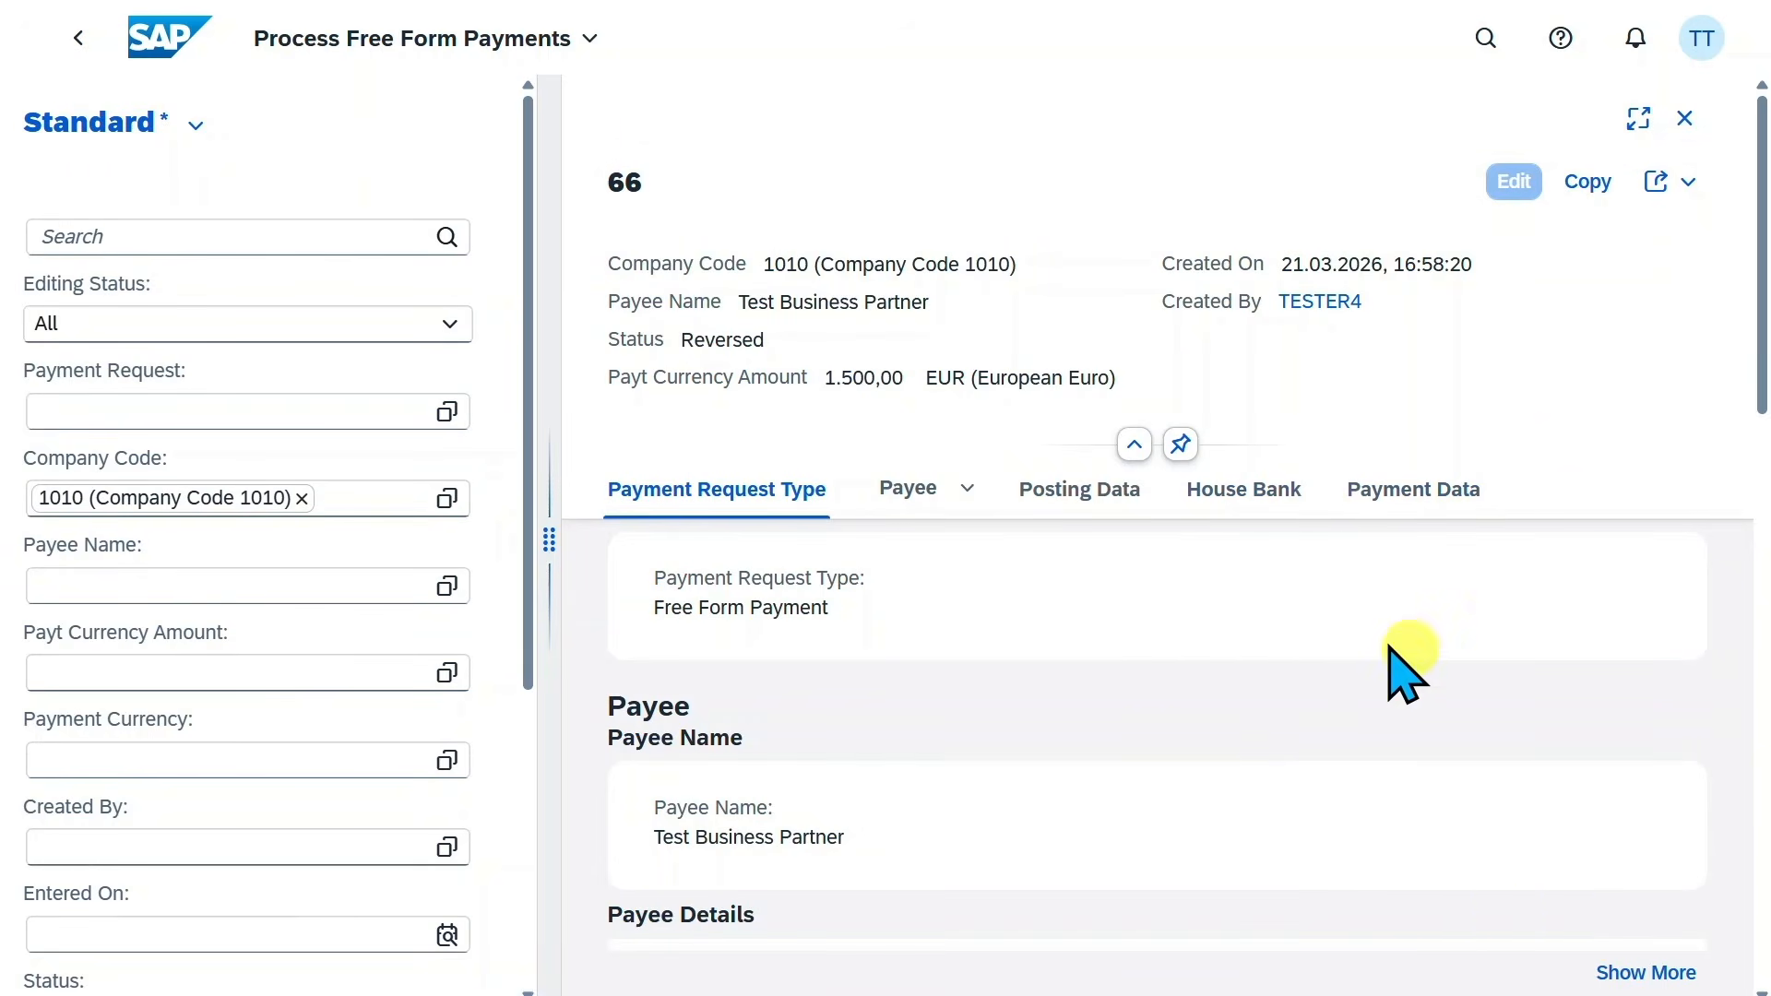
scroll(1232, 590, down, 5)
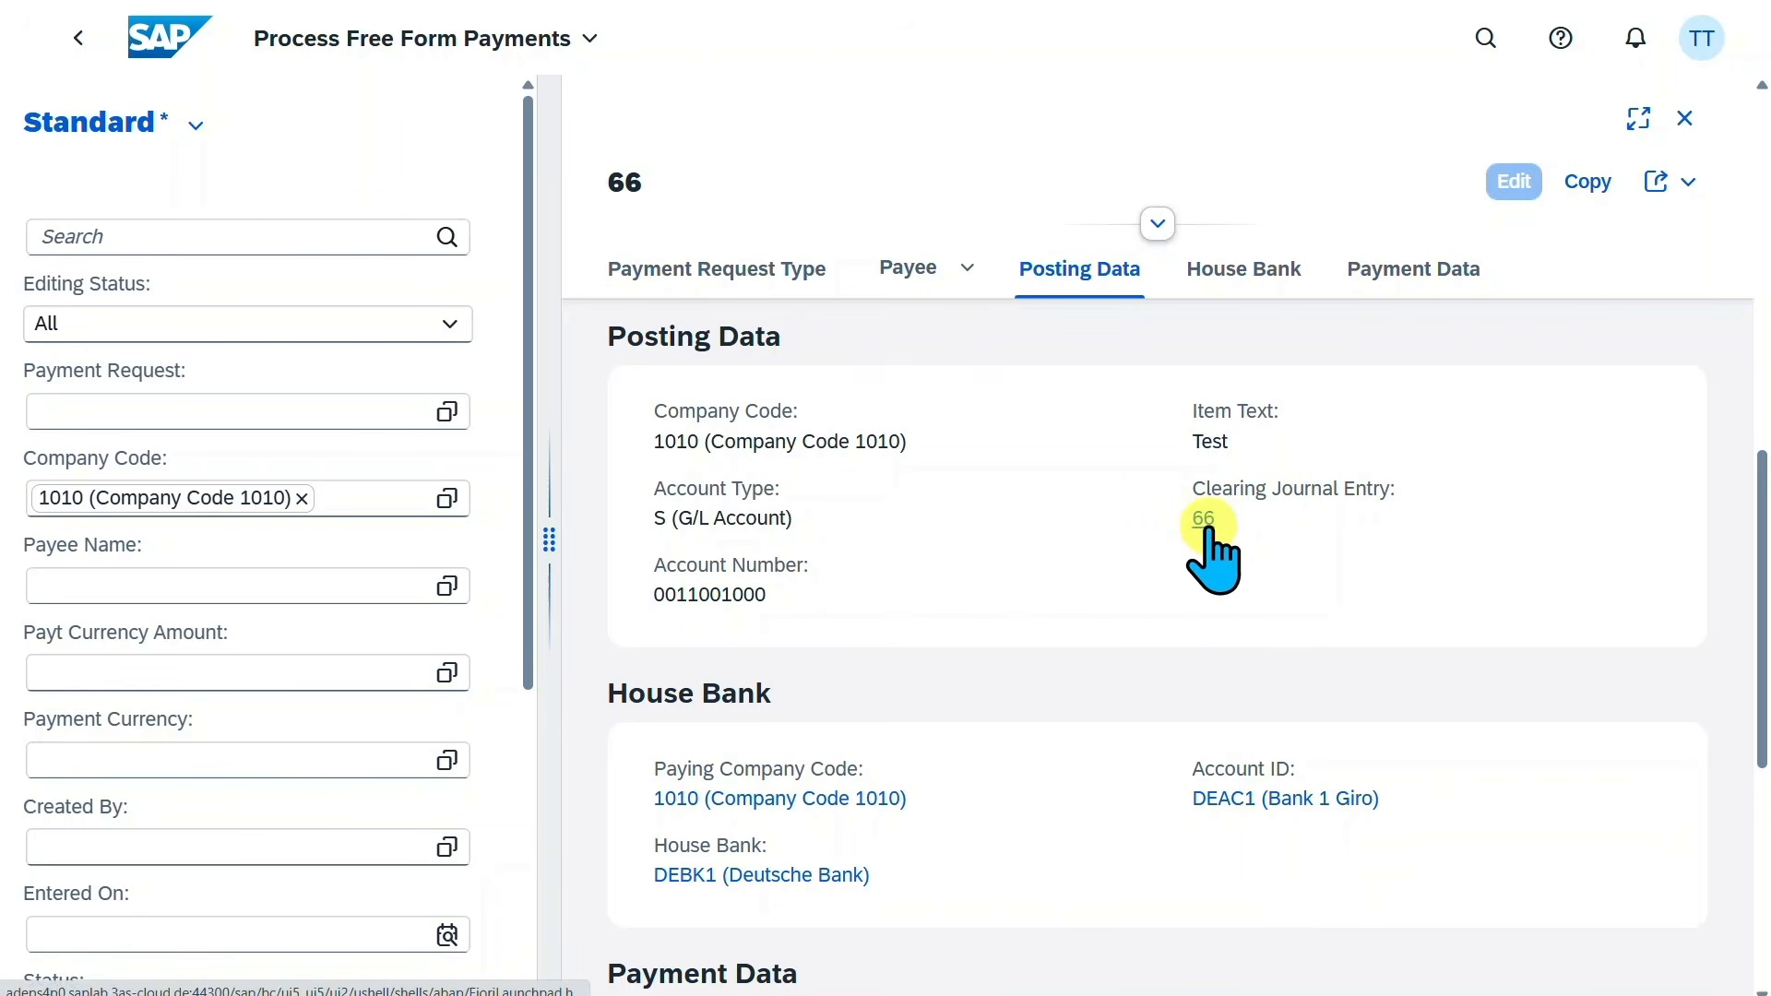
scroll(1197, 554, down, 1)
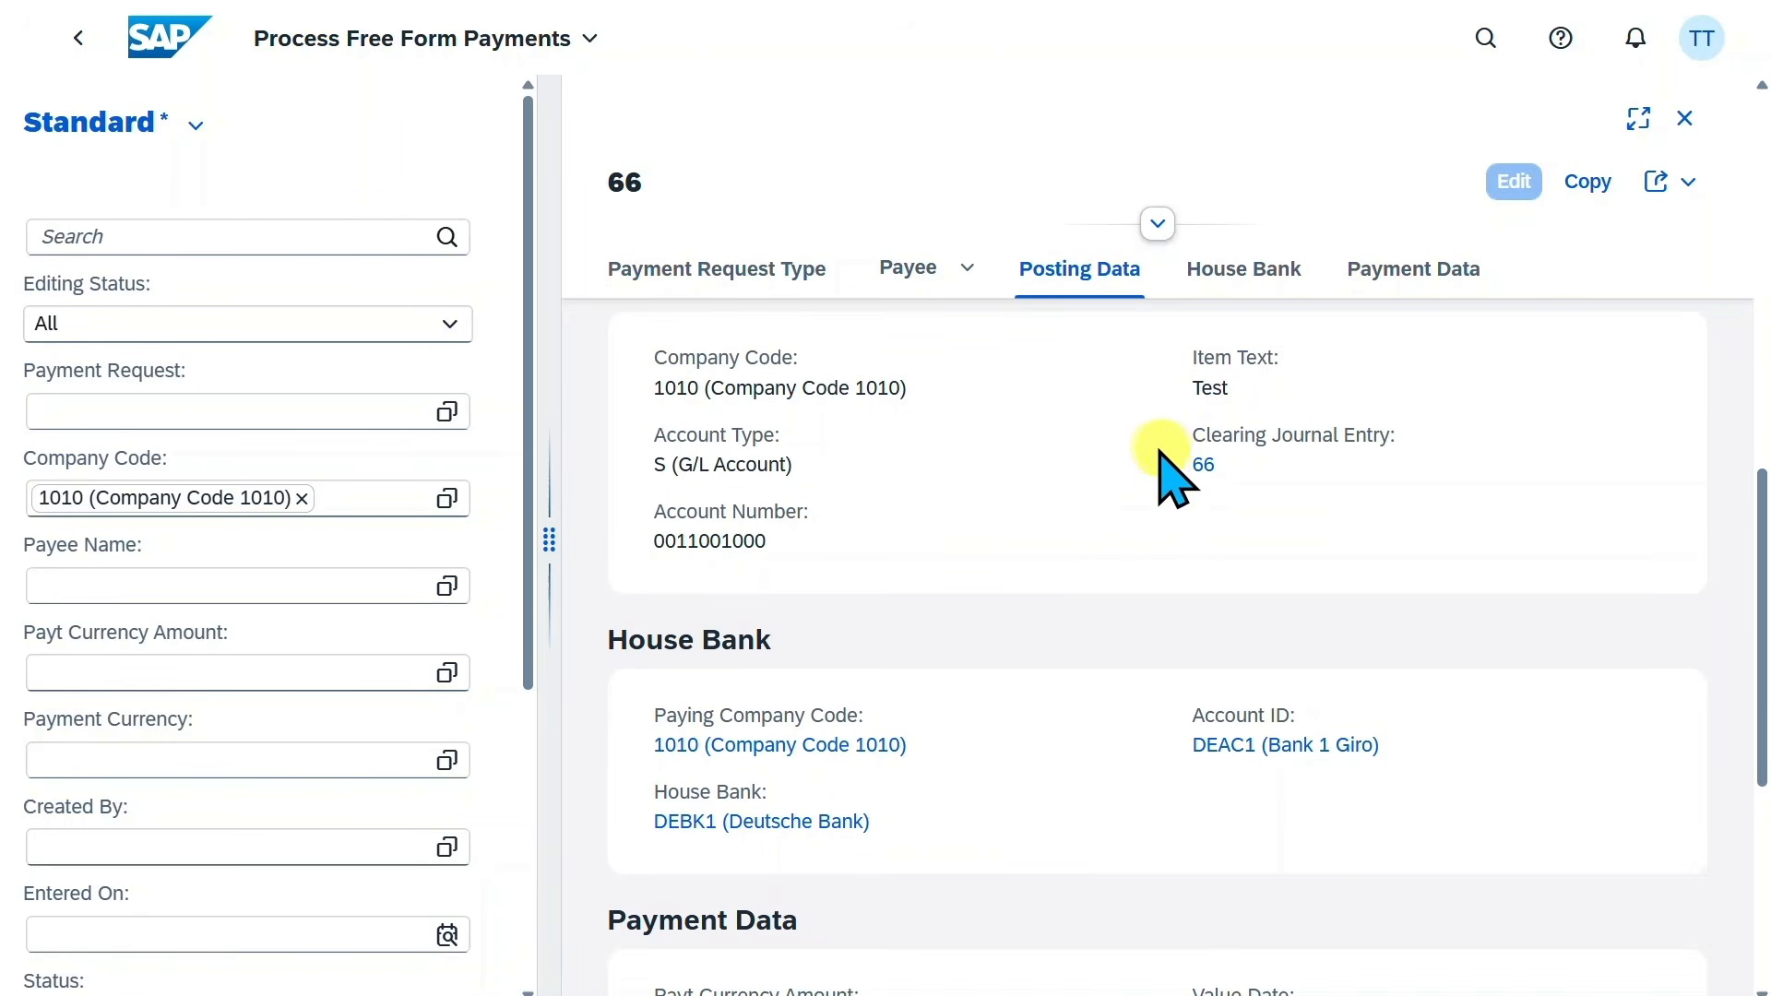